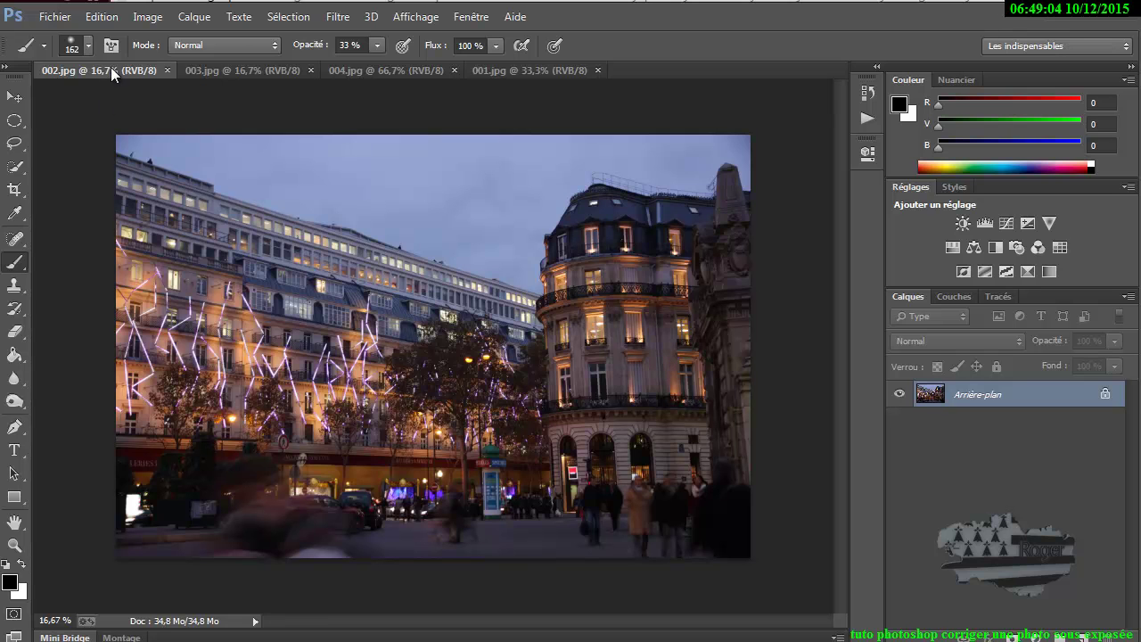
left_click(241, 72)
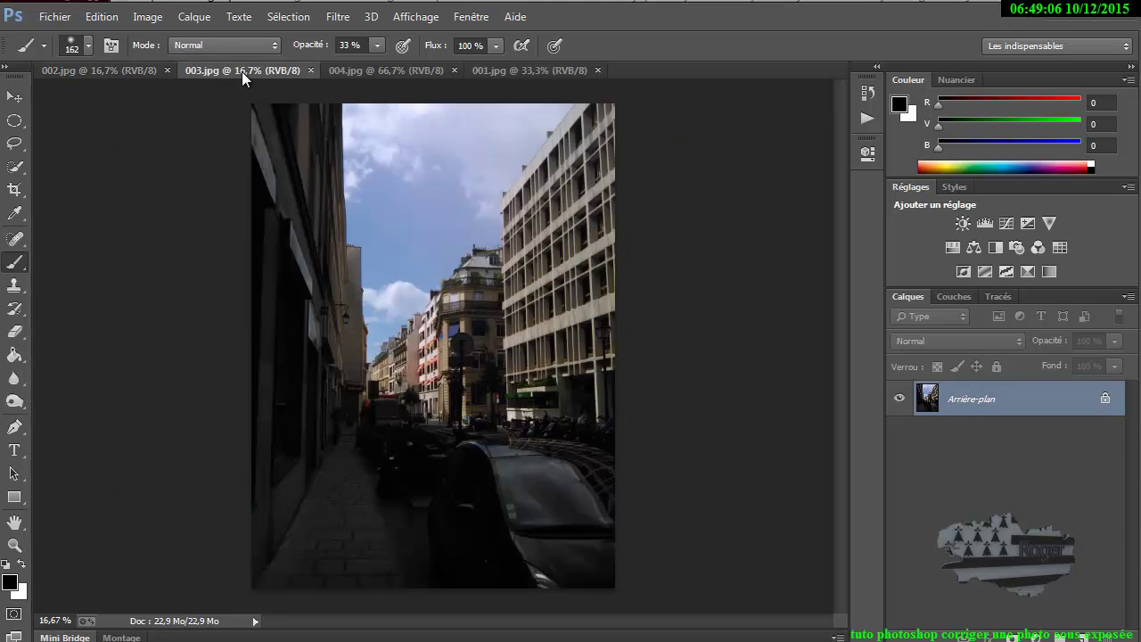
left_click(402, 71)
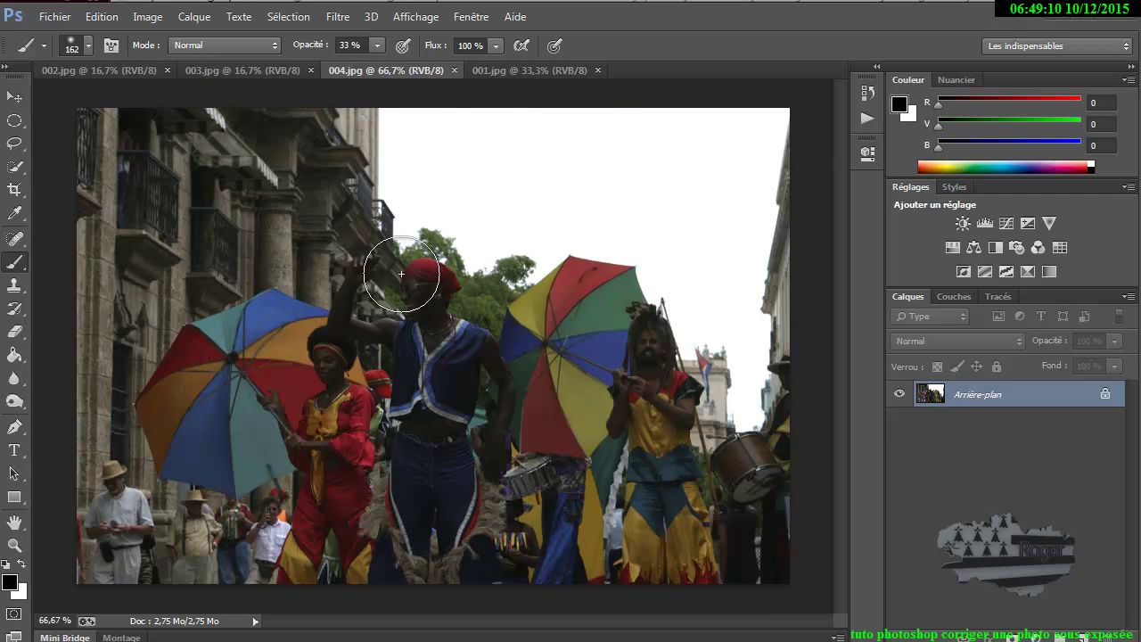
left_click(513, 70)
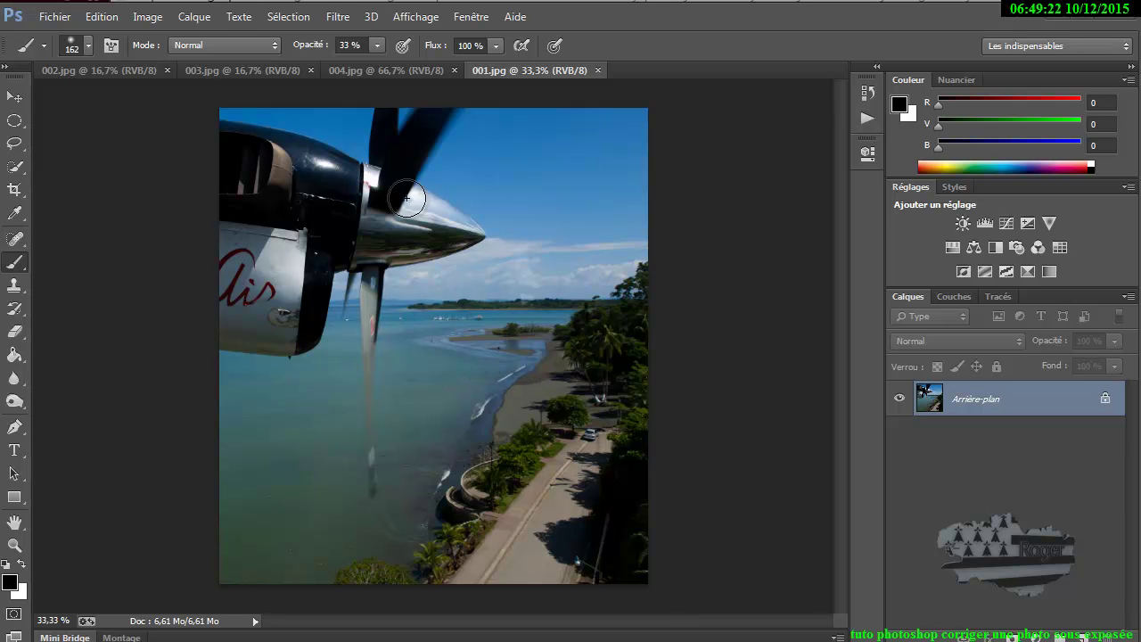
left_click(113, 71)
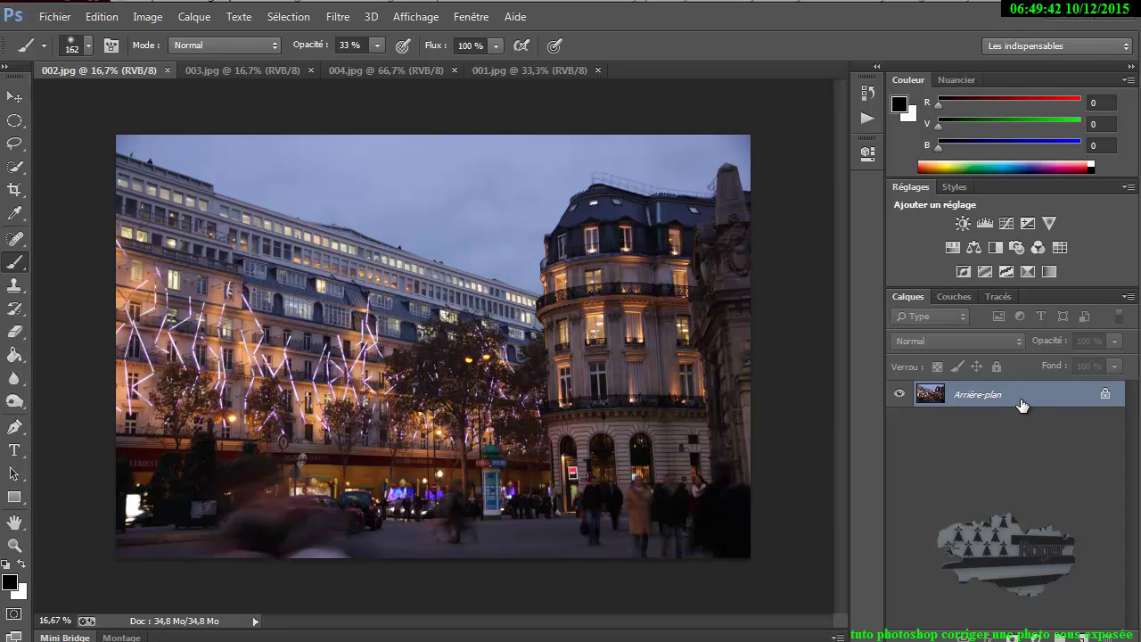
Duplicate the Arrière-plan layer and bring up the Image > Réglages > Exposition settings
mouse_move(1039, 394)
left_mouse_down()
mouse_move(1086, 599)
mouse_move(1081, 635)
left_mouse_up()
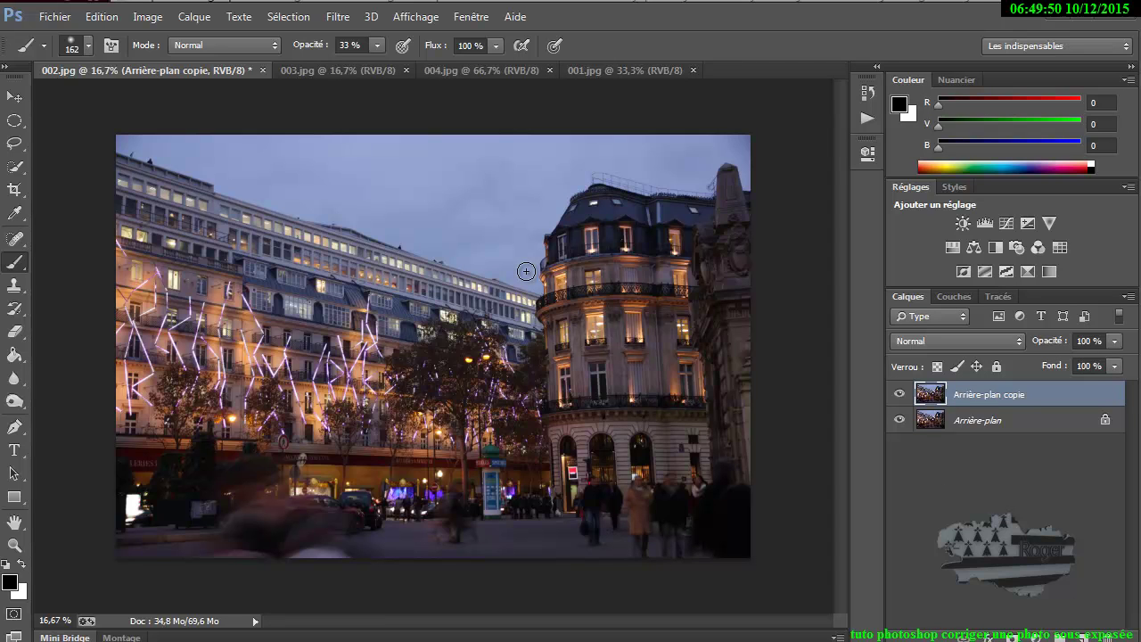
left_click(138, 18)
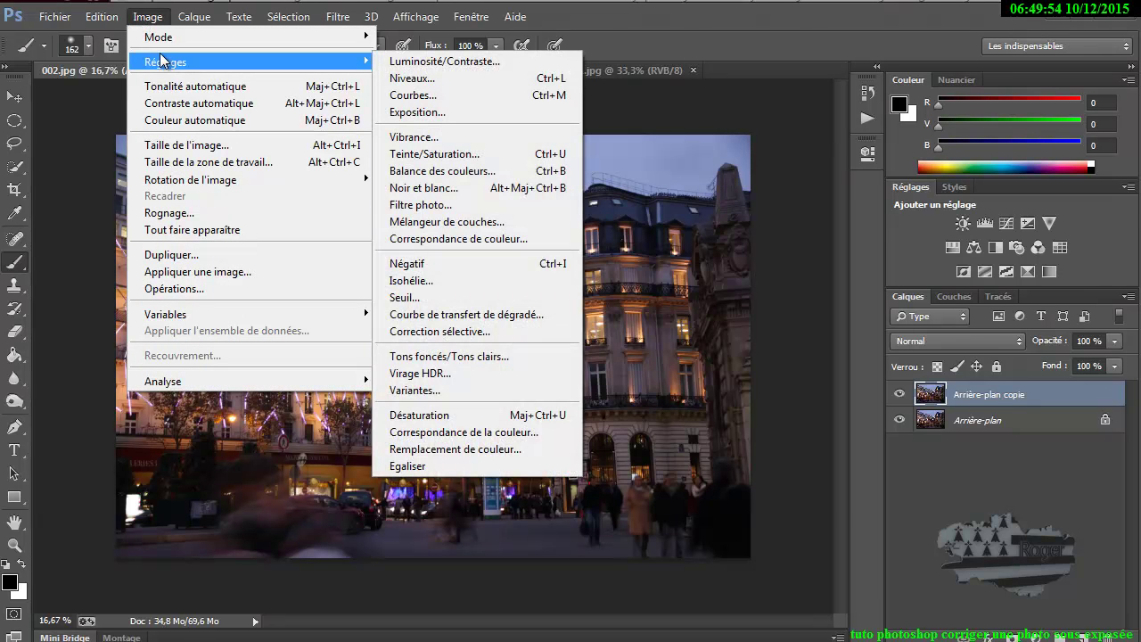
mouse_move(166, 61)
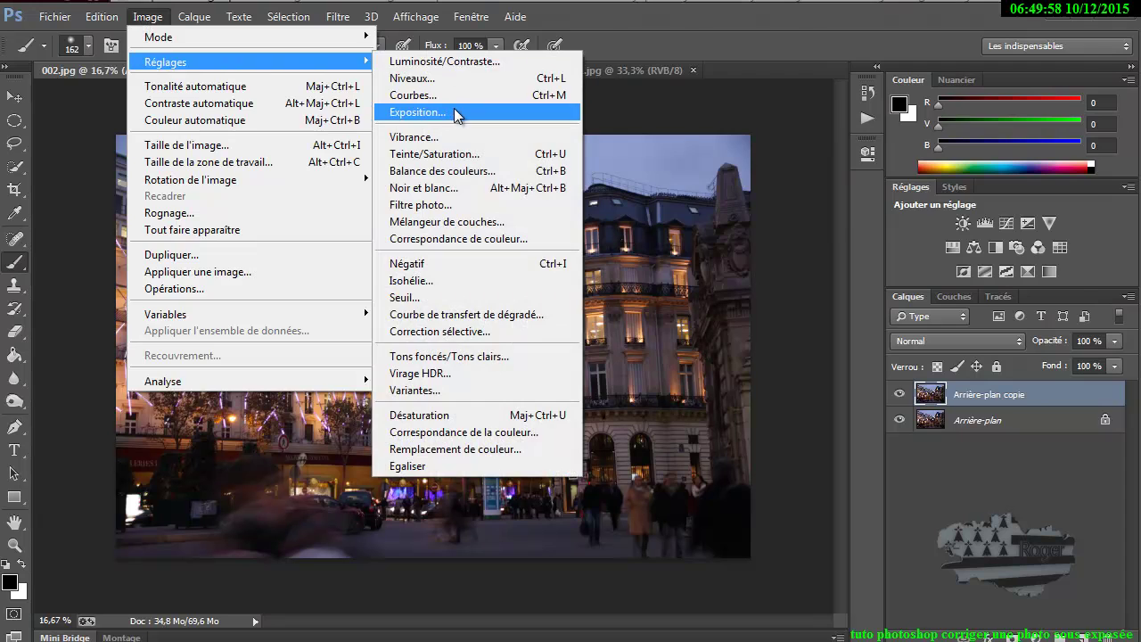
left_click(457, 114)
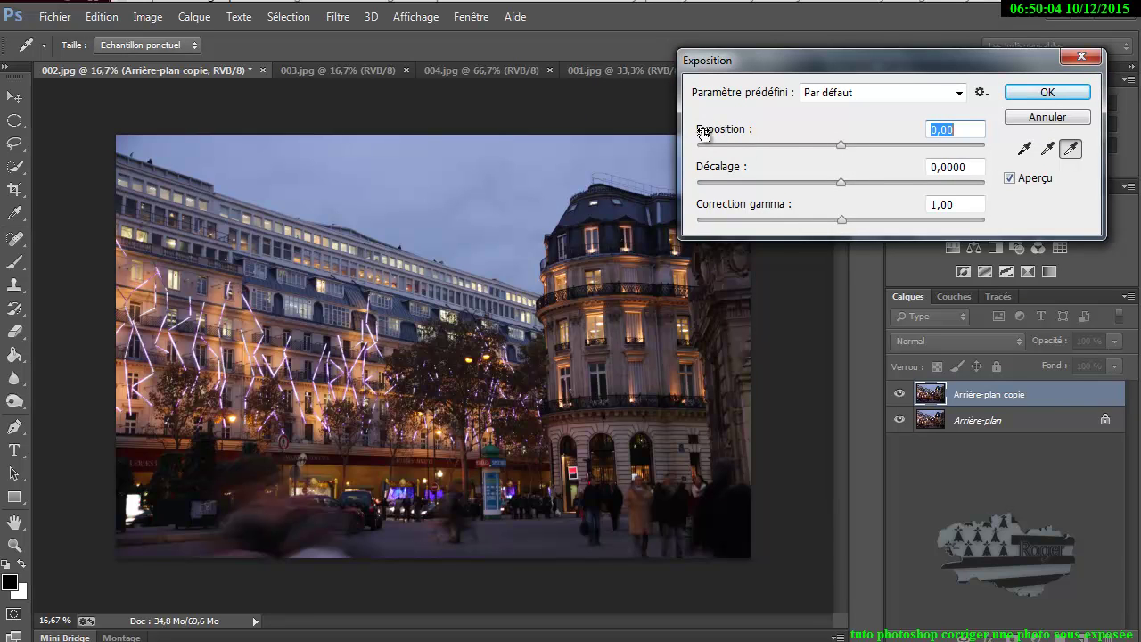
Set exposure to about +1,33, toggling Aperçu to compare with the original
left_click_drag(841, 149, 861, 152)
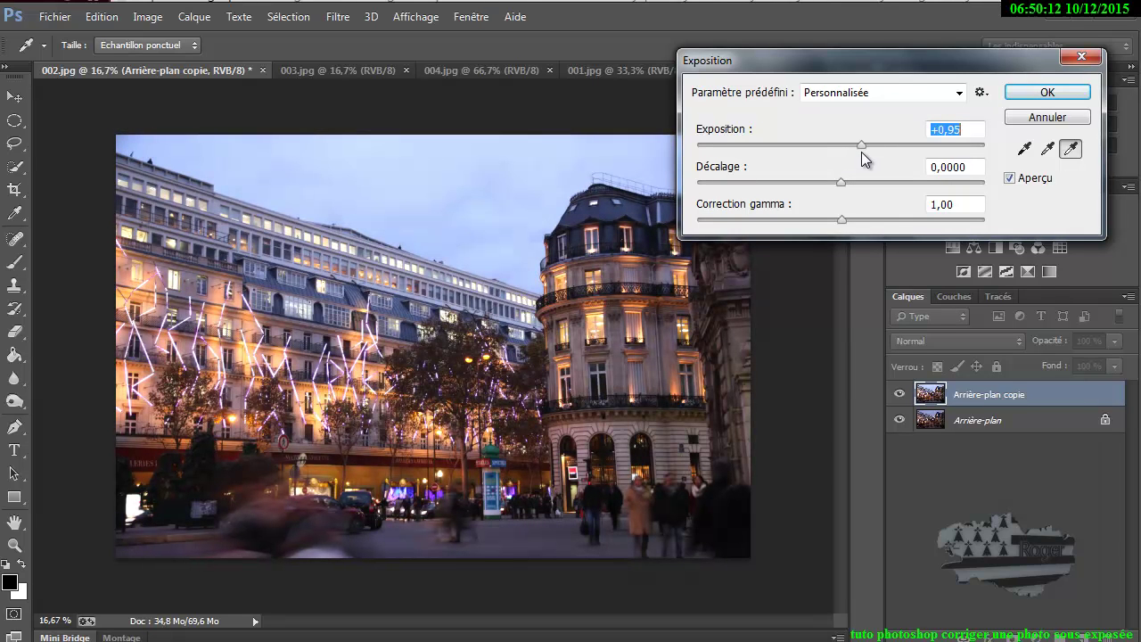
left_click_drag(862, 152, 898, 153)
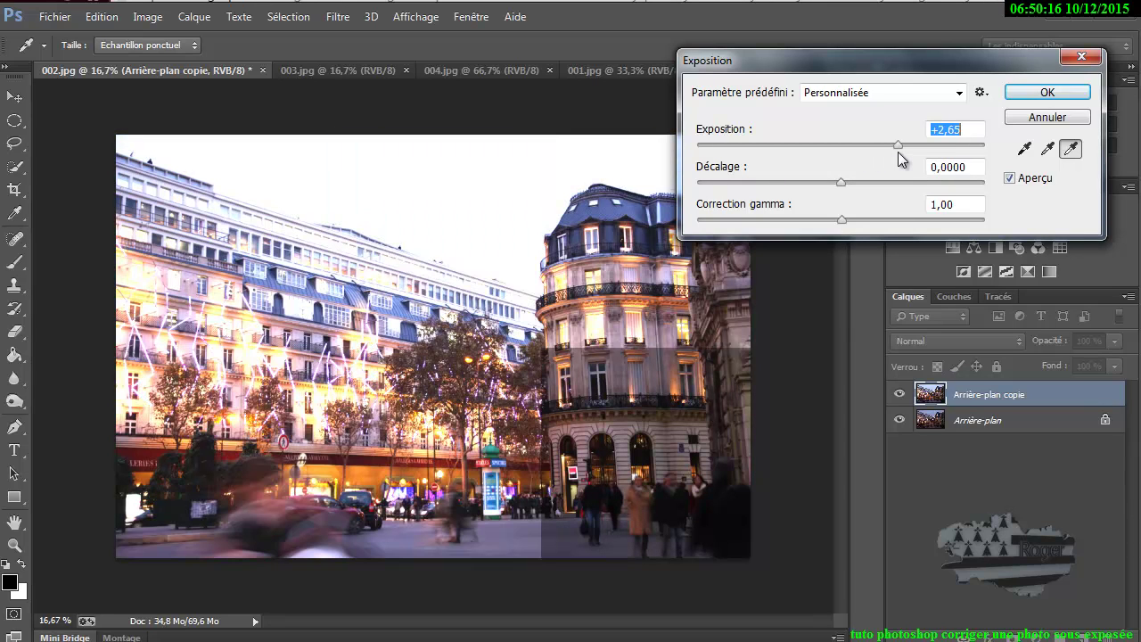
left_click_drag(897, 152, 864, 152)
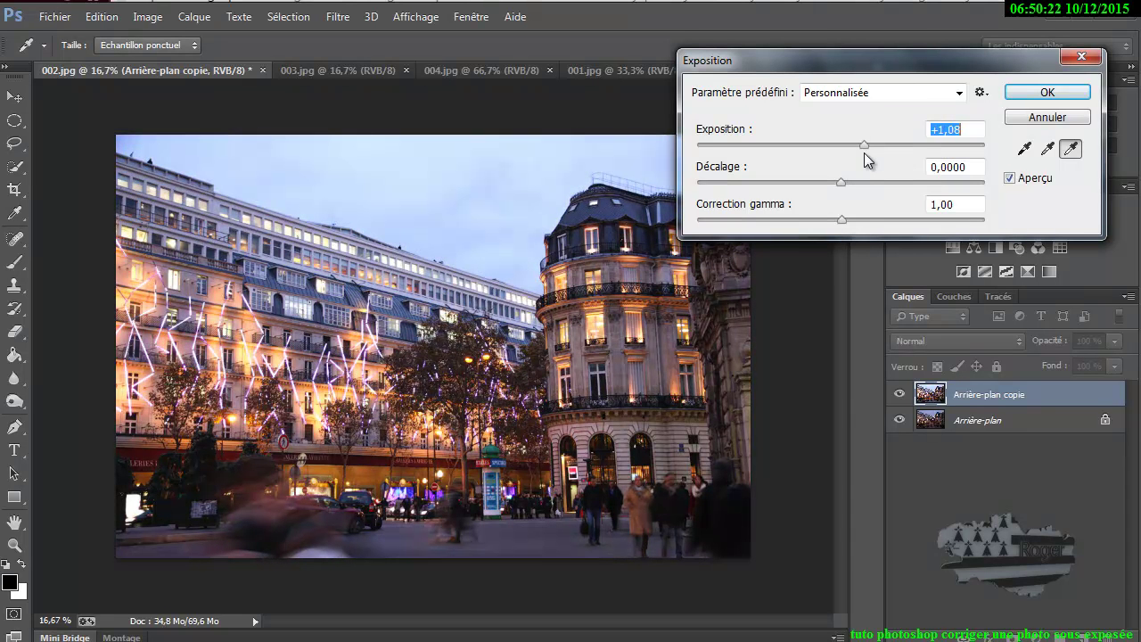
left_click_drag(864, 152, 861, 153)
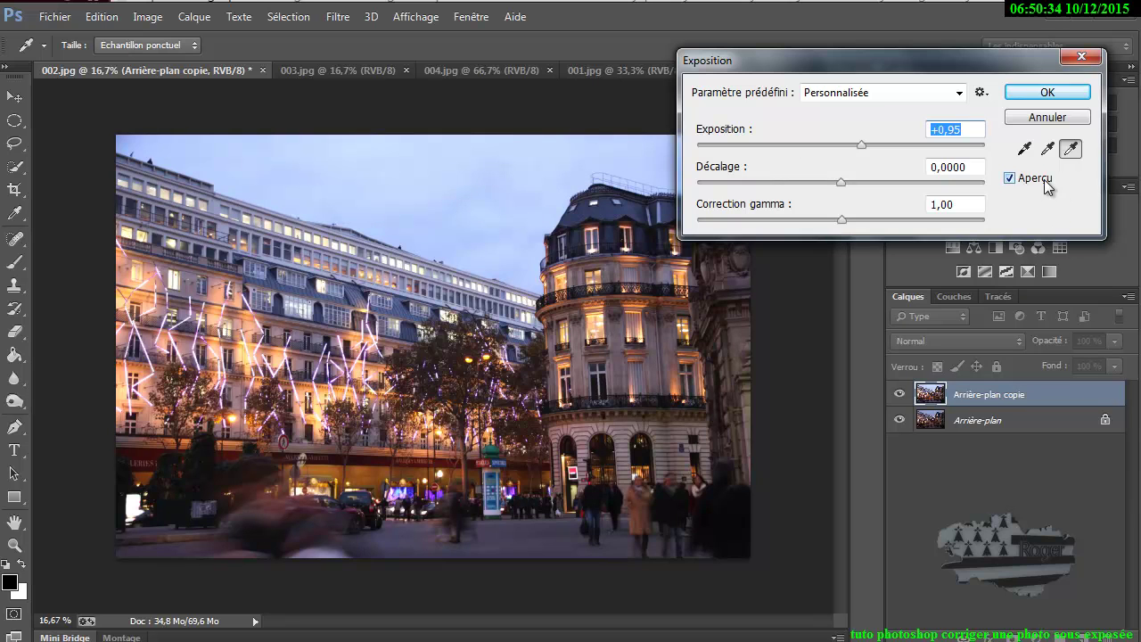
left_click(1010, 182)
left_click(1010, 182)
left_click(1010, 179)
left_click(1010, 179)
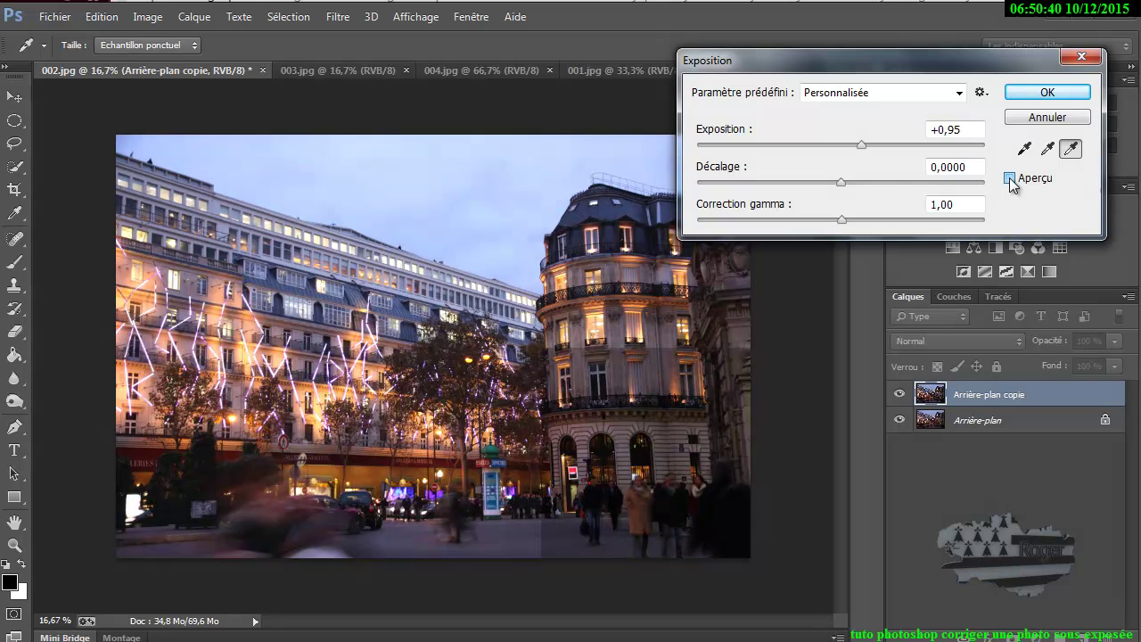
left_click_drag(866, 148, 866, 148)
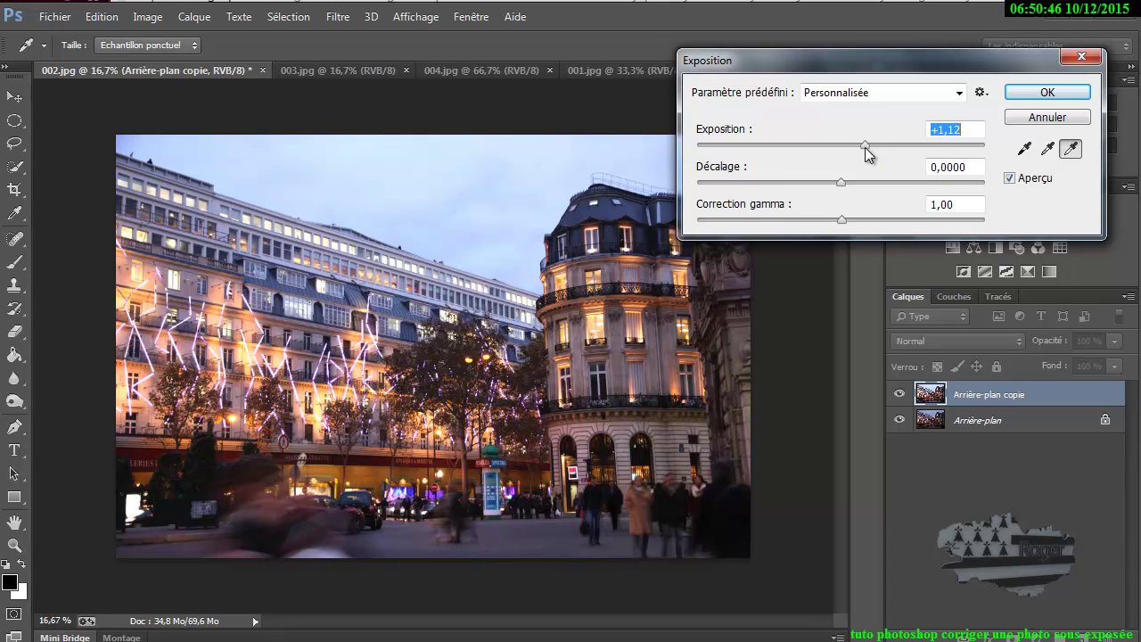
left_click_drag(865, 147, 870, 149)
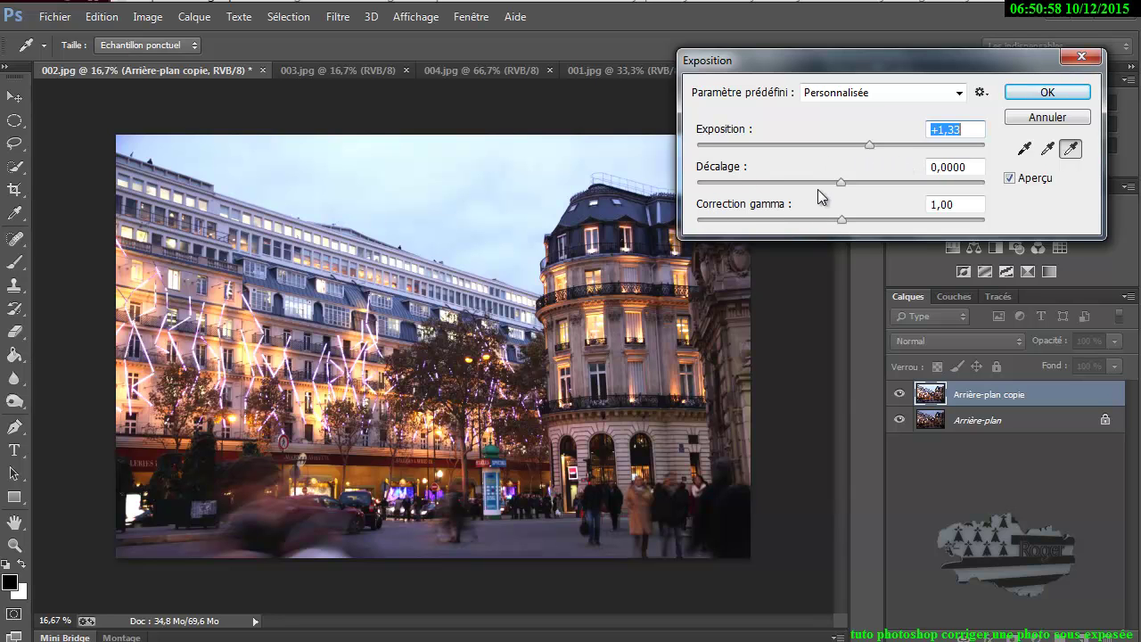
Reset the offset to 0, keep gamma at 1,00, and apply the exposure correction
mouse_move(843, 182)
left_mouse_down()
mouse_move(817, 183)
mouse_move(867, 185)
mouse_move(850, 186)
left_mouse_up()
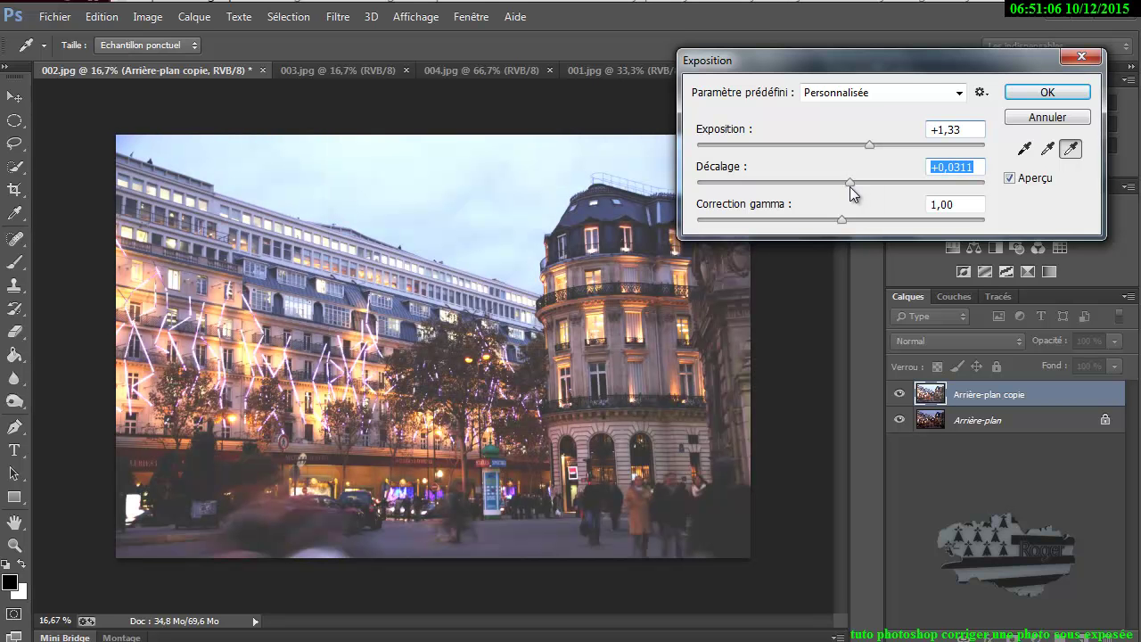
type("0")
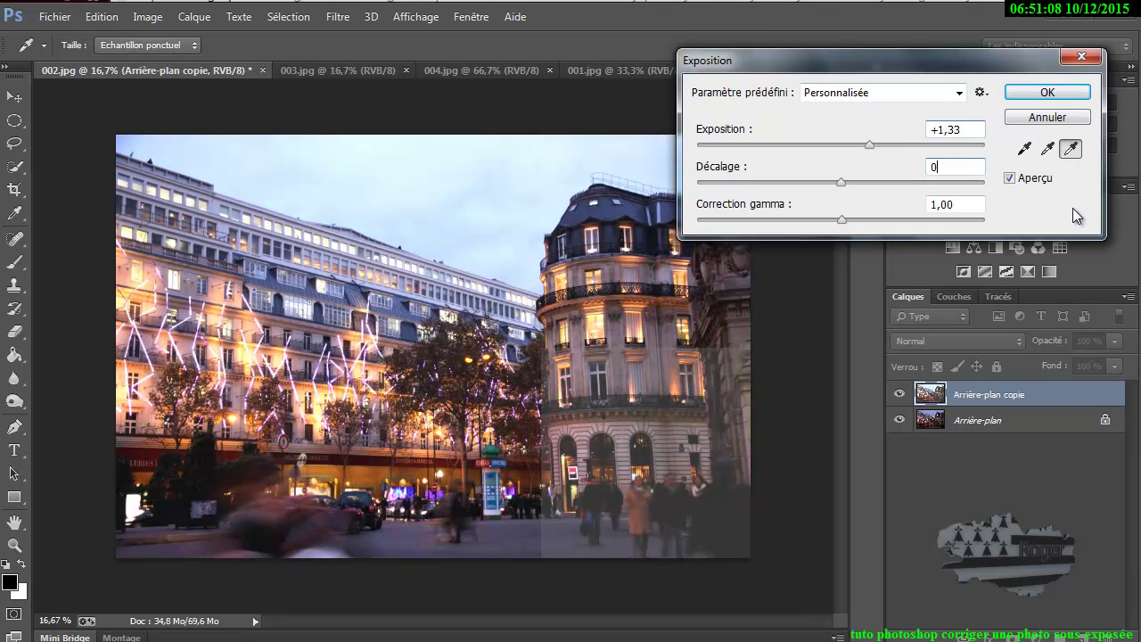
key("Return")
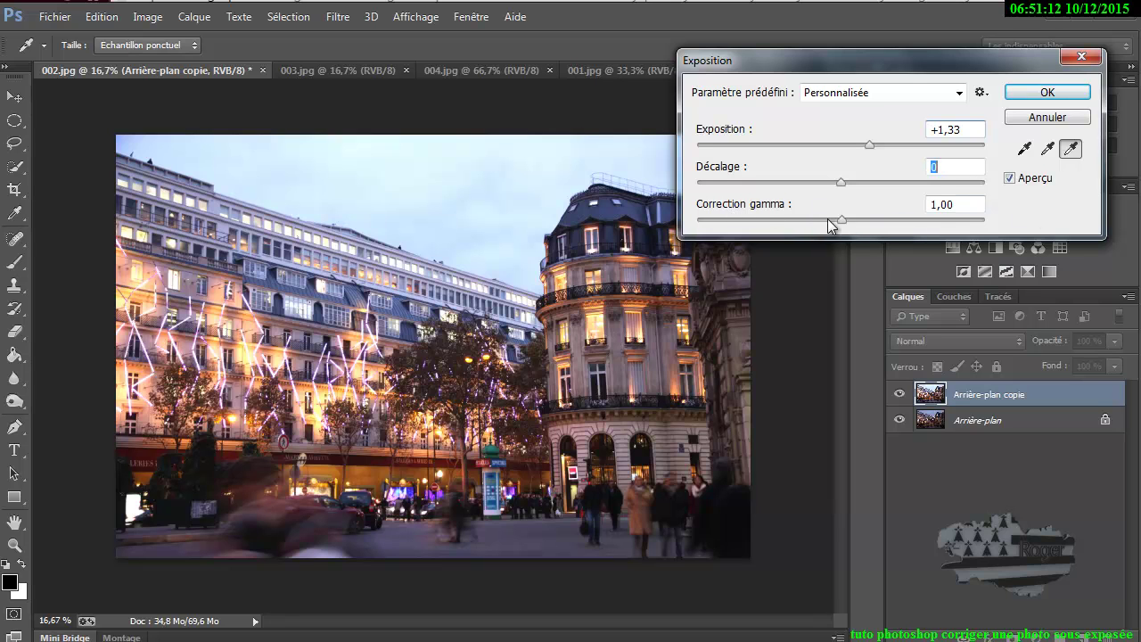
mouse_move(841, 219)
left_mouse_down()
mouse_move(879, 220)
mouse_move(821, 219)
mouse_move(844, 220)
left_mouse_up()
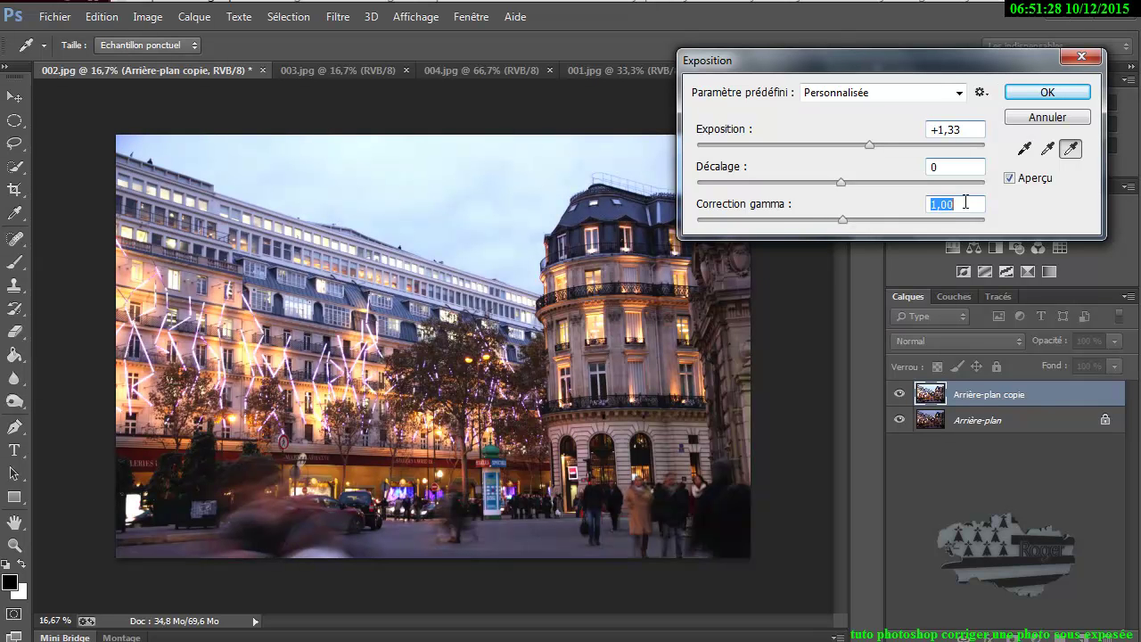
left_click(1038, 96)
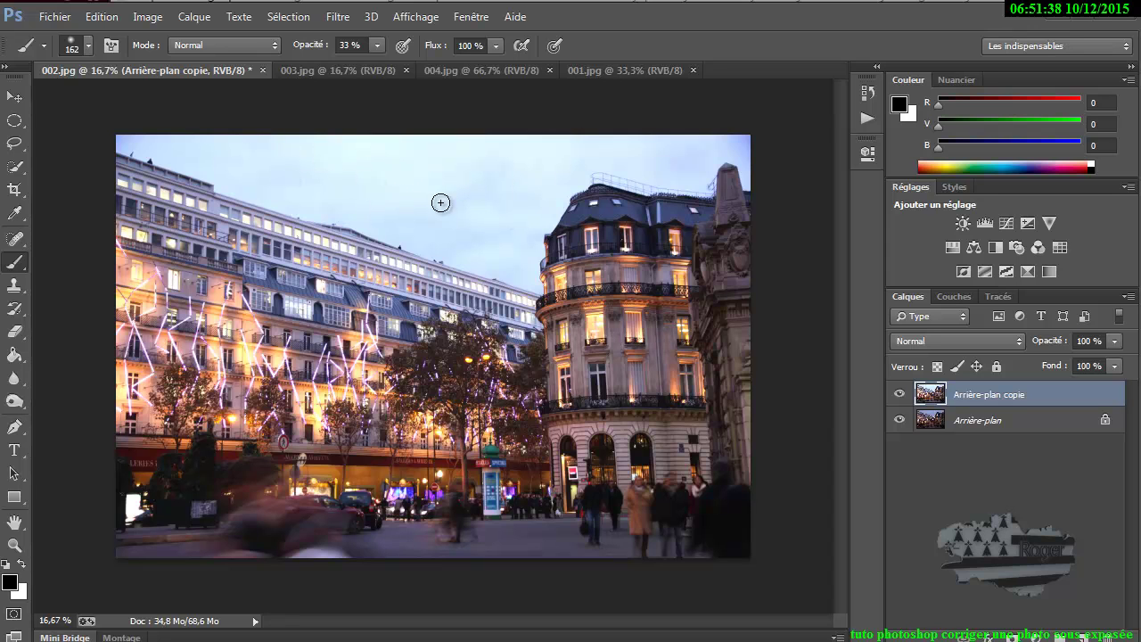
Compare Arrière-plan copie on and off, then add a white layer mask to it
left_click(900, 395)
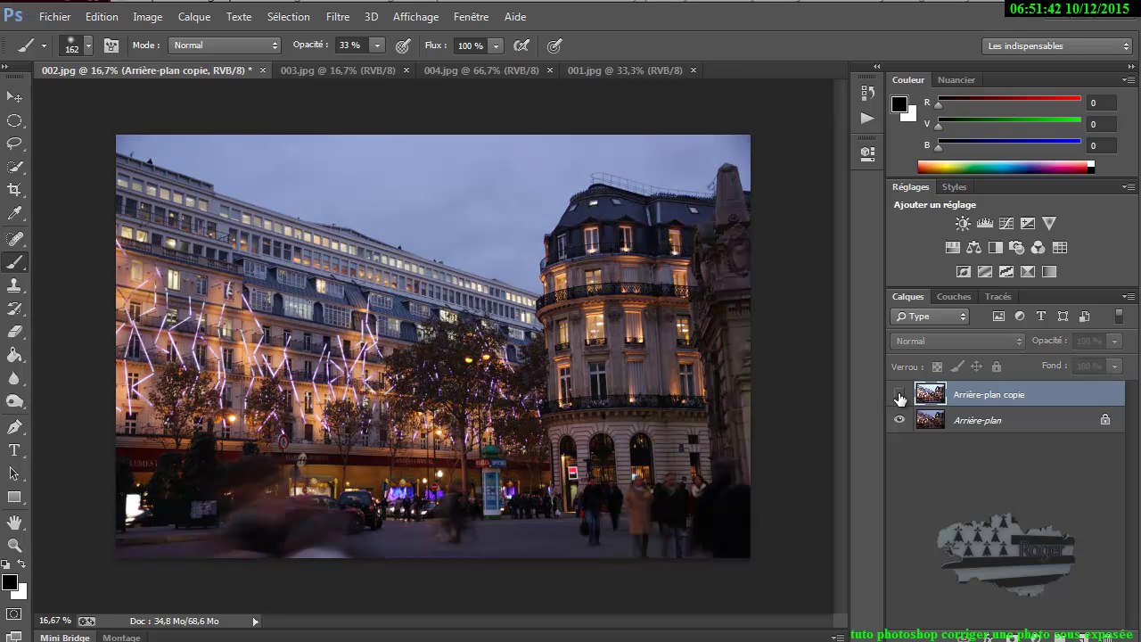
left_click(899, 396)
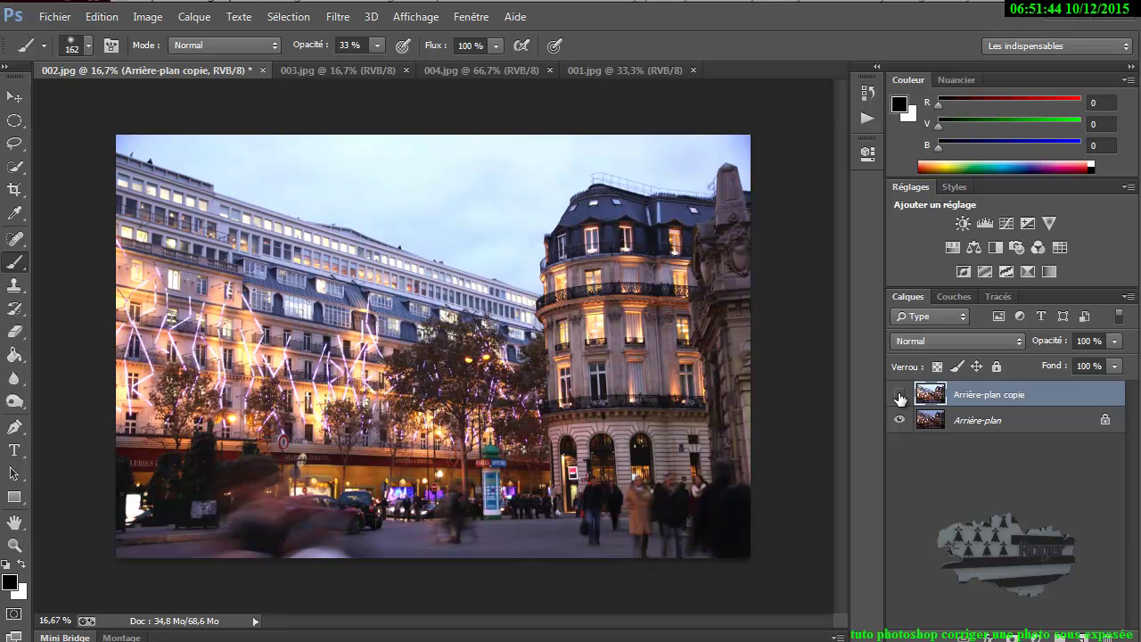
left_click(899, 395)
left_click(899, 395)
left_click(900, 394)
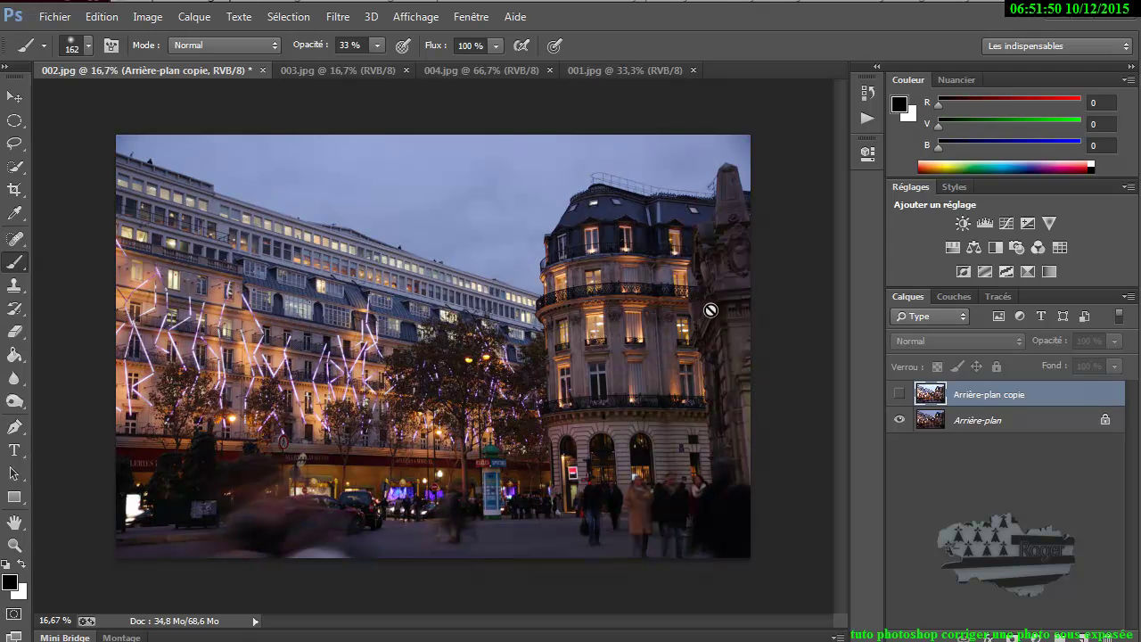
left_click(899, 394)
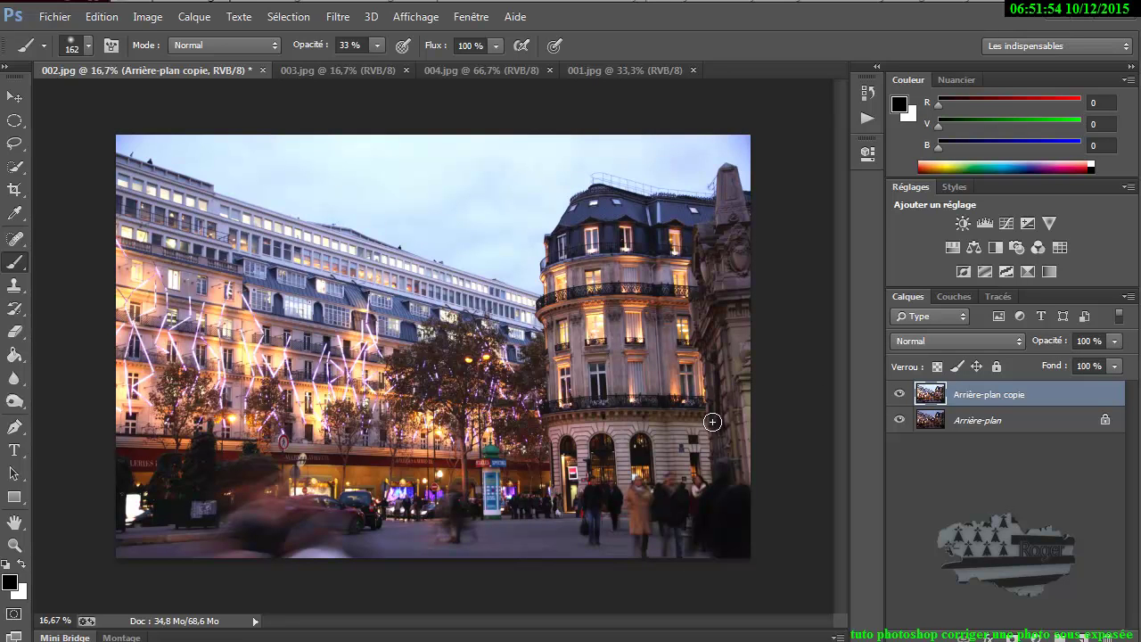
left_click(899, 394)
left_click(900, 394)
left_click(1012, 637)
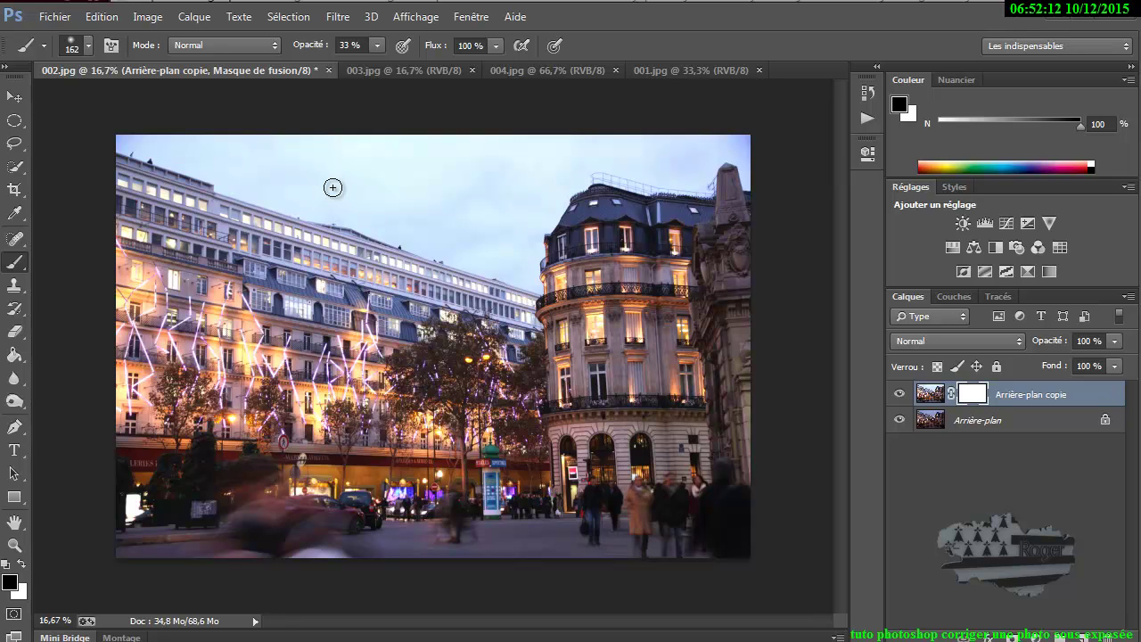
Set up a soft brush: opacity about 49%, size 378 px, hardness 0%
left_click(375, 44)
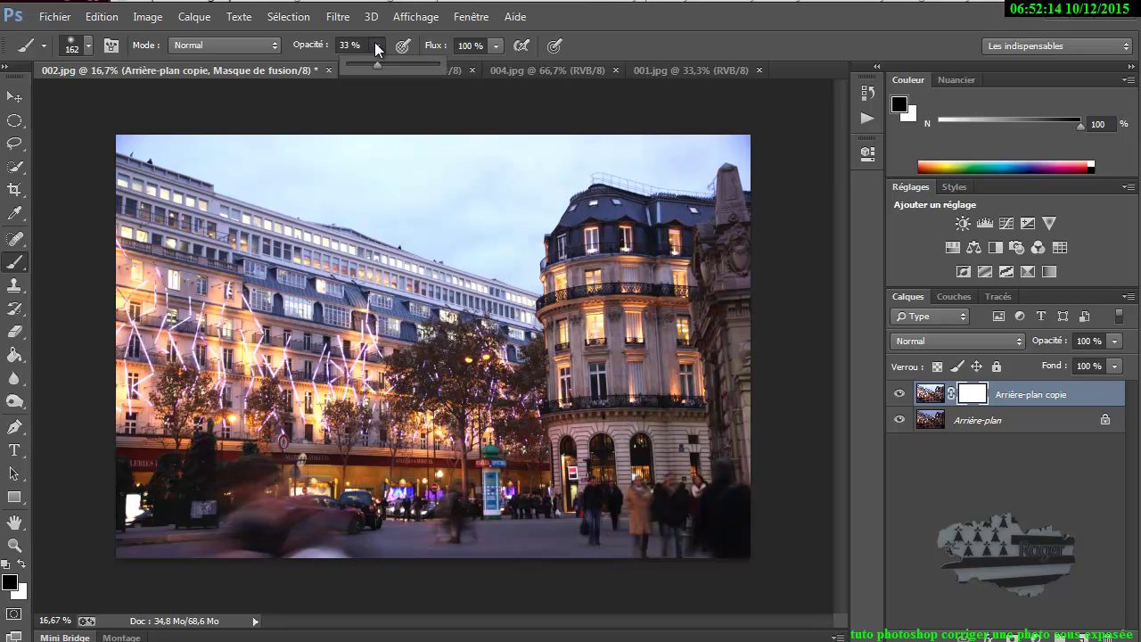
left_click(387, 64)
left_click_drag(387, 64, 391, 65)
left_click_drag(328, 160, 347, 170)
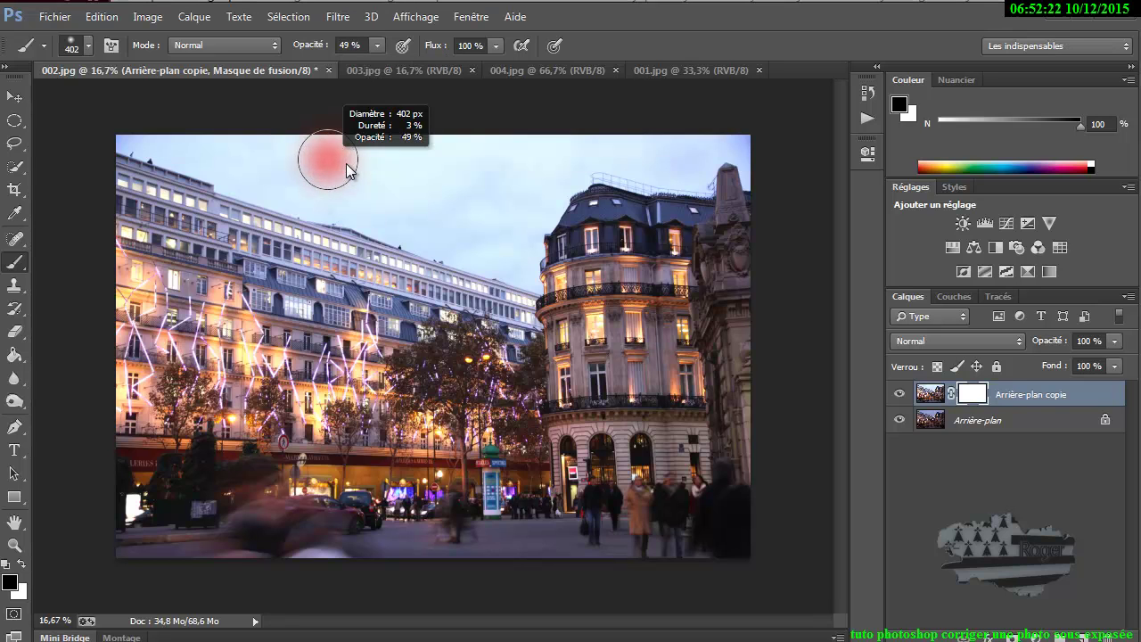
left_click_drag(347, 169, 331, 94)
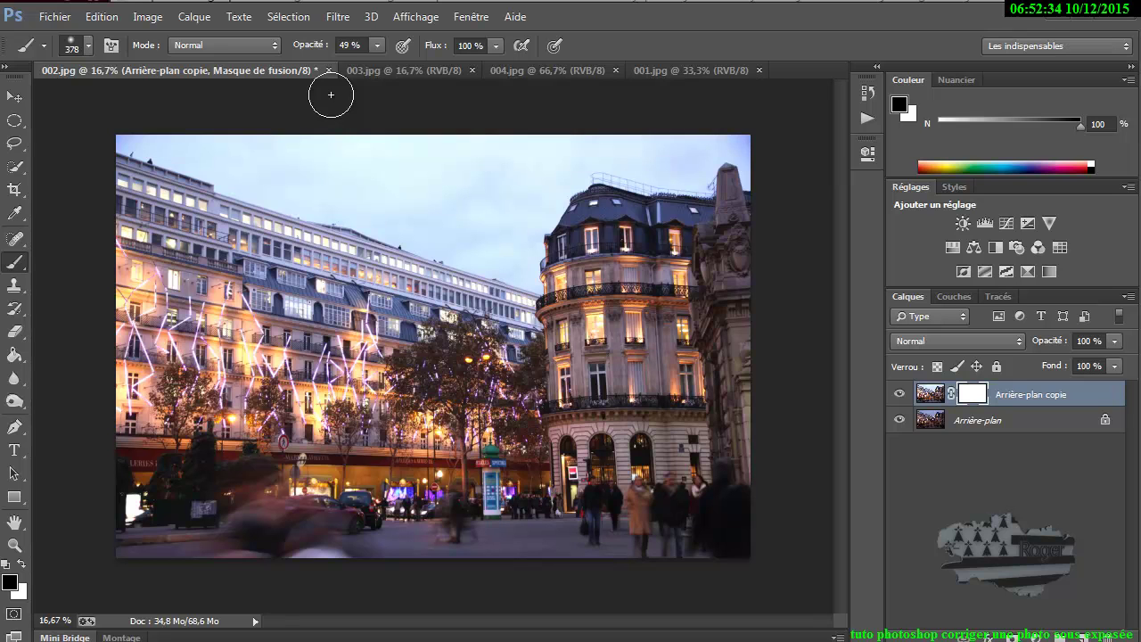
right_click(330, 94)
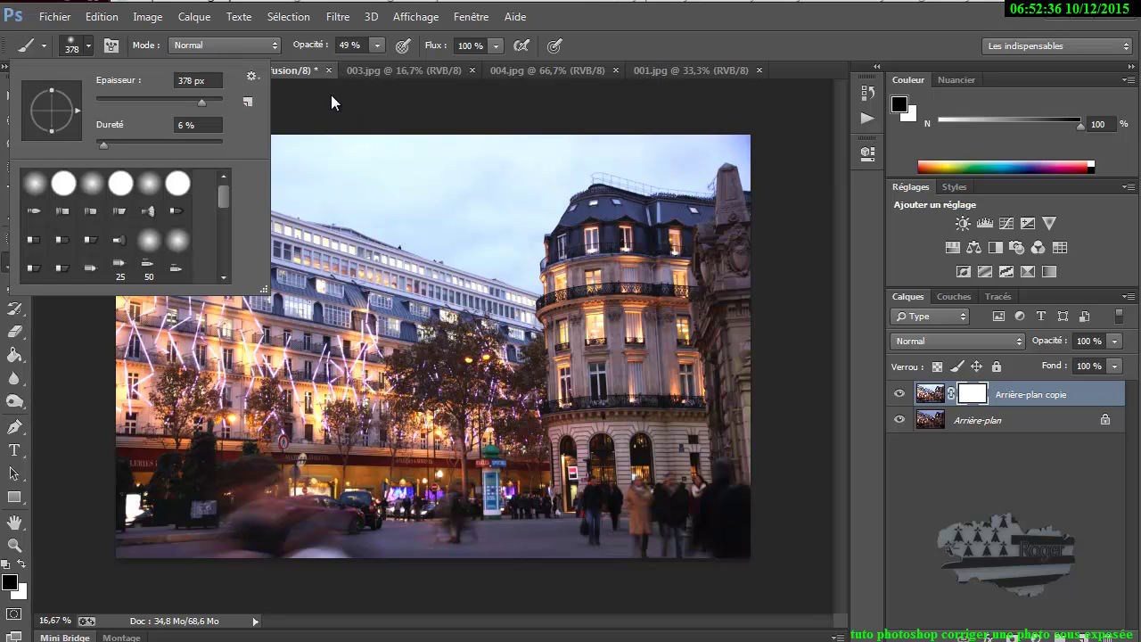
type("0")
key("Return")
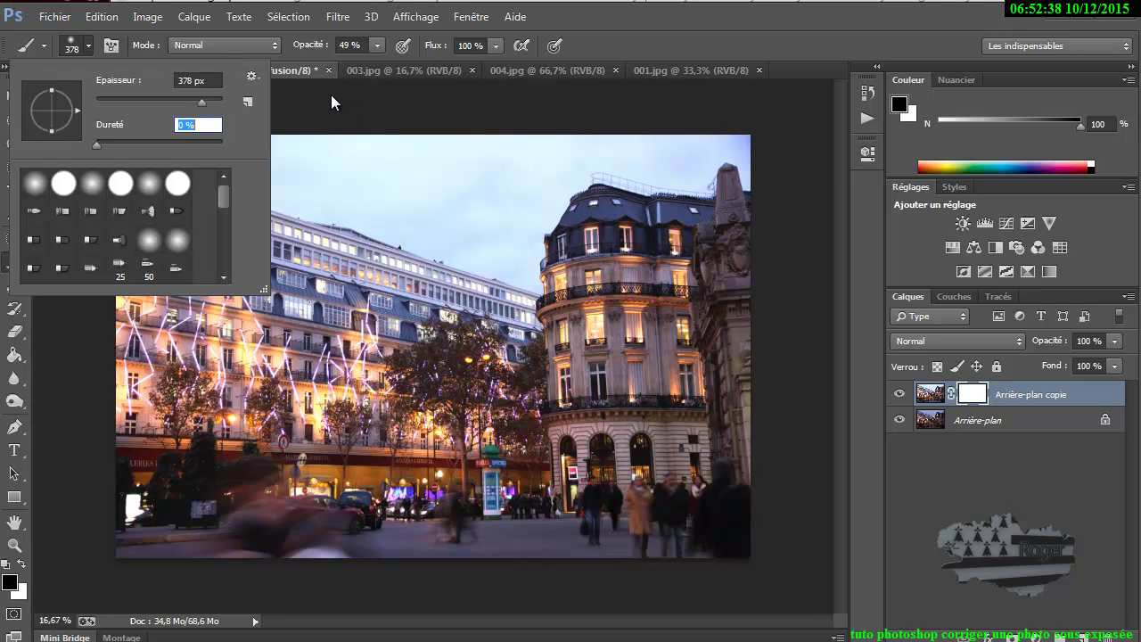
key("Return")
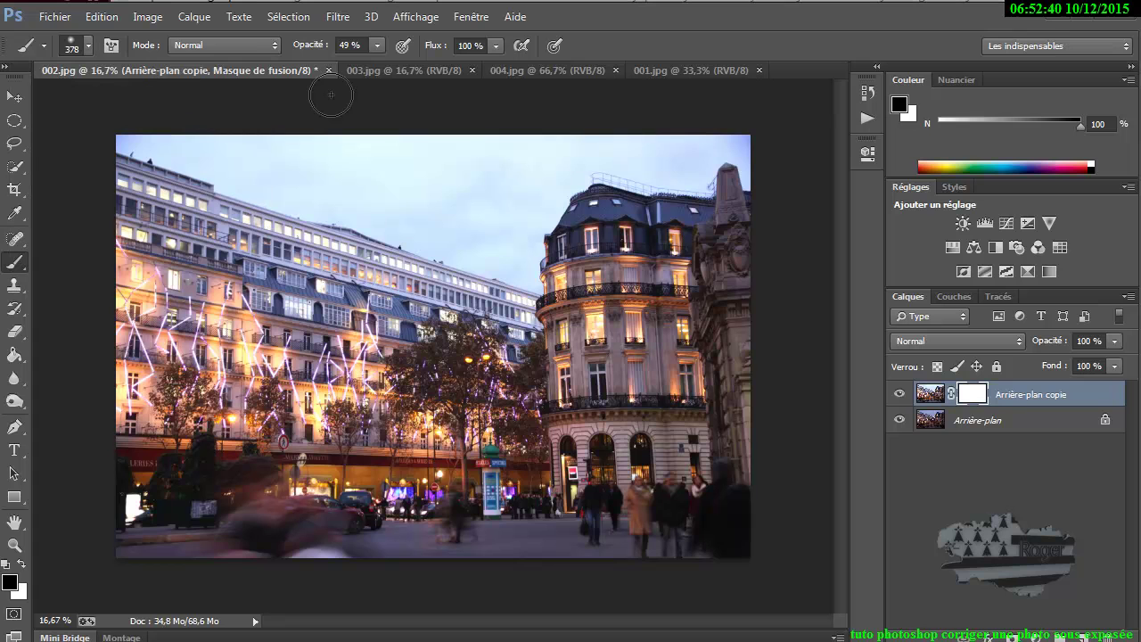
Paint the mask over the overbright sky, then set opacity 21% with white foreground
mouse_move(143, 148)
left_mouse_down()
mouse_move(529, 252)
mouse_move(540, 201)
mouse_move(573, 169)
mouse_move(705, 173)
mouse_move(726, 159)
mouse_move(578, 145)
mouse_move(303, 171)
mouse_move(526, 178)
mouse_move(374, 187)
mouse_move(517, 230)
mouse_move(501, 242)
left_mouse_up()
left_click_drag(530, 279, 553, 295)
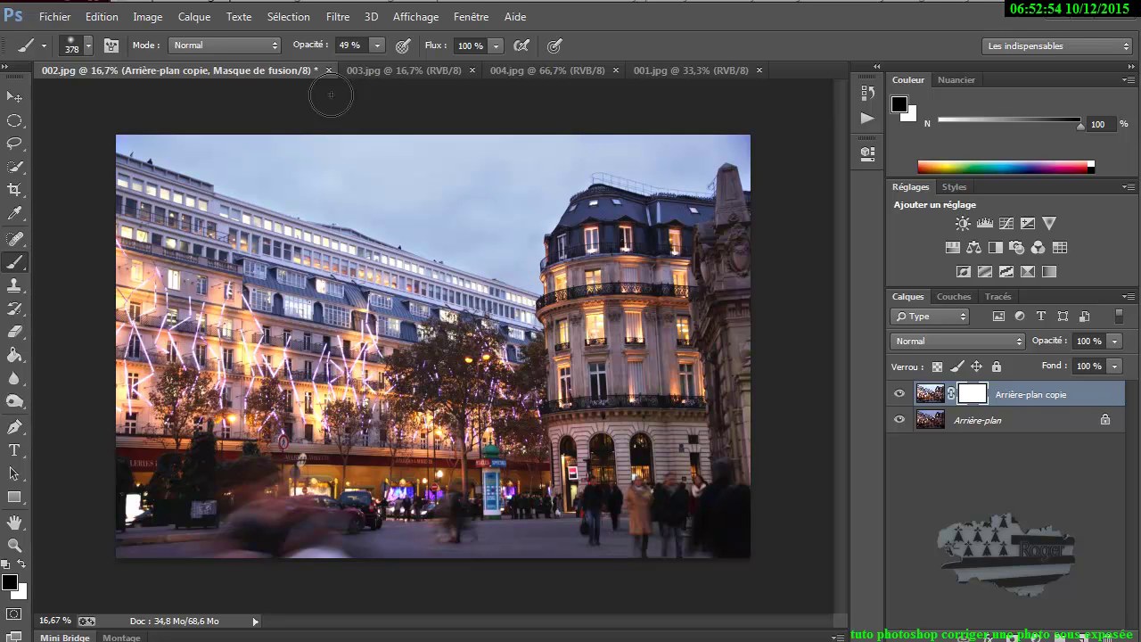
left_click_drag(323, 223, 252, 201)
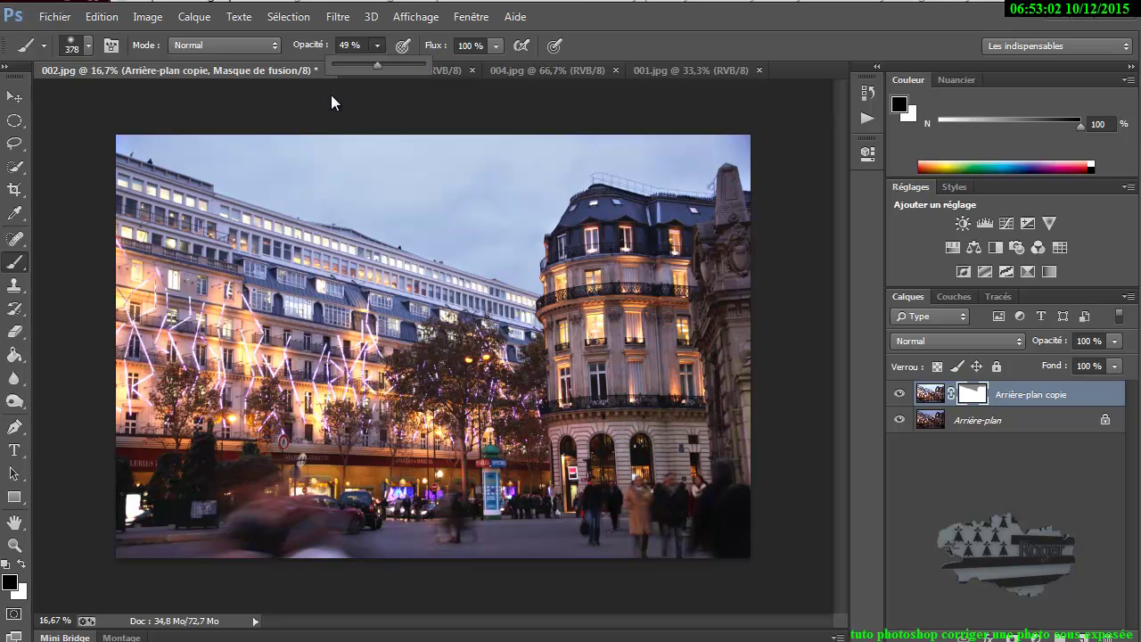
key("2")
key("1")
key("x")
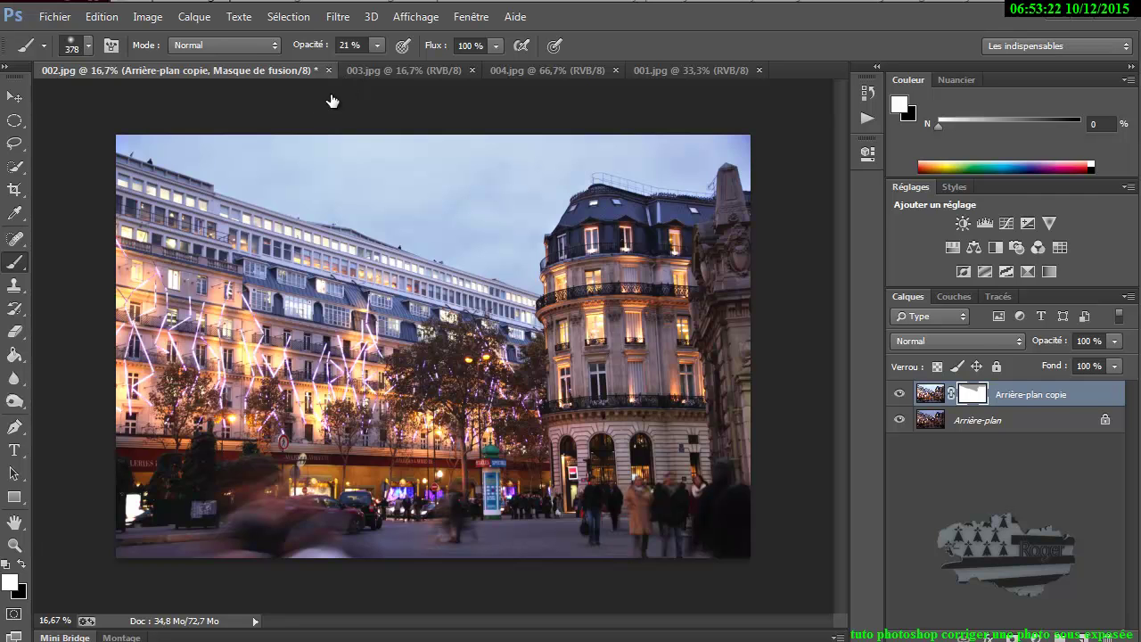
Toggle Arrière-plan copie visibility to compare, leaving it hidden
key("ctrl+comma")
key("ctrl+comma")
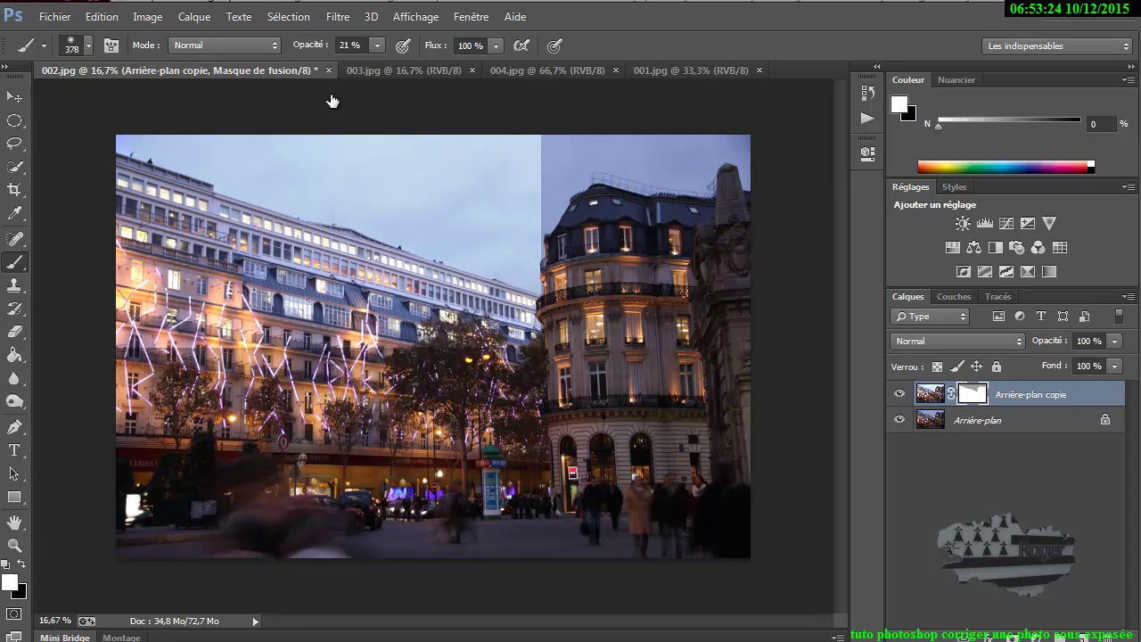
key("ctrl+comma")
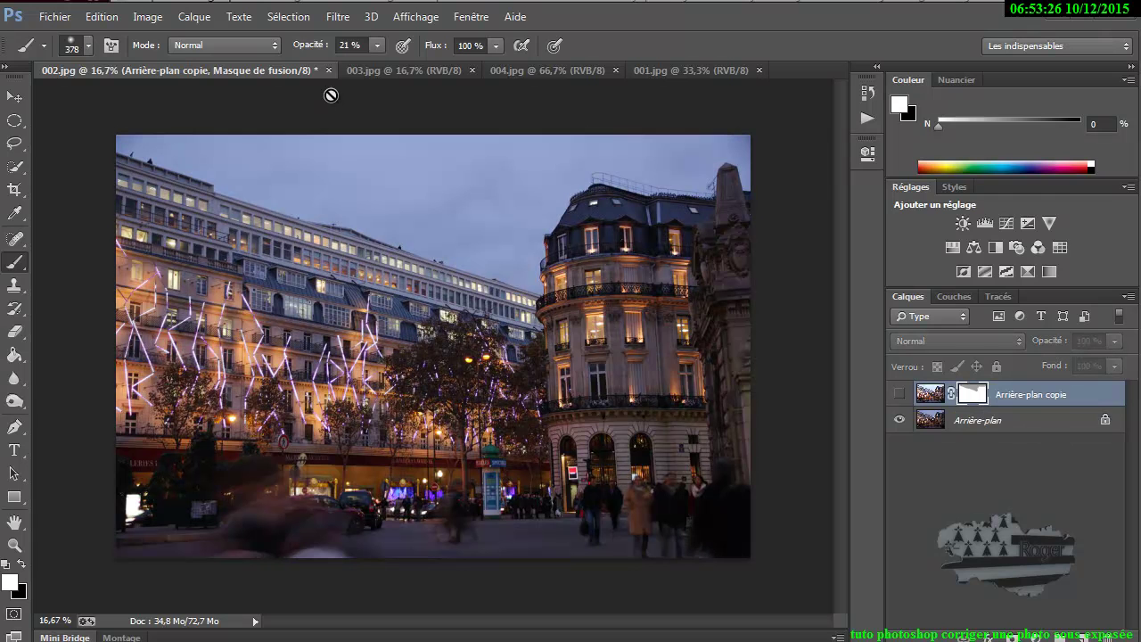
key("ctrl+comma")
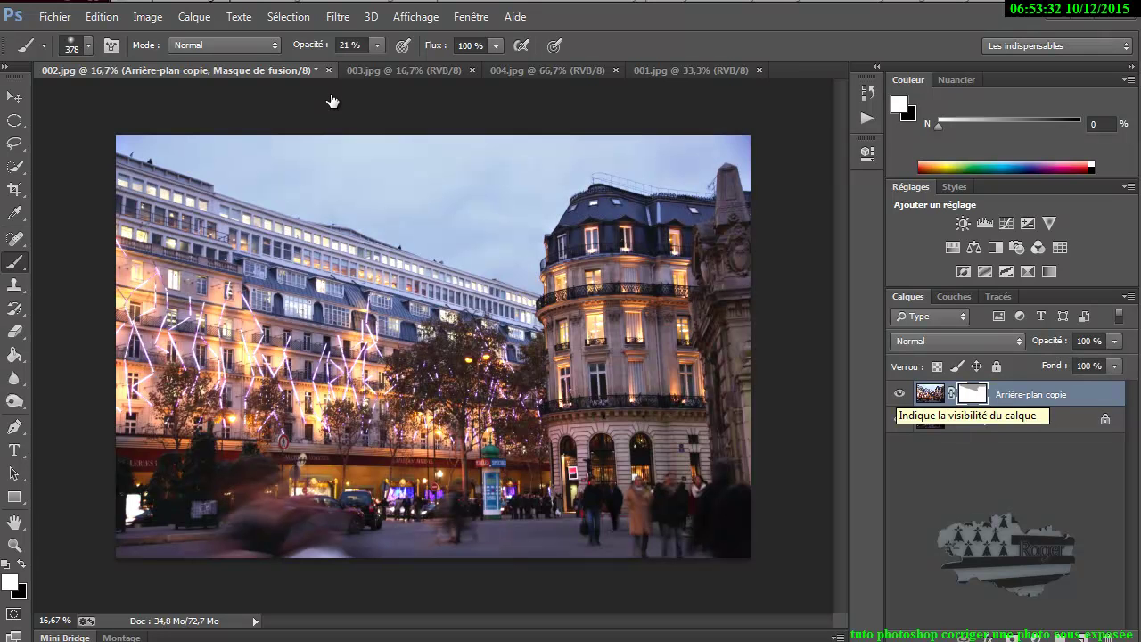
key("ctrl+comma")
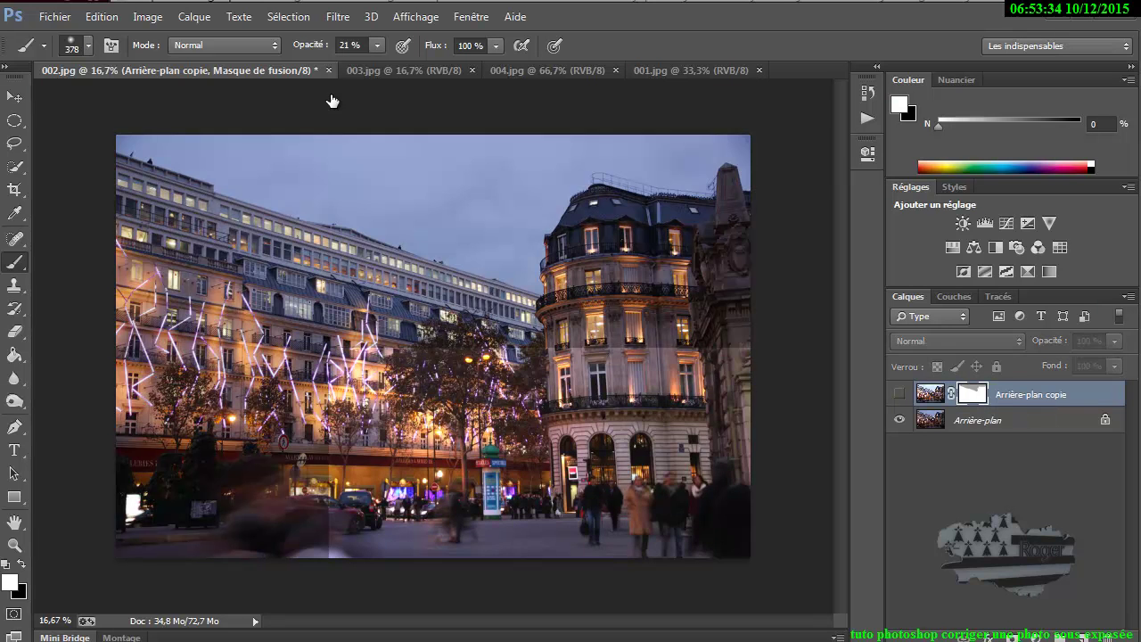
key("ctrl+comma")
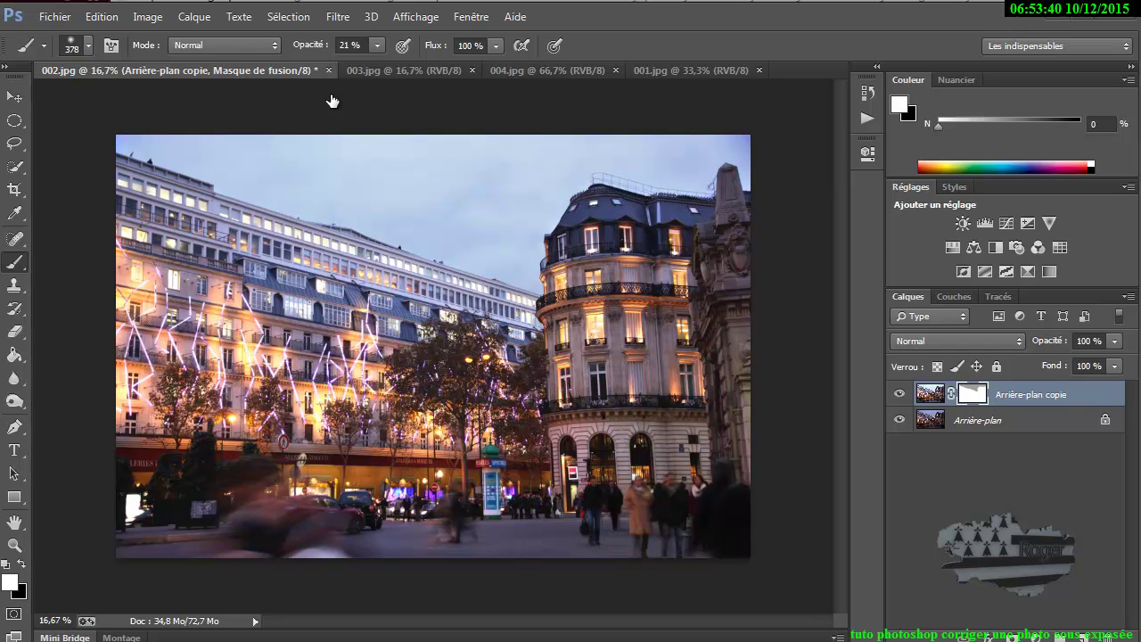
key("ctrl+comma")
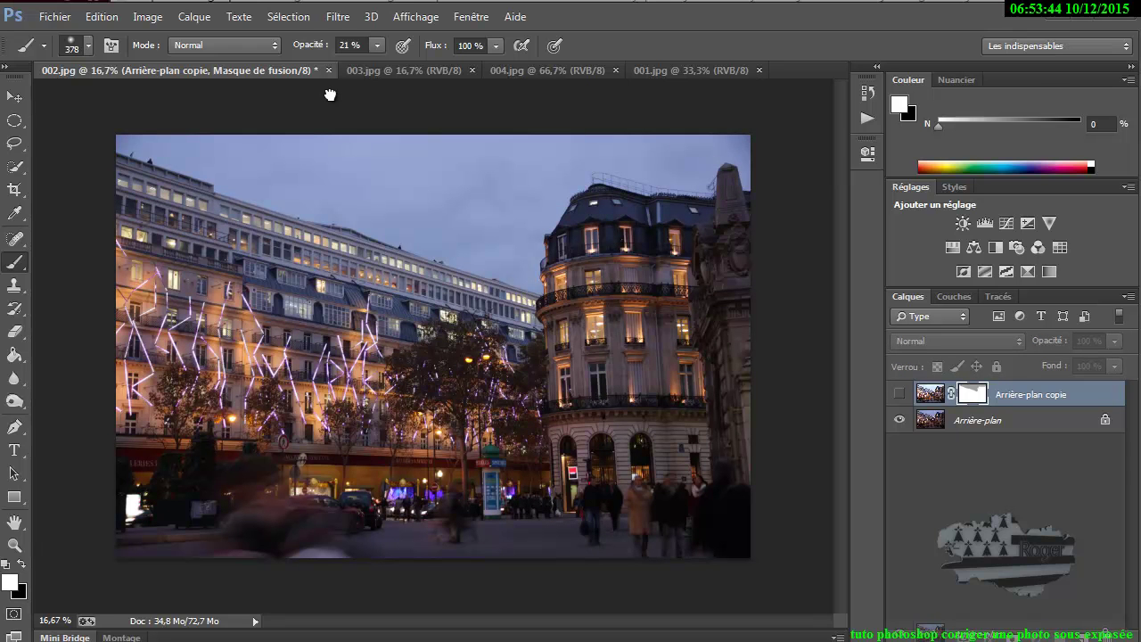
Select Arrière-plan and duplicate it as Arrière-plan copie 2 with Ctrl+J
key("alt+bracketleft")
key("ctrl+j")
key("d")
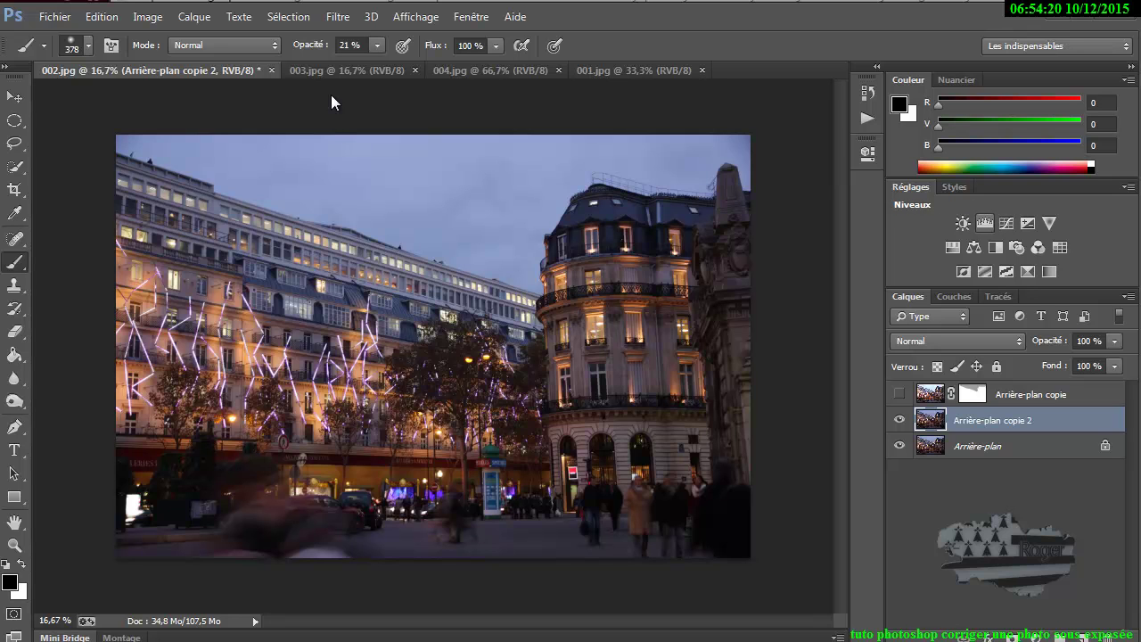
Browse the Fenêtre menu, then bring up Image > Réglages > Niveaux for the new copy
key("alt+n")
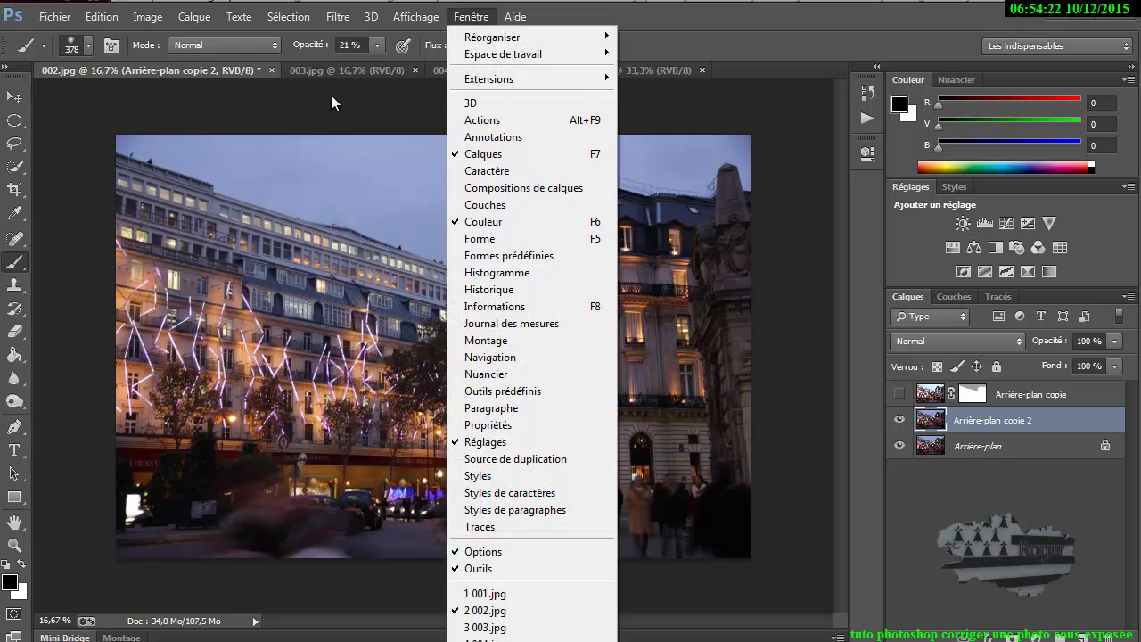
key("Down")
key("Down")
key("Down")
key("Down")
key("Down")
key("Down")
key("Down")
key("Down")
key("Escape")
key("Left")
key("Left")
key("Left")
key("Left")
key("Left")
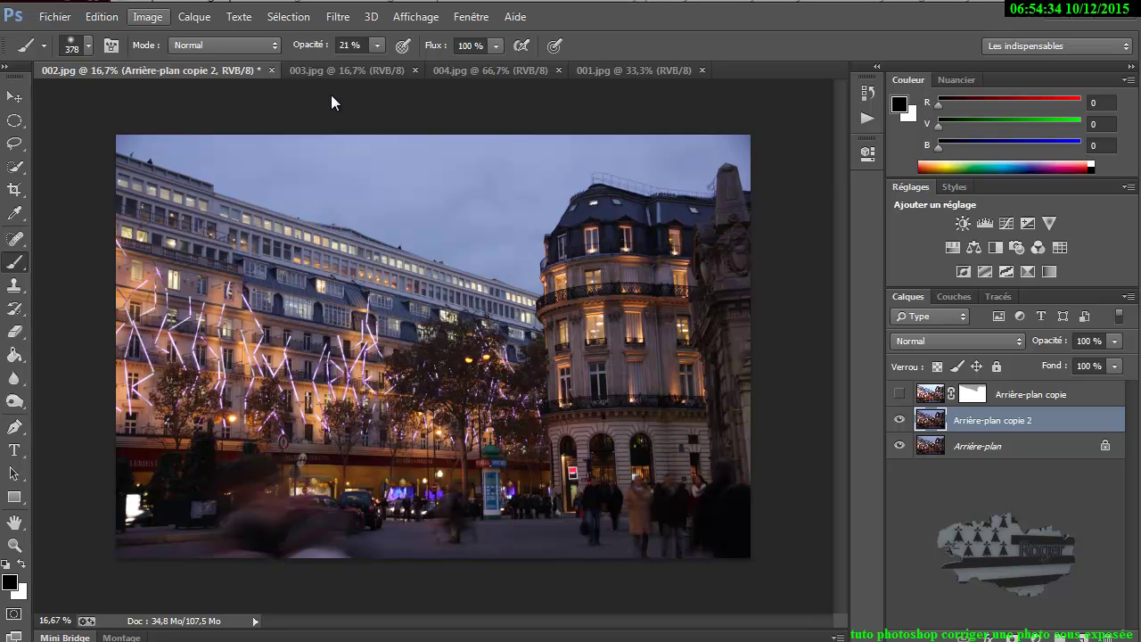
key("Down")
key("Down")
key("Down")
key("Right")
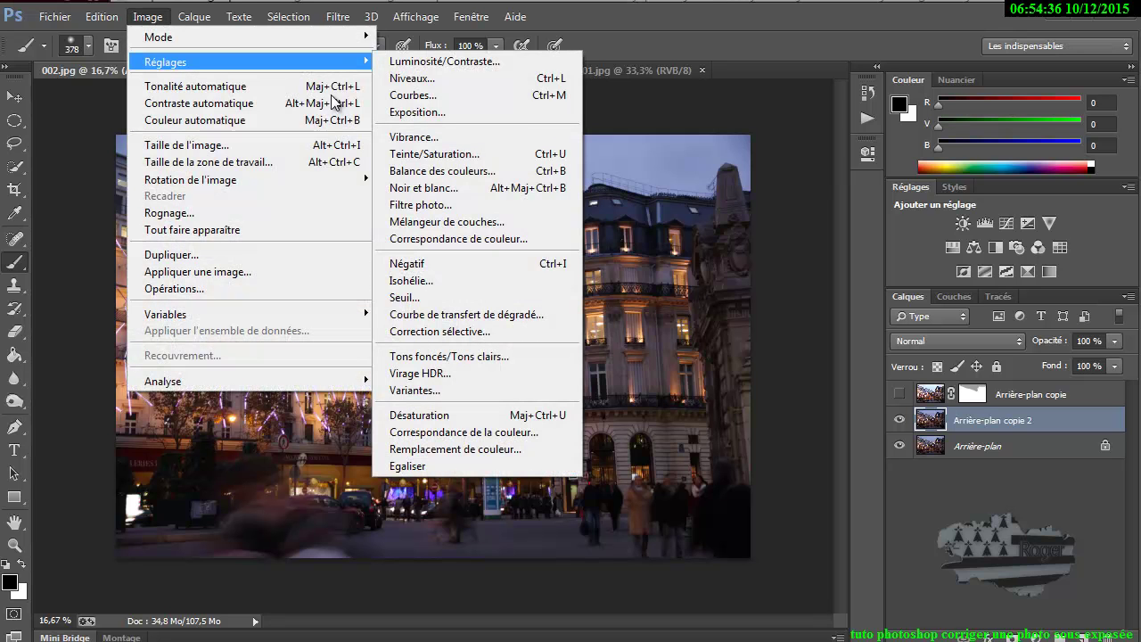
key("Down")
key("Down")
key("Return")
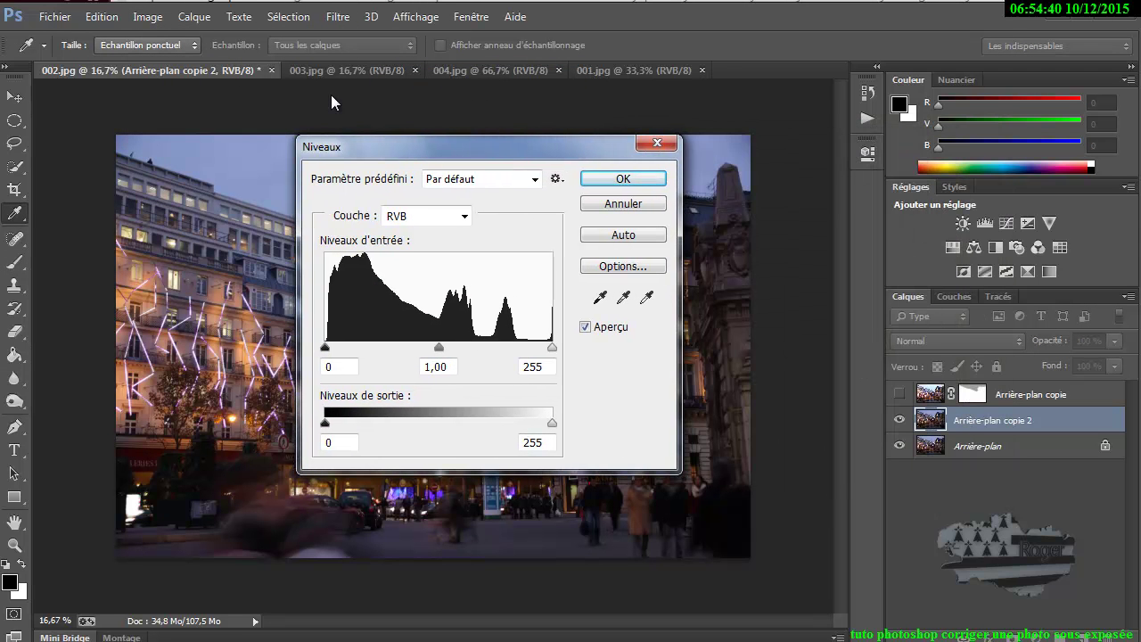
key("Return")
key("b")
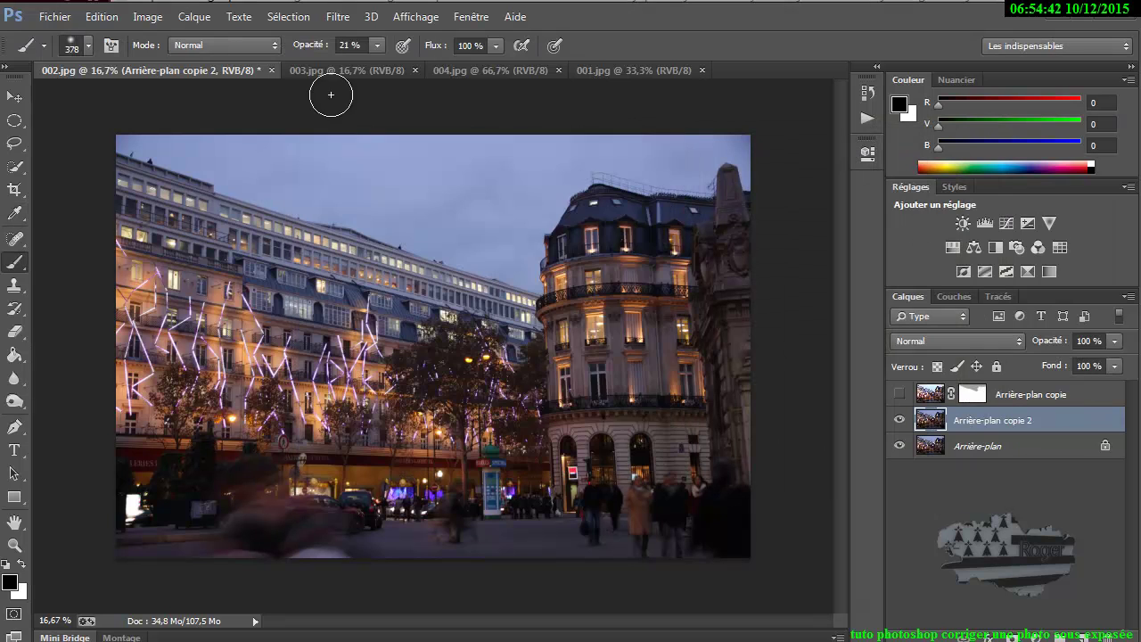
left_click(985, 223)
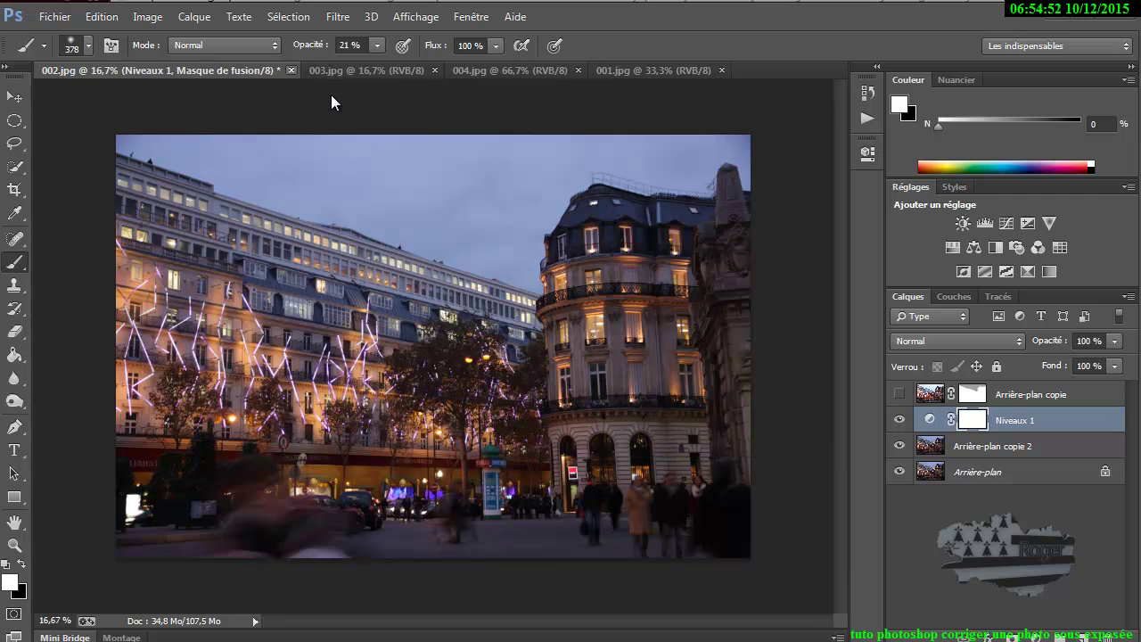
key("alt+i")
key("Down")
key("Down")
key("Right")
key("Down")
key("Return")
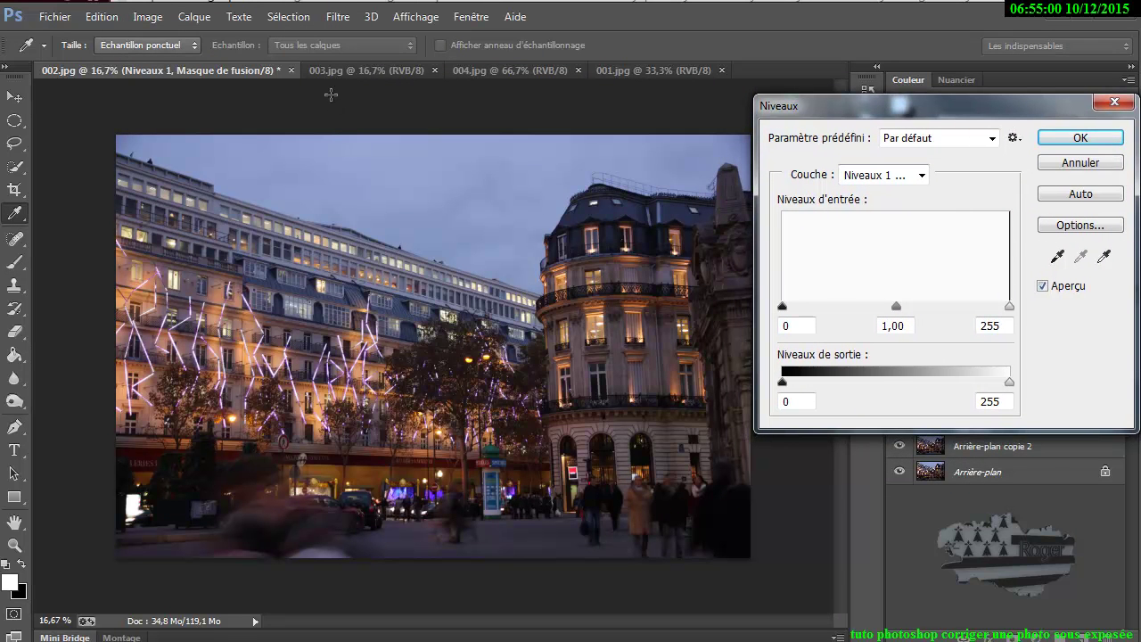
key("Return")
key("b")
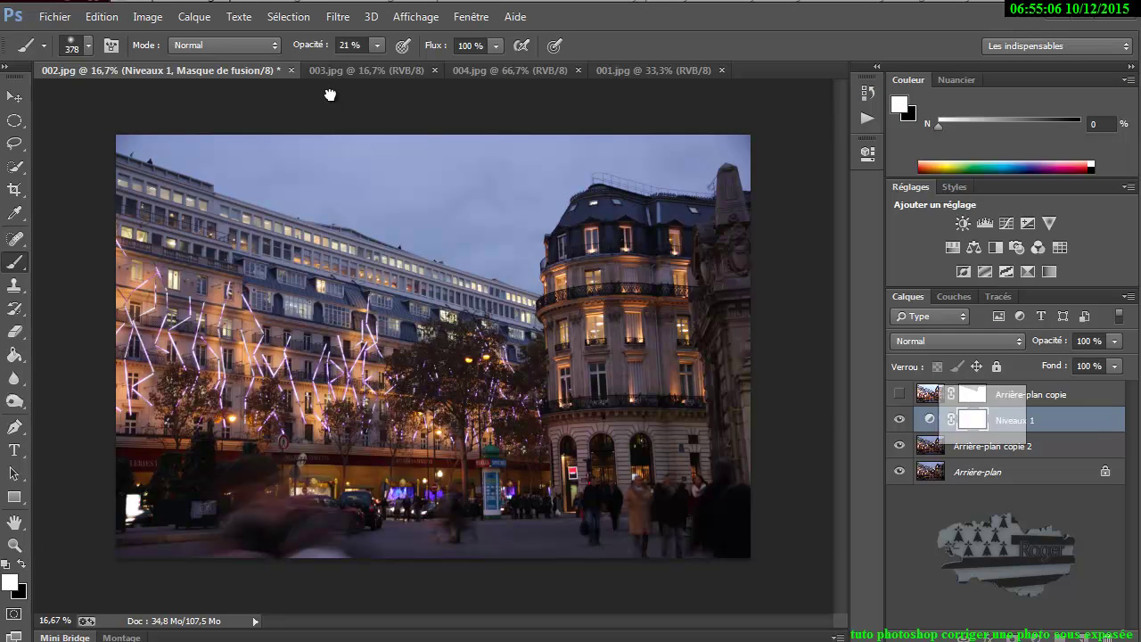
key("Delete")
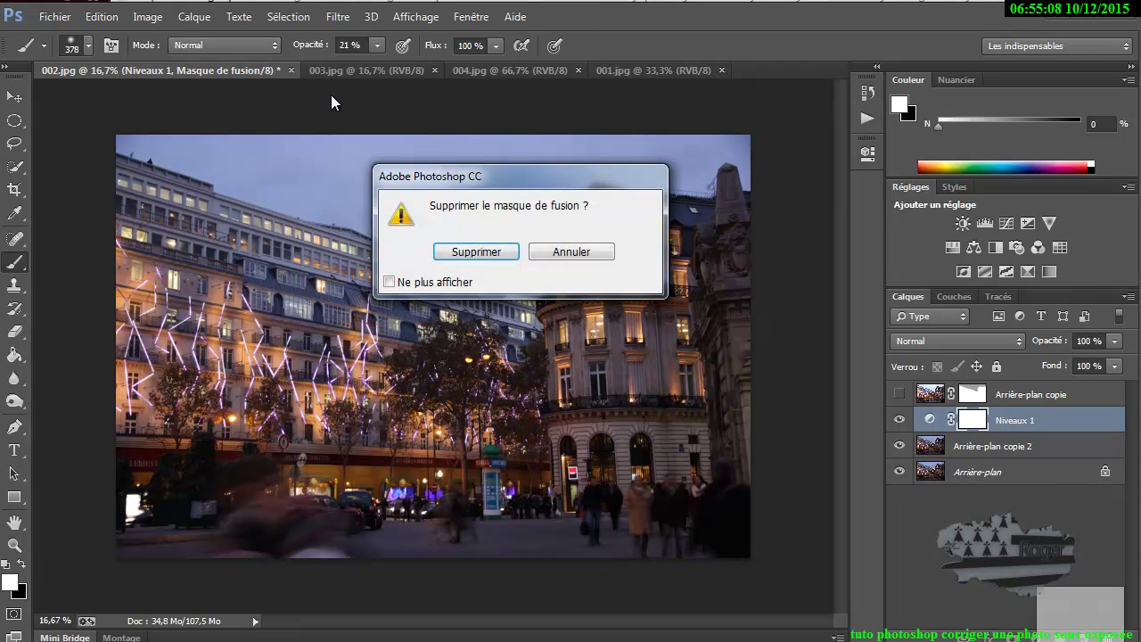
key("Return")
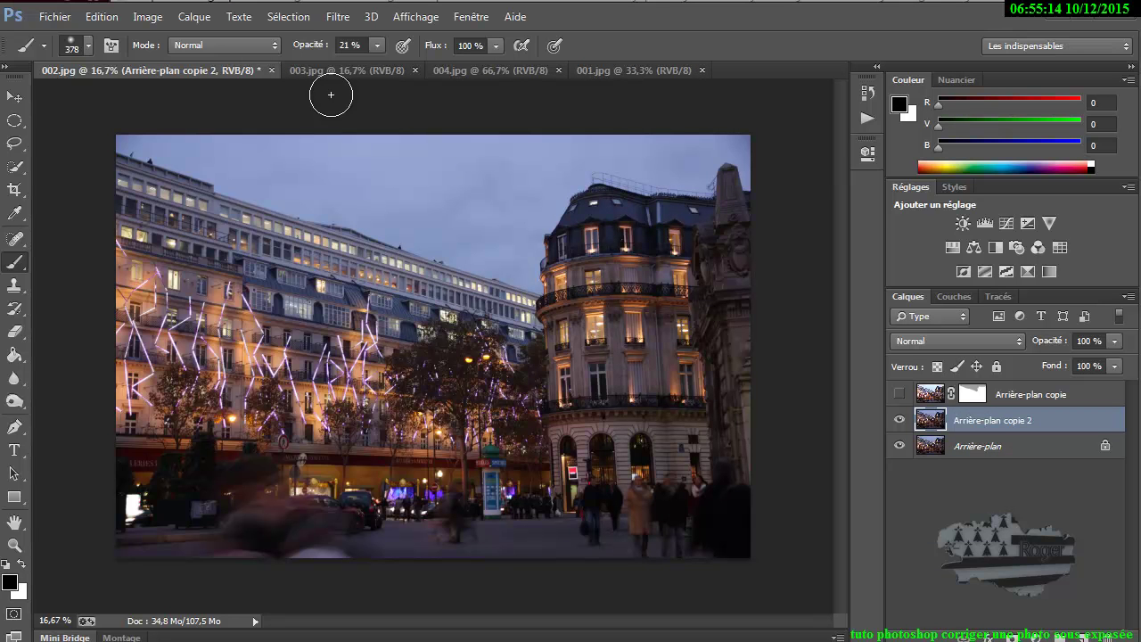
Open Niveaux and lower the white input level to 211, comparing with preview off
key("alt+i")
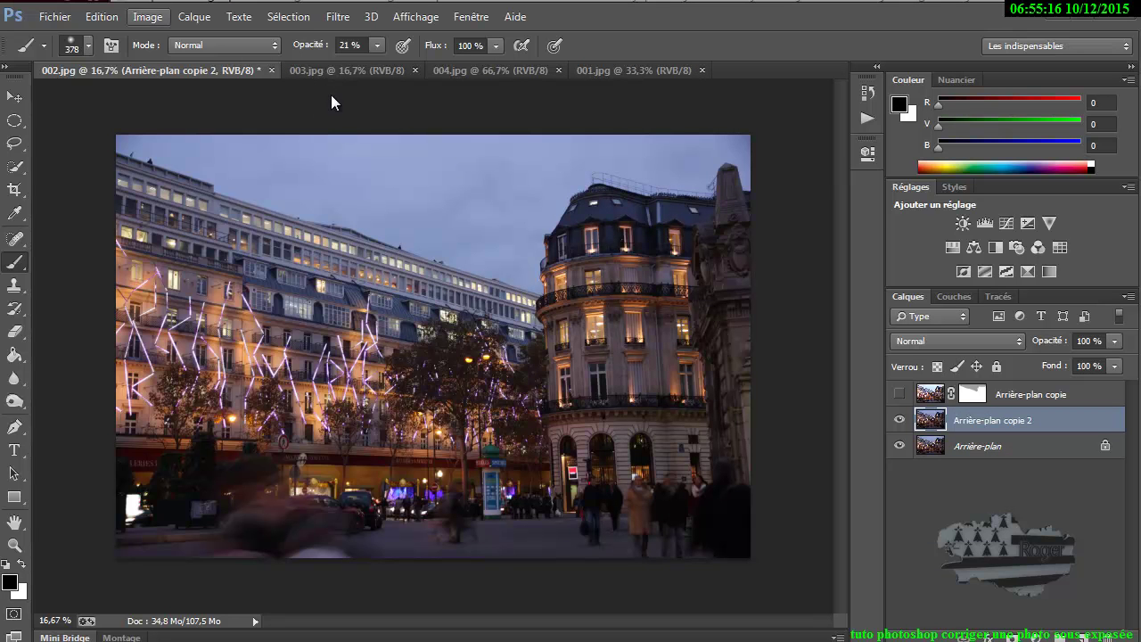
key("Down")
key("Right")
key("Down")
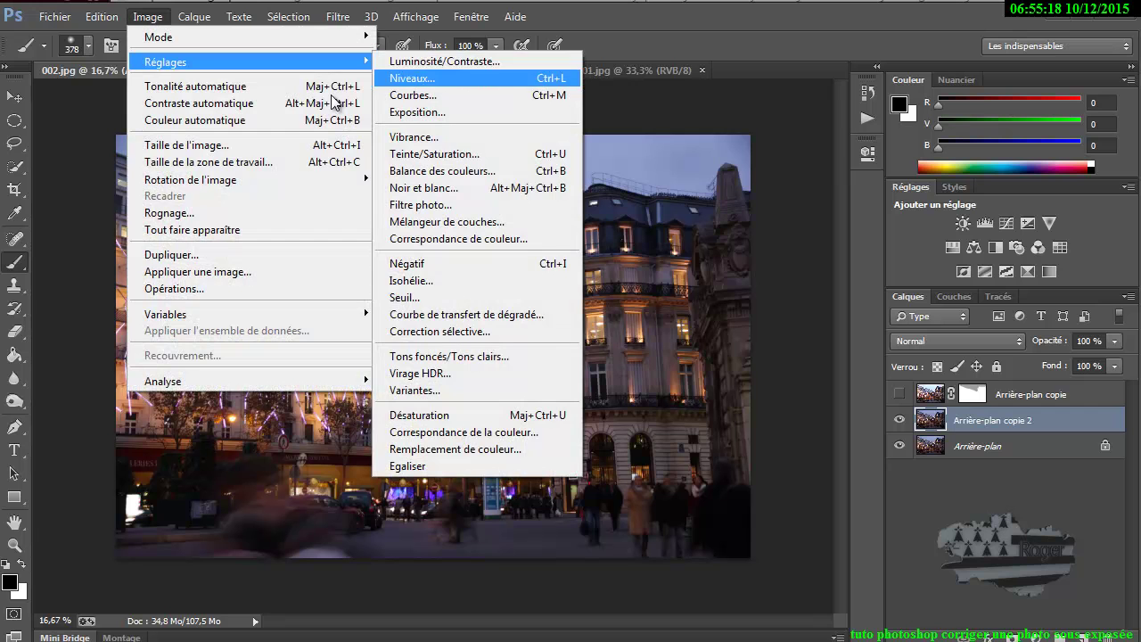
key("Return")
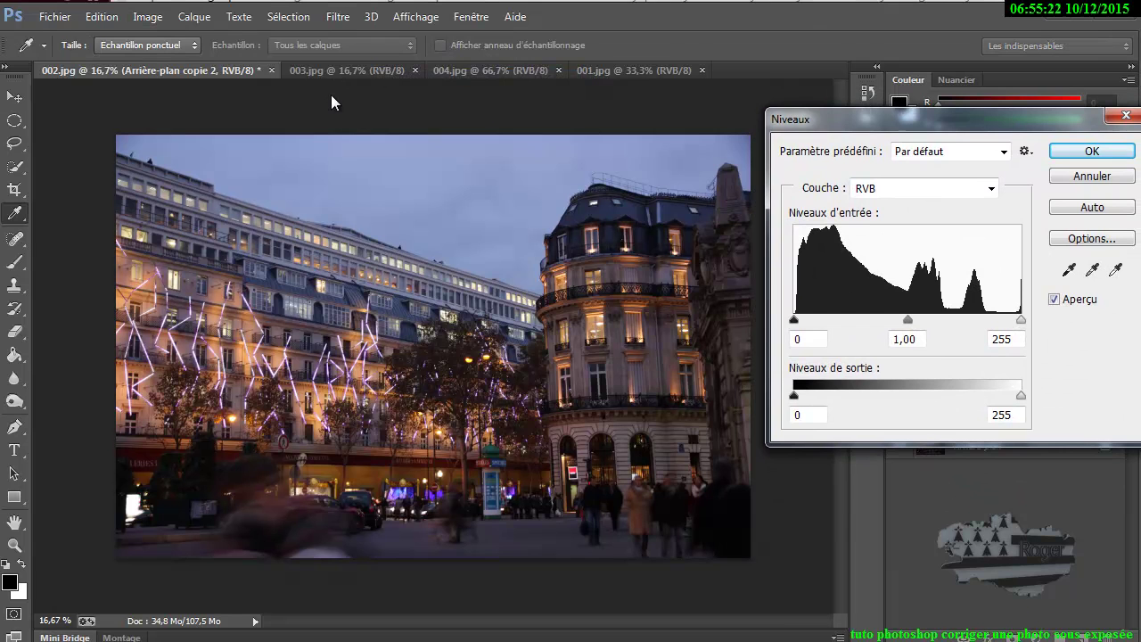
key("Down")
key("Down")
key("Down")
key("Down")
key("Down")
key("Down")
key("Down")
key("Down")
key("Down")
key("Down")
key("Down")
key("Down")
key("Down")
key("Down")
key("Down")
key("Down")
key("Down")
key("Down")
key("Down")
key("Down")
key("Down")
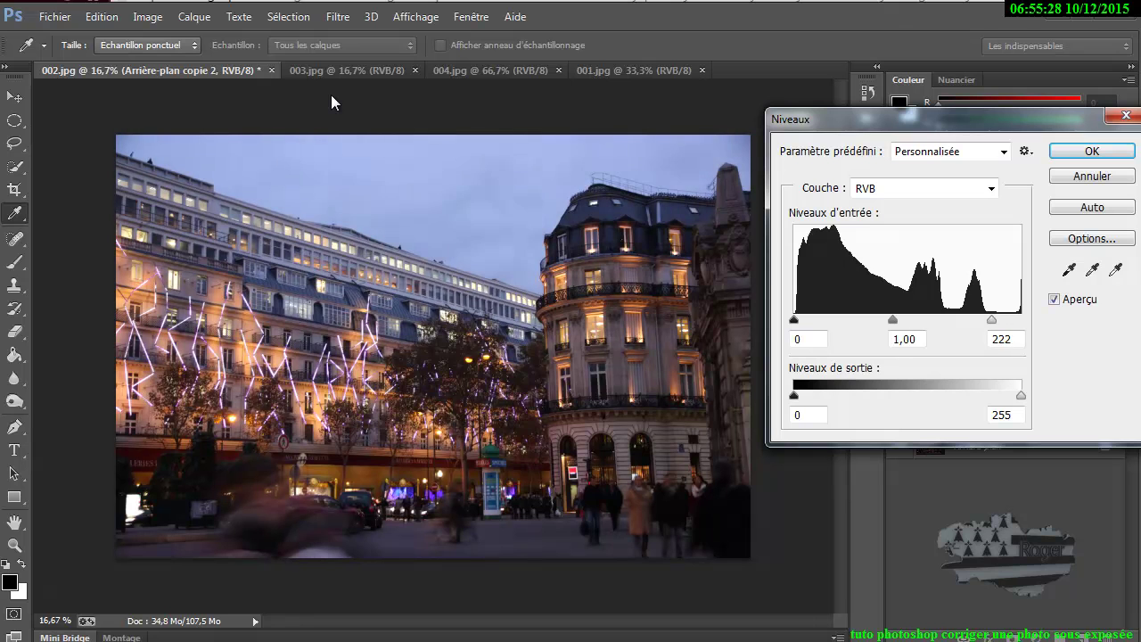
key("Down")
key("Down")
key("Down")
key("Down")
key("Down")
key("Down")
key("Down")
key("Down")
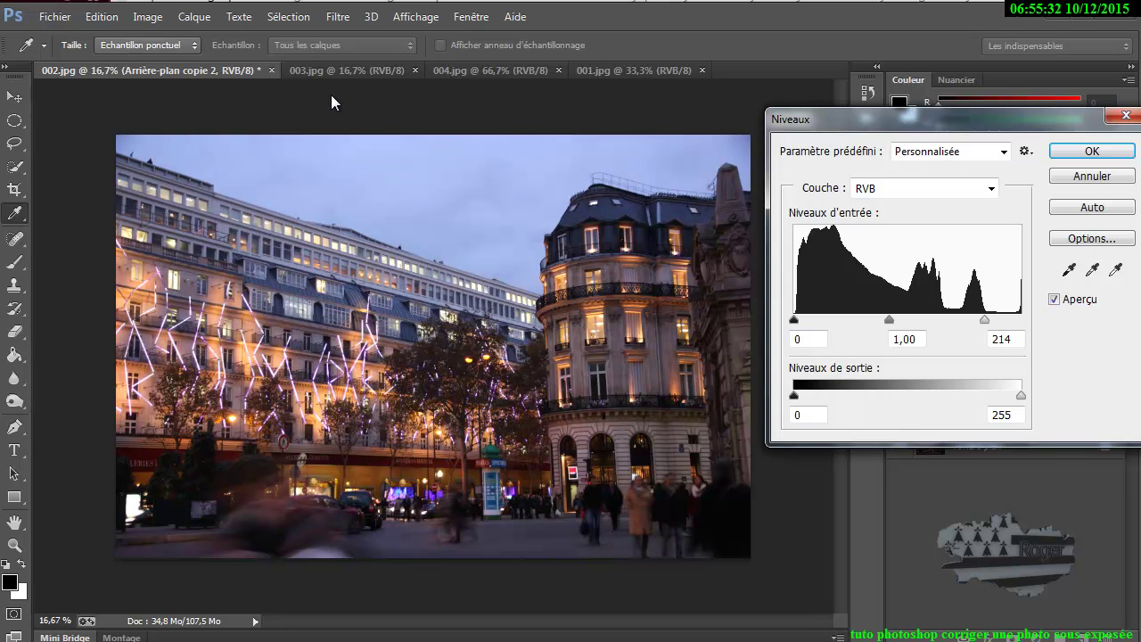
key("Down")
key("Down")
key("Down")
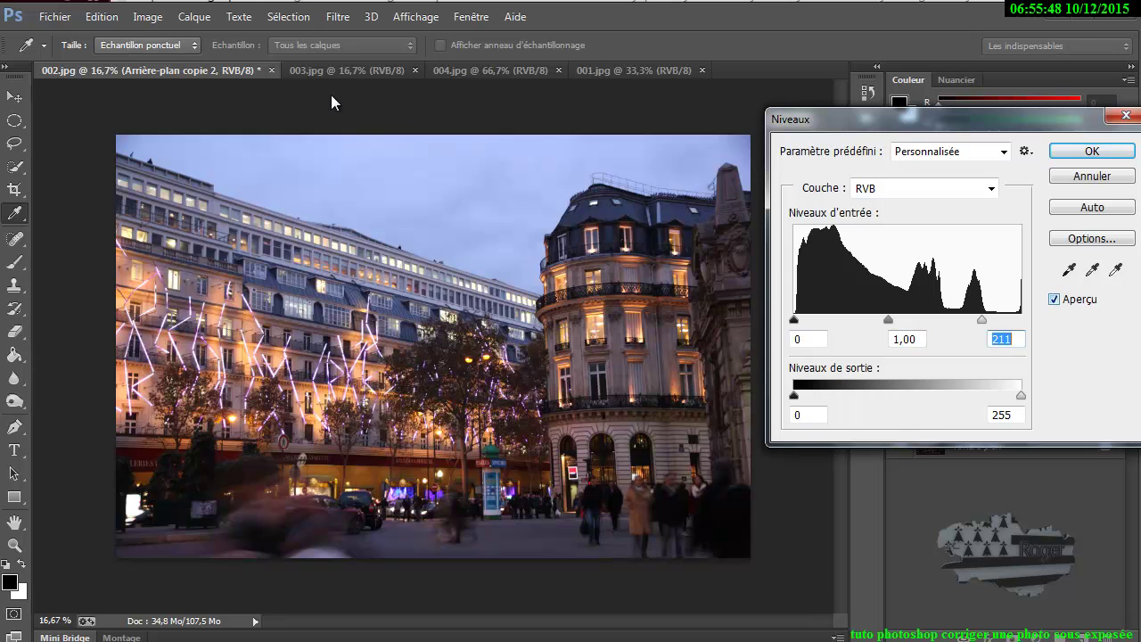
key("alt+p")
key("alt+p")
key("alt+p")
key("alt+p")
Try a higher black input, return it to 0, lift midtones to about 1,15, and apply
key("Up")
key("Up")
key("Up")
key("shift+Up")
key("Up")
key("Up")
key("Up")
key("Up")
key("Up")
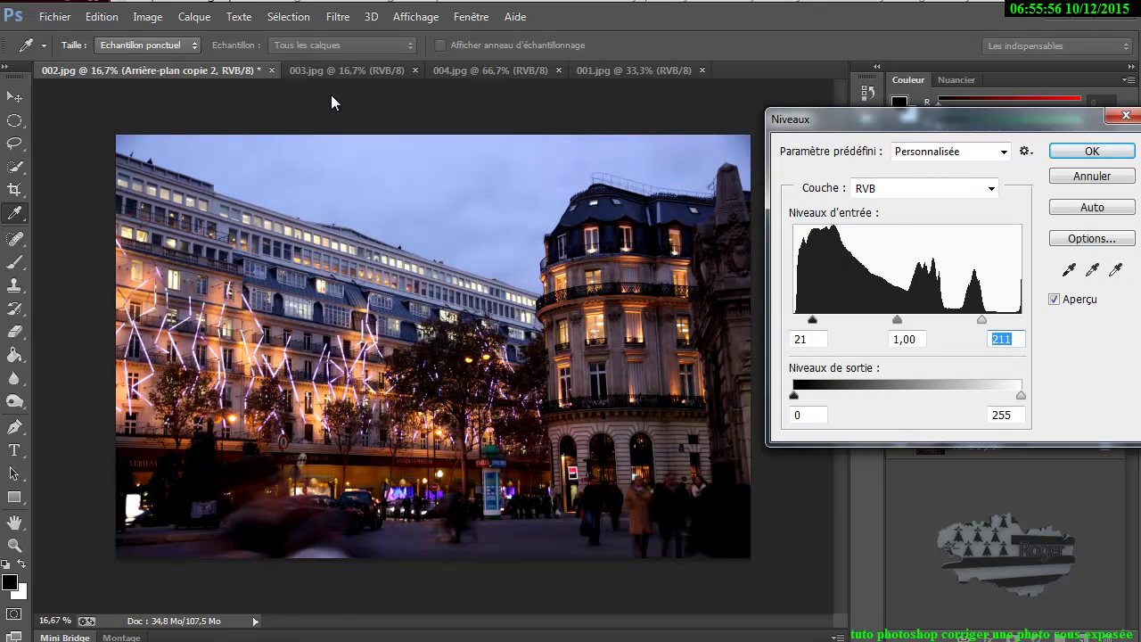
key("Down")
key("Down")
key("Down")
key("shift+Down")
key("Down")
key("Down")
key("Down")
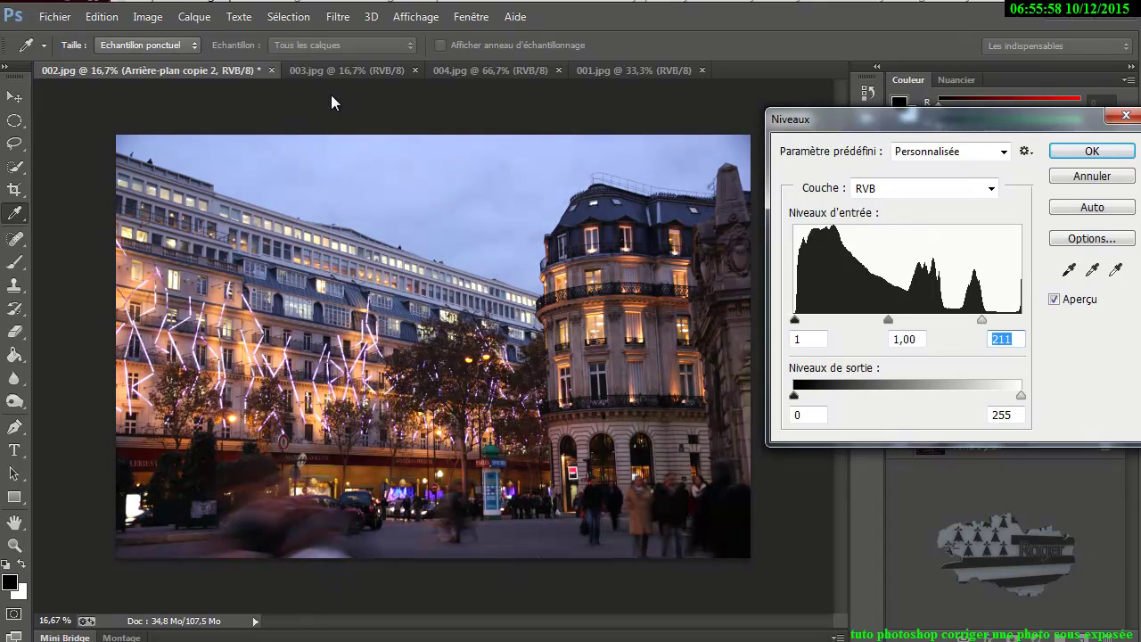
key("Down")
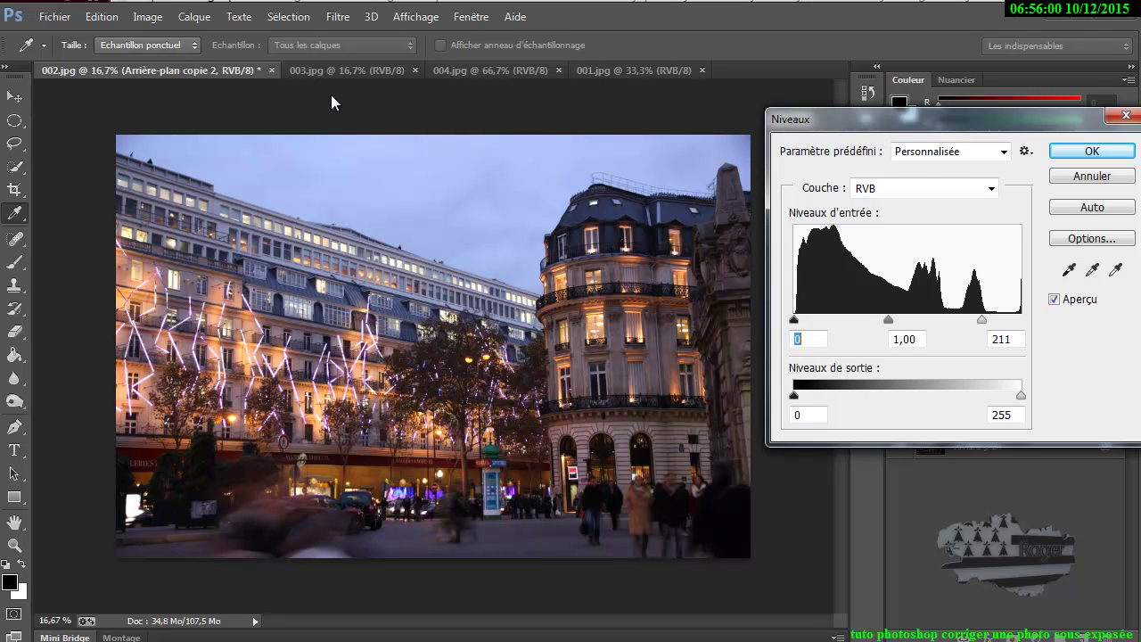
key("Tab")
type("1,11")
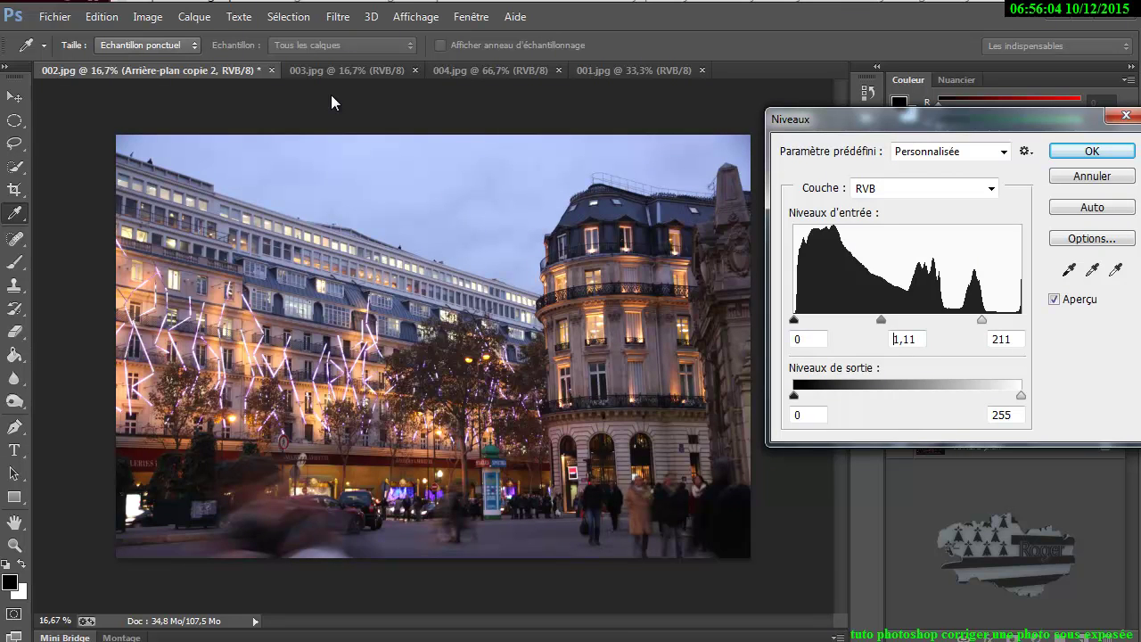
key("Up")
key("Up")
key("Up")
key("Up")
key("Up")
key("Up")
key("Up")
key("Up")
key("Down")
key("Down")
key("Down")
key("Down")
key("Down")
key("Down")
key("Down")
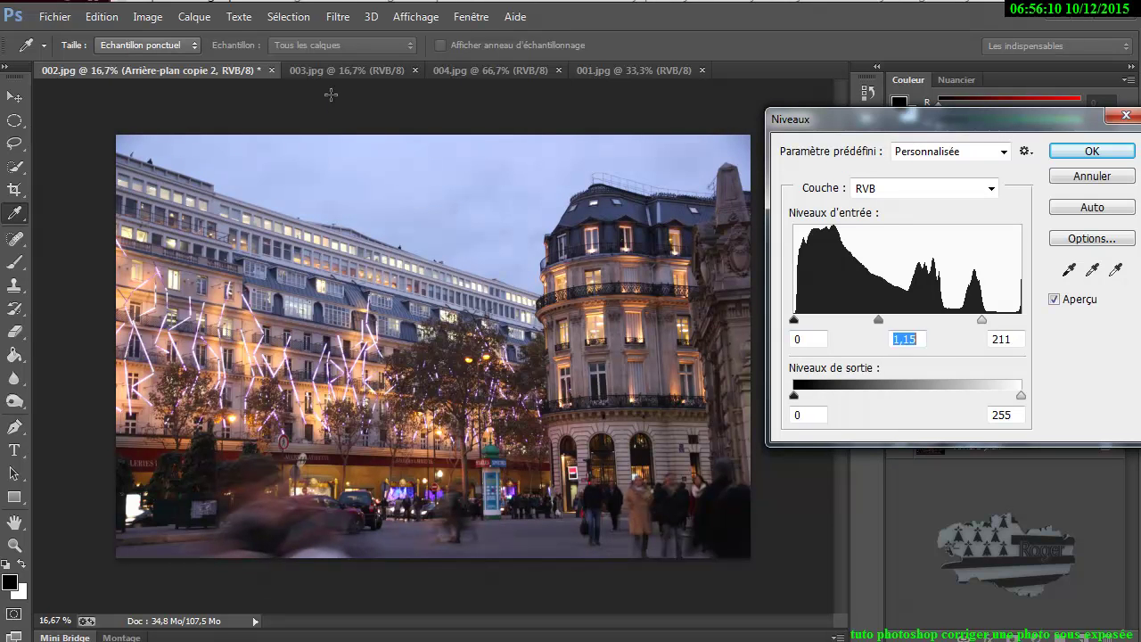
key("Return")
key("b")
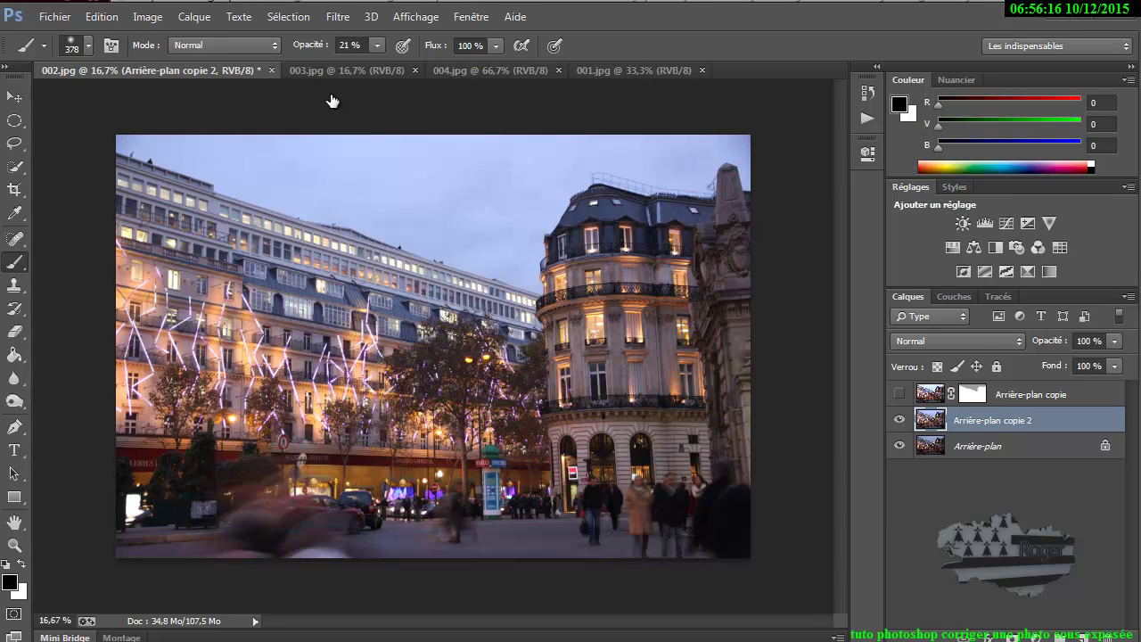
Compare the Levels-adjusted copy with the original and open the Niveaux dialog
key("ctrl+comma")
key("ctrl+comma")
key("ctrl+comma")
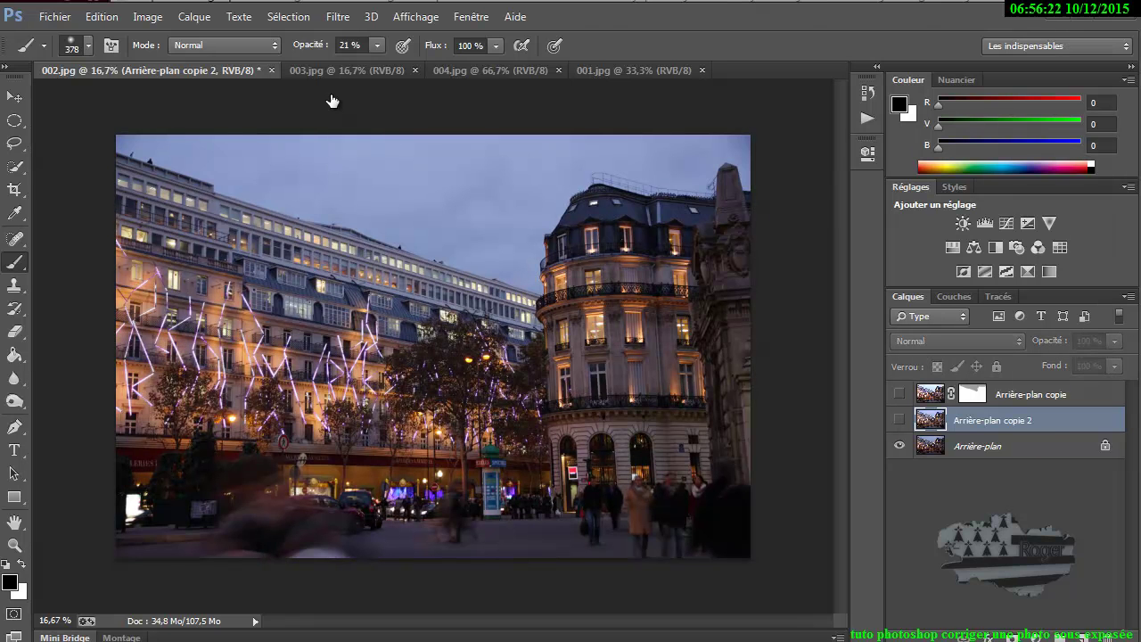
key("ctrl+comma")
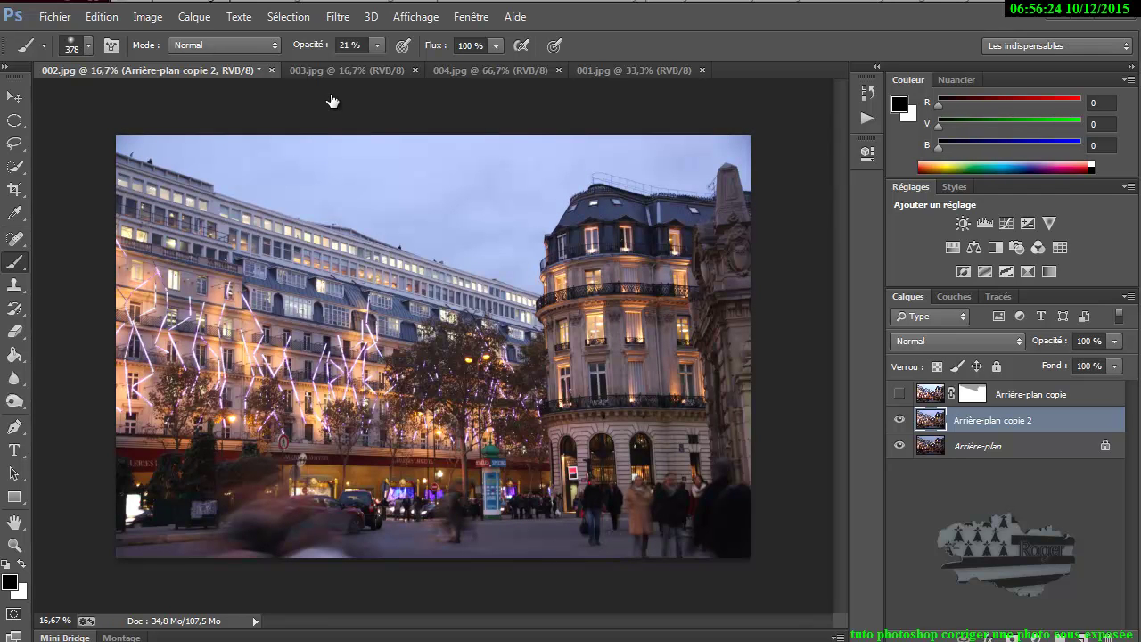
key("alt+e")
key("Right")
key("Down")
key("Down")
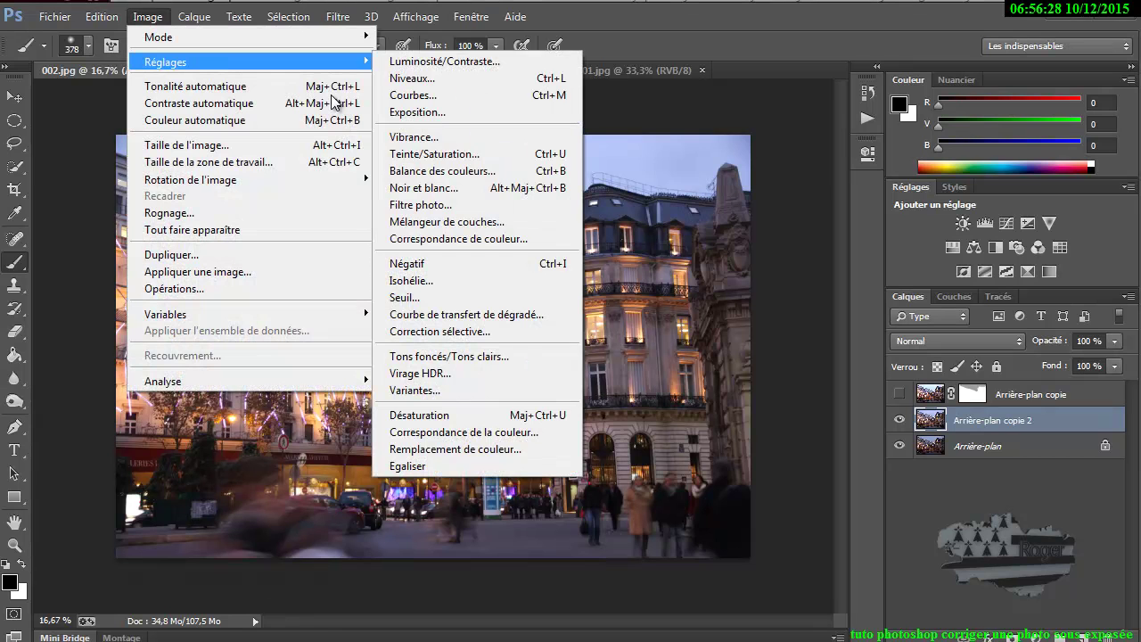
key("Right")
key("Down")
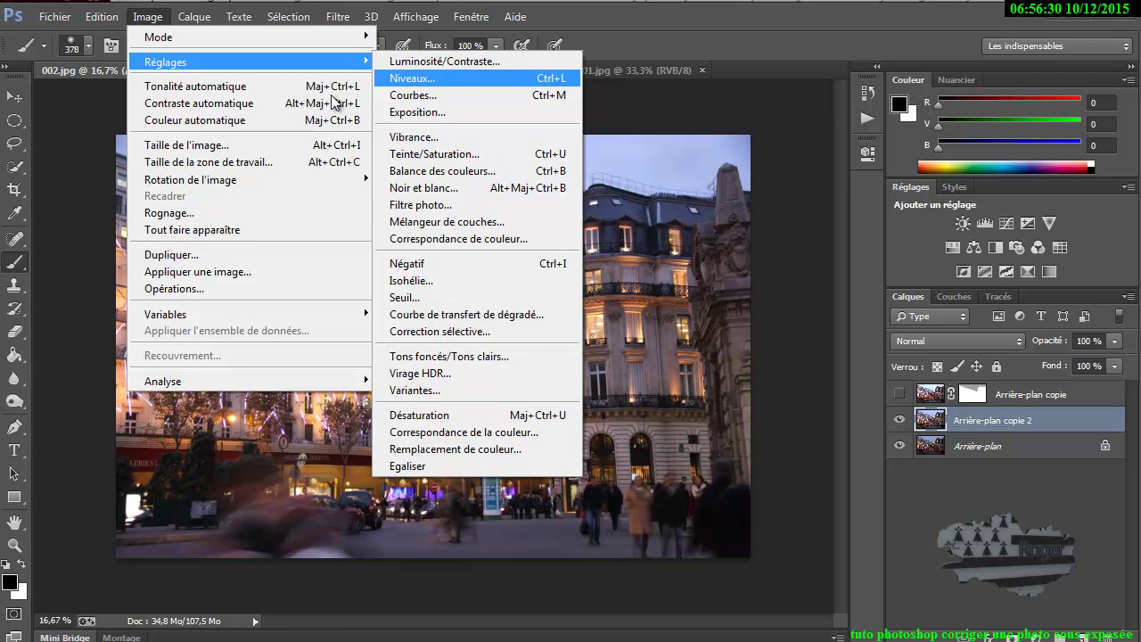
key("Return")
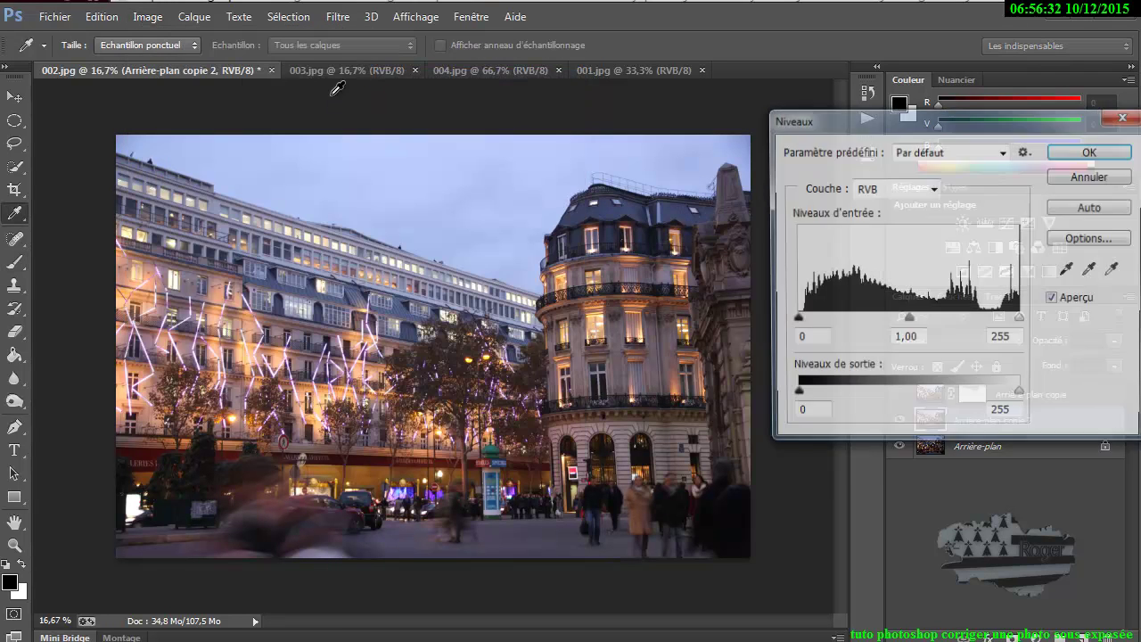
Cancel Levels, hide Arrière-plan copie 2, and duplicate Arrière-plan as Arrière-plan copie 3
key("Escape")
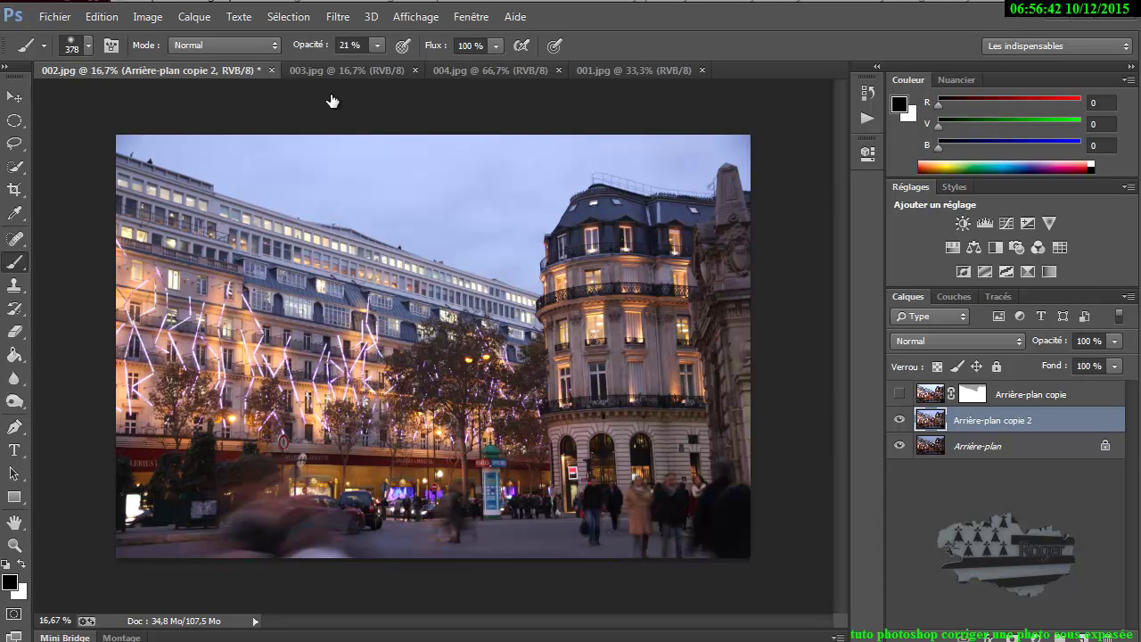
left_click(898, 420)
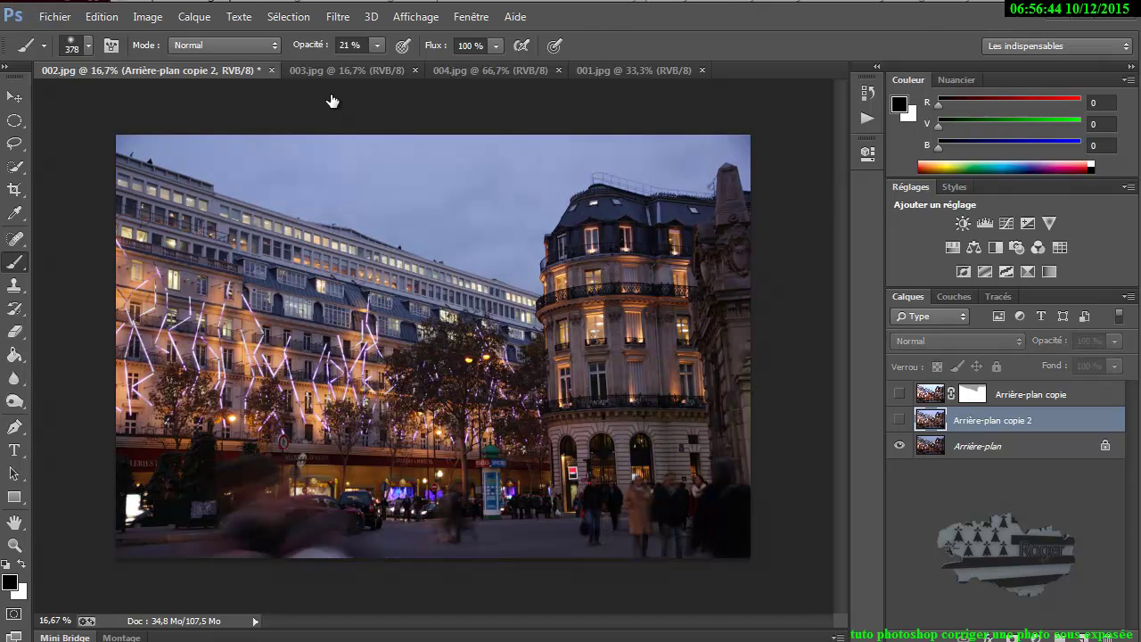
mouse_move(978, 446)
left_mouse_down()
mouse_move(977, 500)
mouse_move(1083, 635)
left_mouse_up()
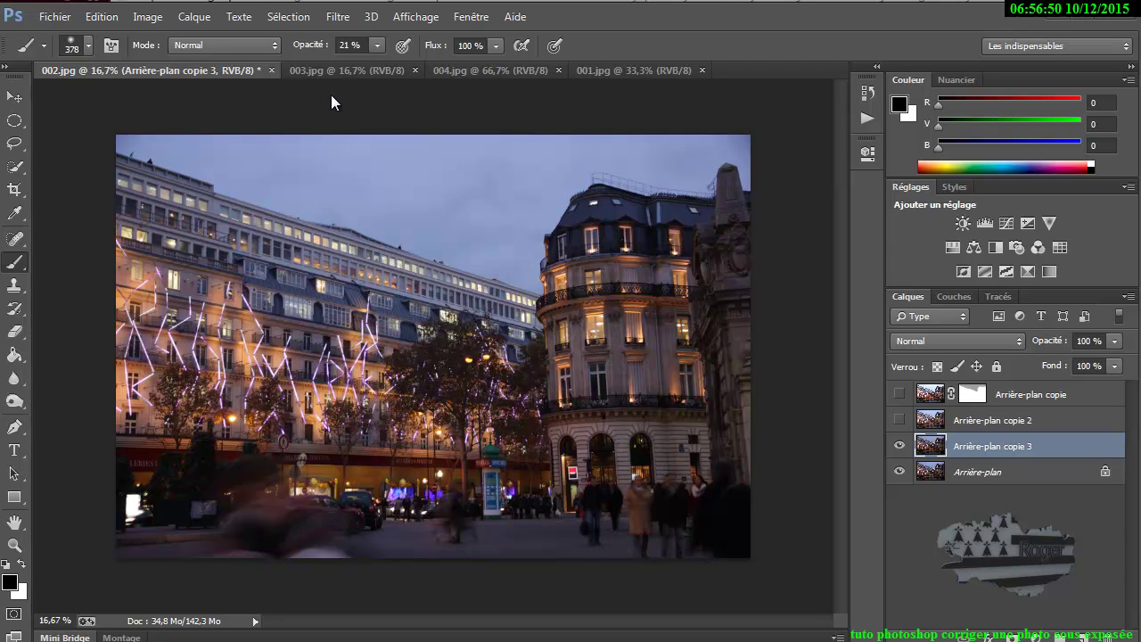
Add a Niveaux 1 Levels adjustment layer with midtones around 1,06
left_click(984, 223)
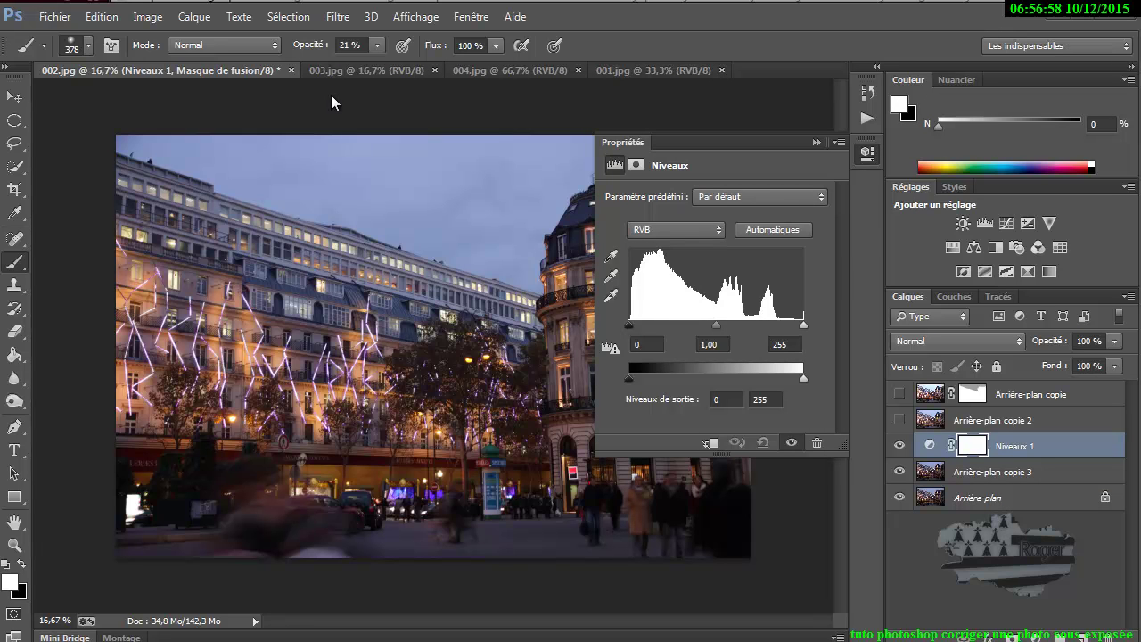
type("224")
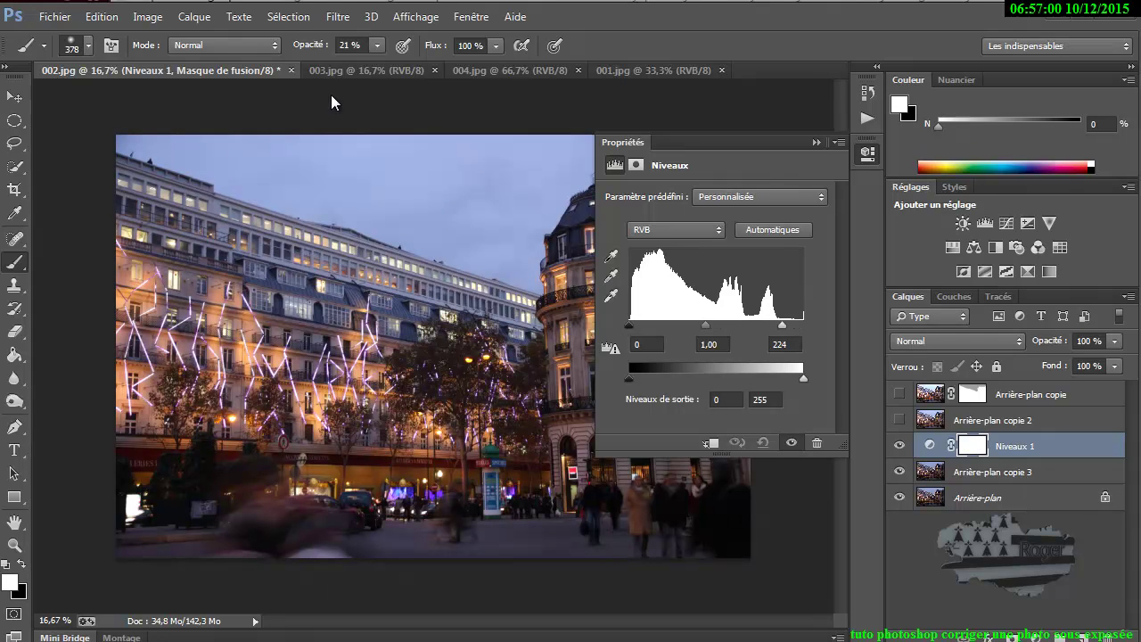
type("208")
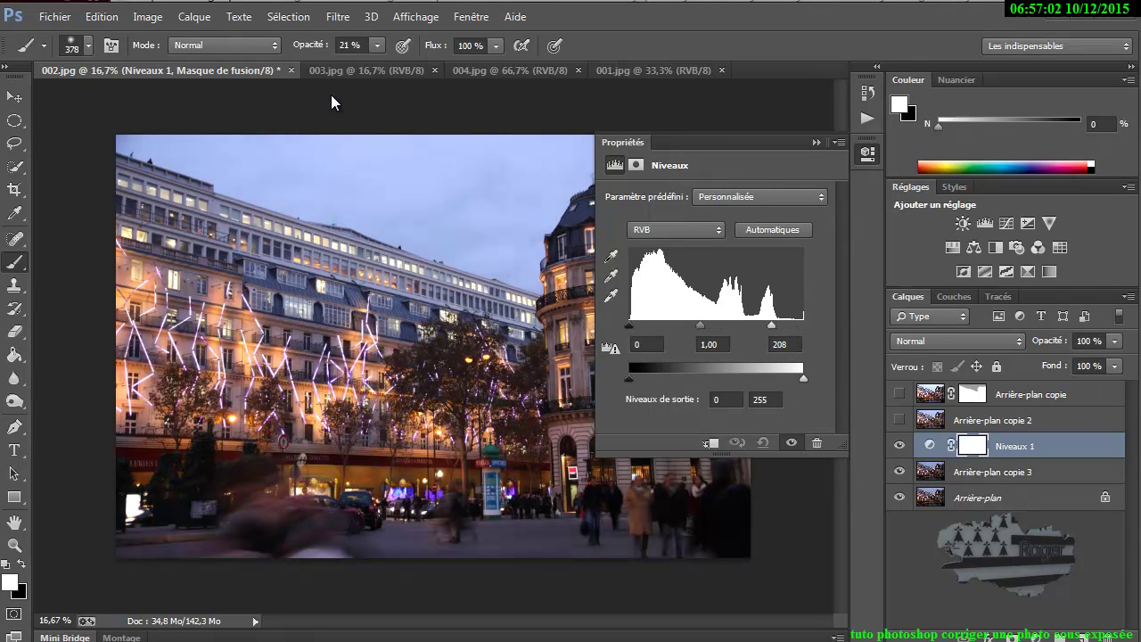
type("1,06")
key("Up")
key("Up")
key("Up")
key("Down")
key("Down")
key("Down")
key("Down")
key("Down")
key("Down")
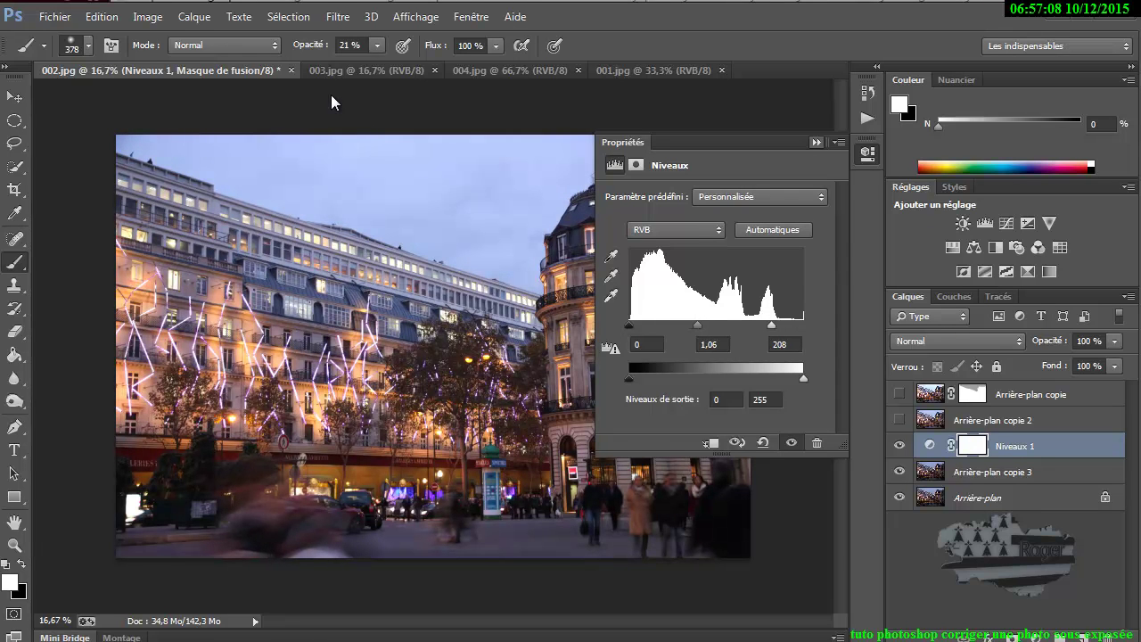
left_click(331, 96)
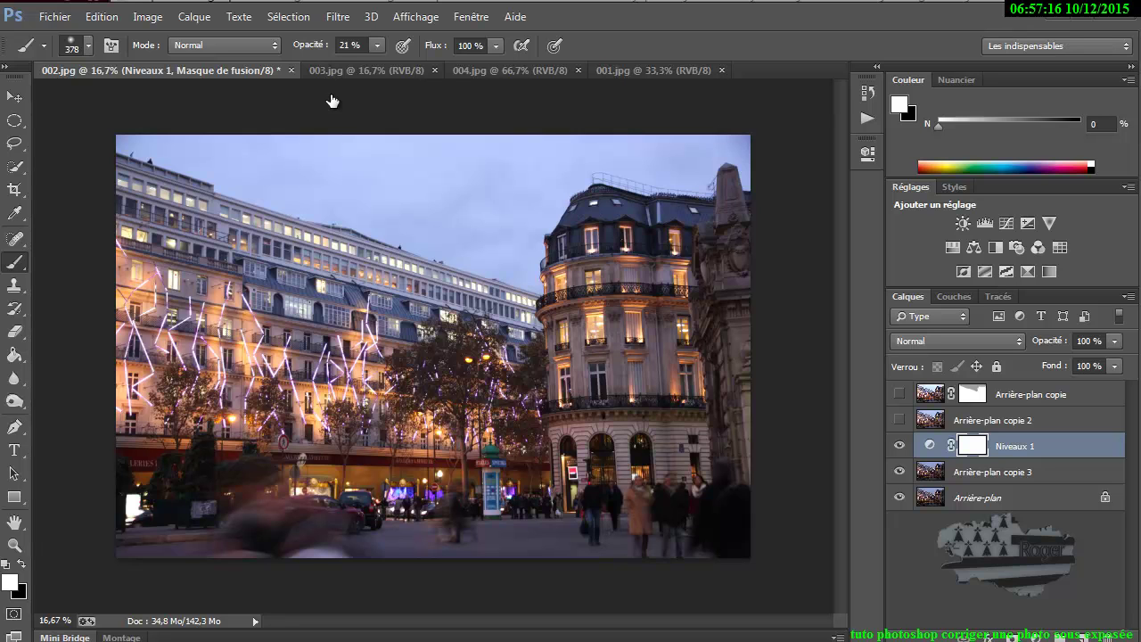
Reopen Niveaux 1, lower the white input to about 199, and readjust the midtones
double_click(930, 445)
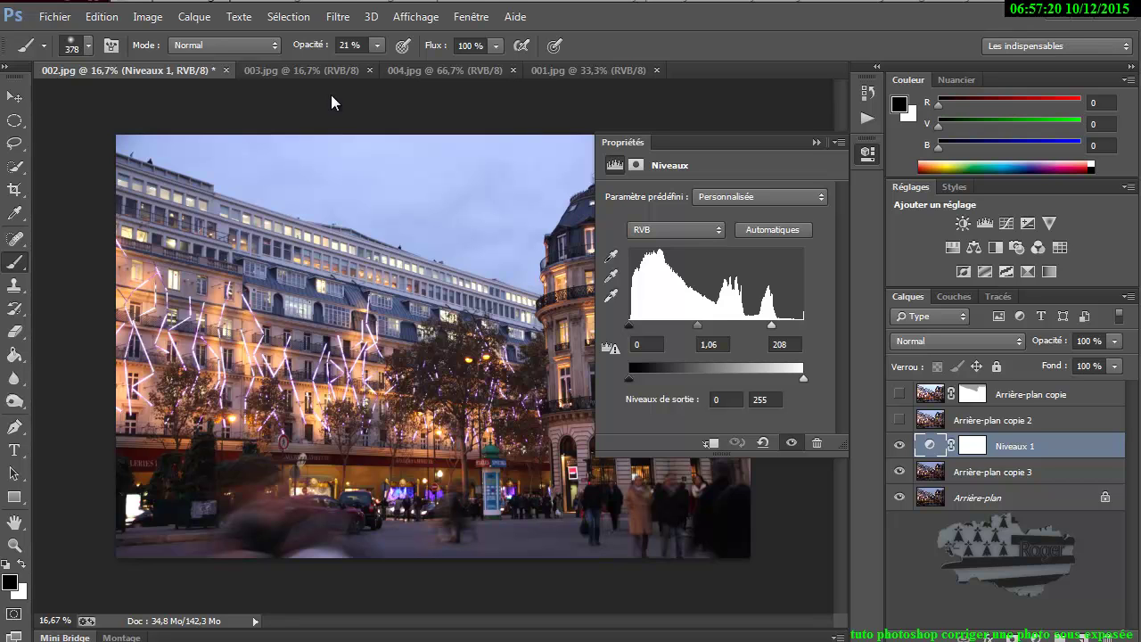
key("Down")
key("Down")
key("Down")
key("Down")
key("shift+Tab")
type("0,94")
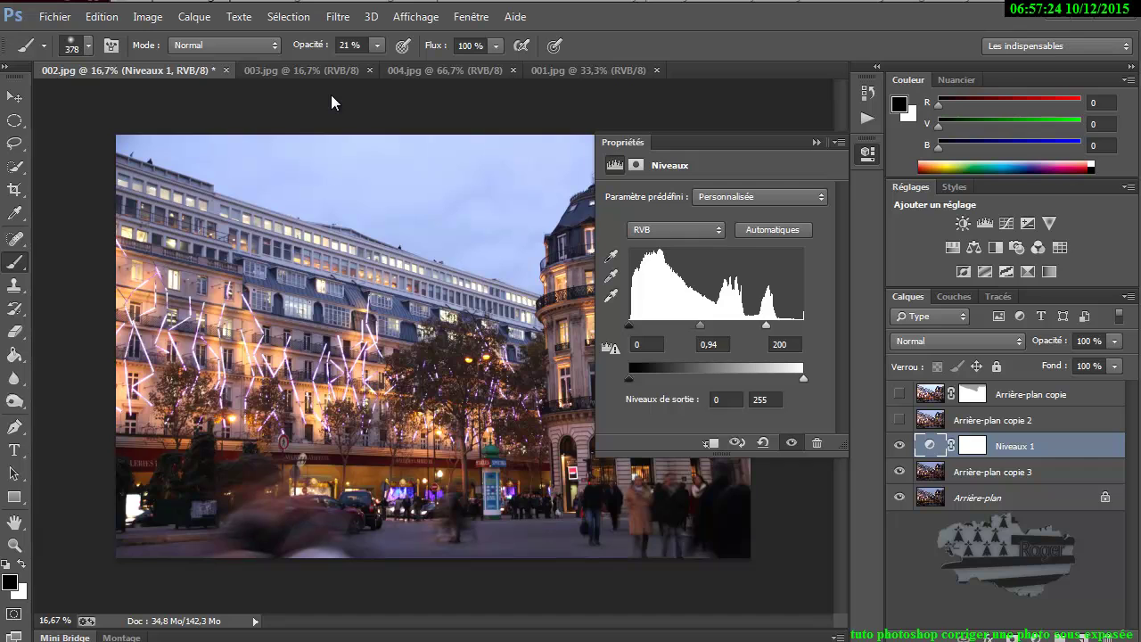
key("Down")
key("Down")
key("Down")
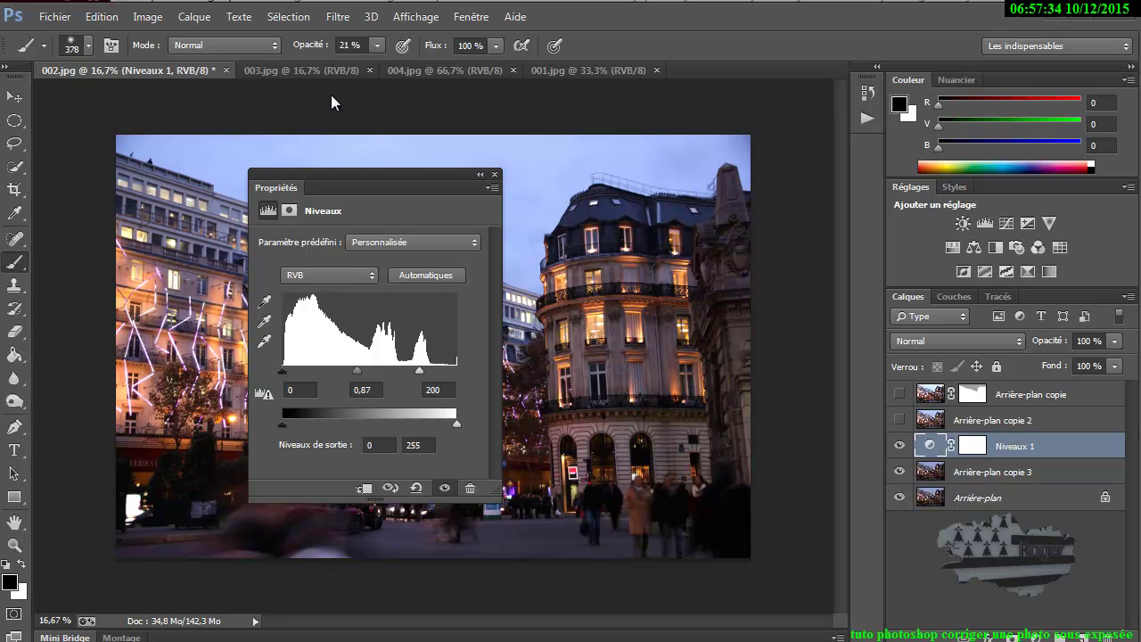
key("Down")
key("Down")
key("Up")
key("Up")
key("Up")
key("Up")
key("Up")
key("Up")
key("Up")
key("Up")
key("Up")
key("Up")
key("Up")
key("Up")
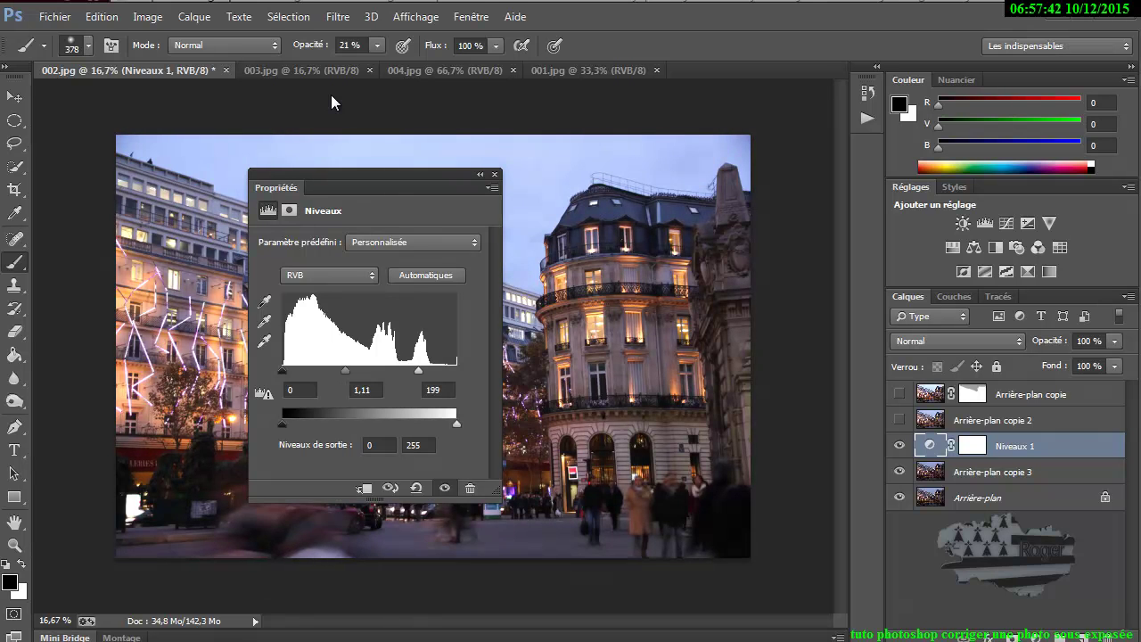
key("Up")
key("Up")
key("Up")
key("Up")
key("Up")
key("Up")
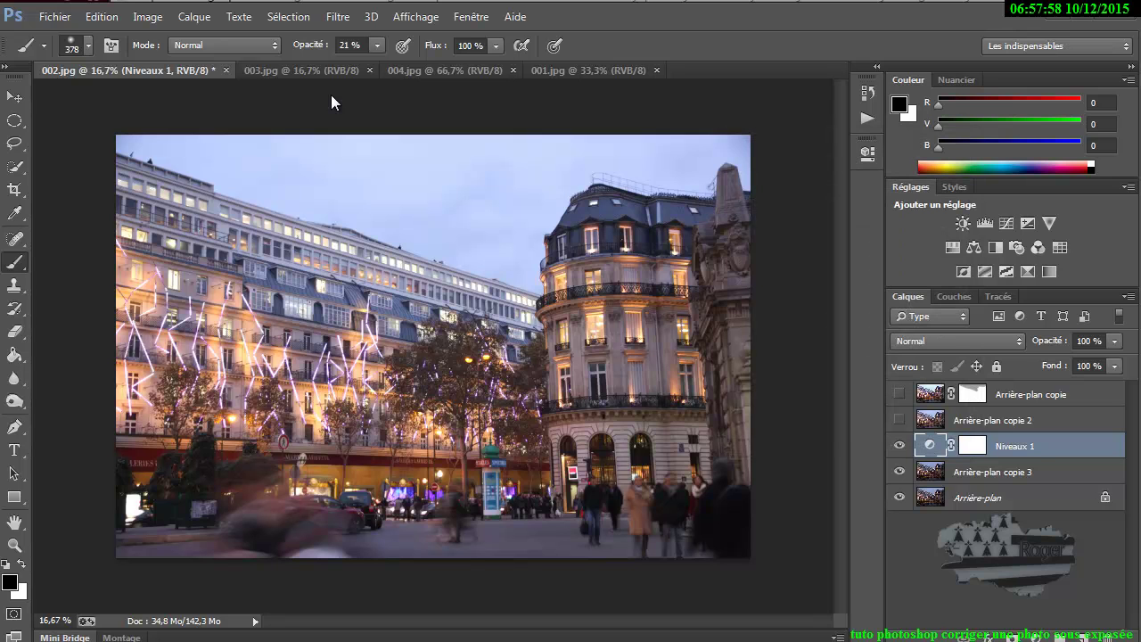
Compare Niveaux 1 on and off, leave it hidden, and show Arrière-plan copie 2
key("ctrl+comma")
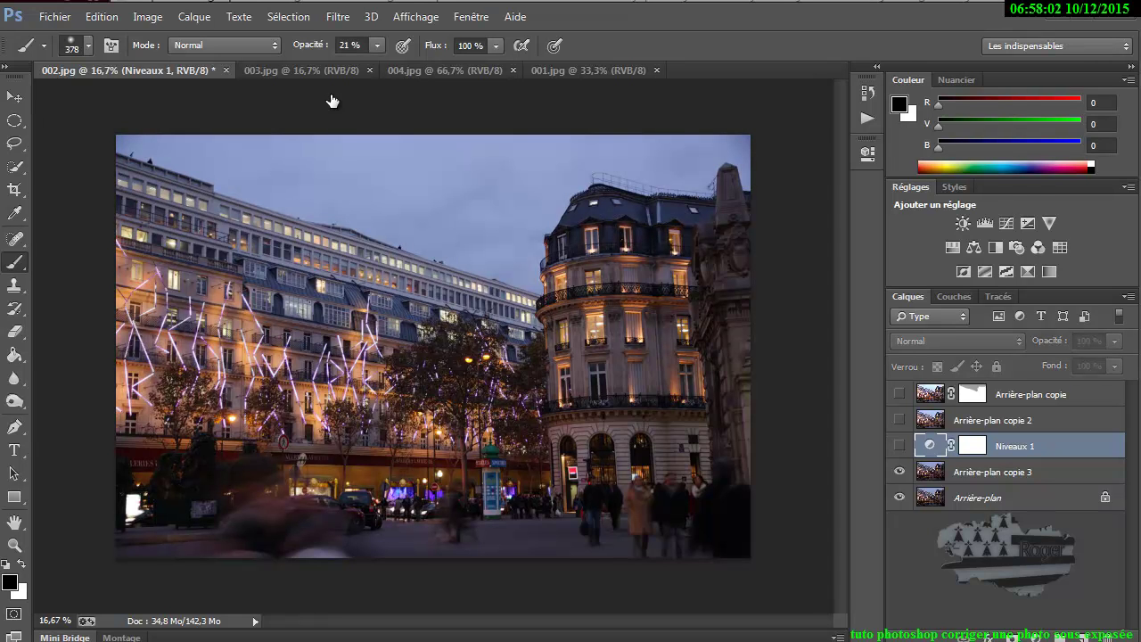
key("ctrl+comma")
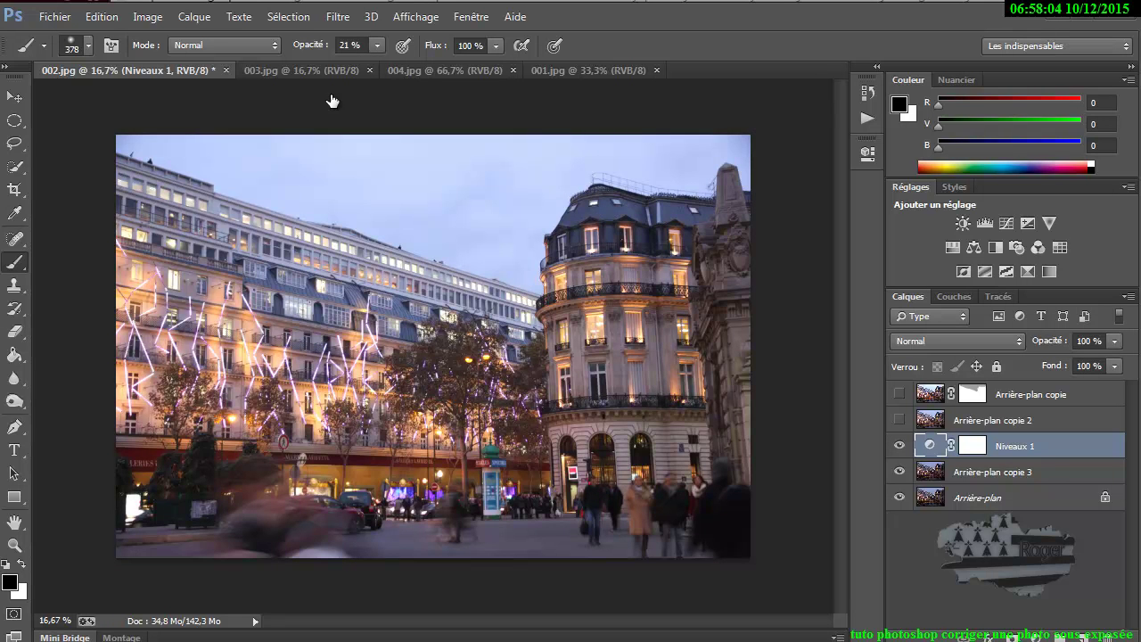
key("ctrl+comma")
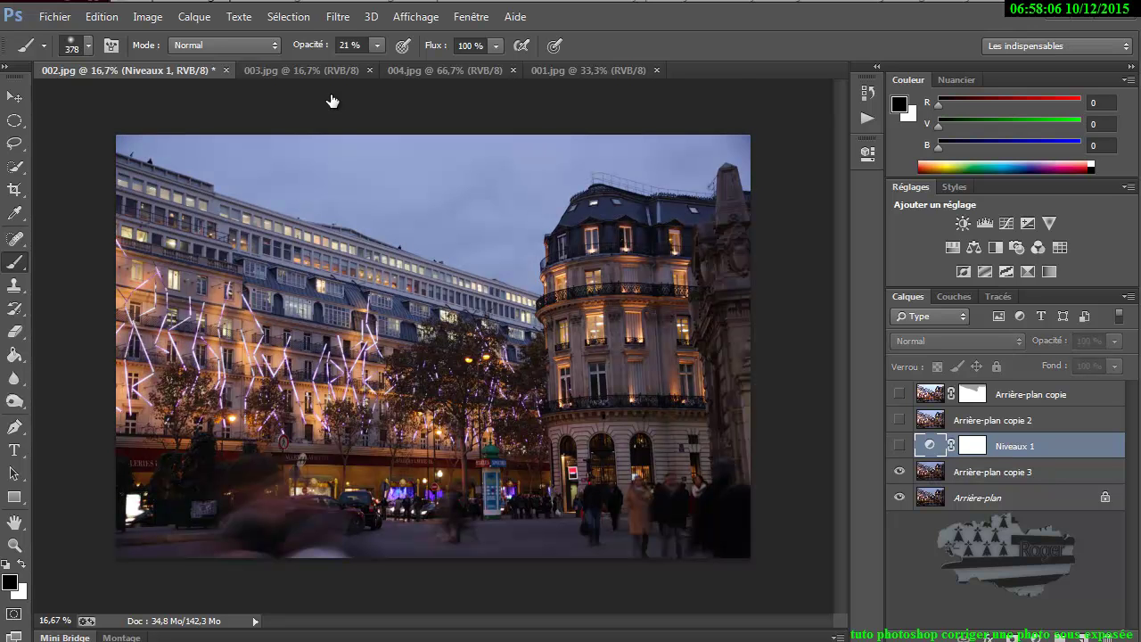
key("ctrl+comma")
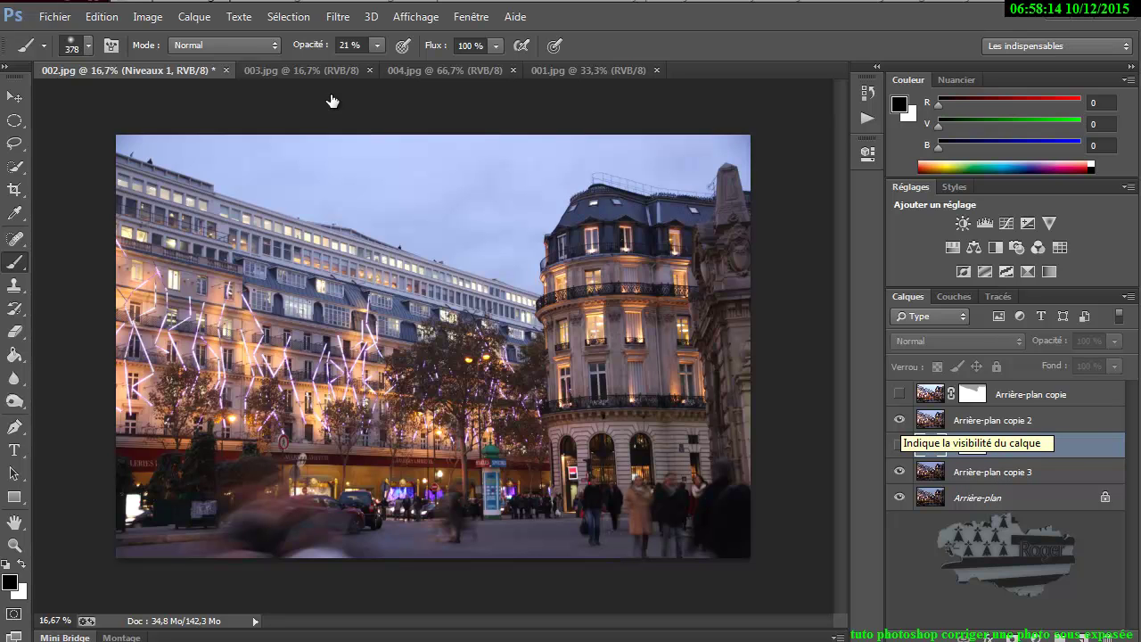
Browse the Image adjustments menu, then cancel and select Arrière-plan copie 2
key("ctrl+l")
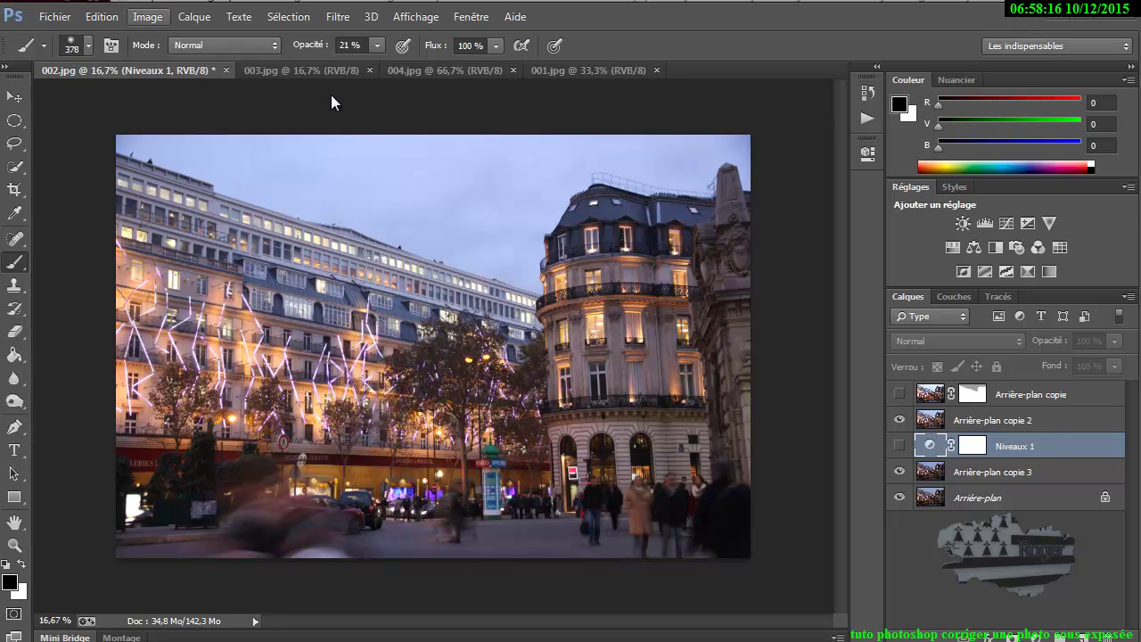
key("alt+i")
key("Down")
key("Down")
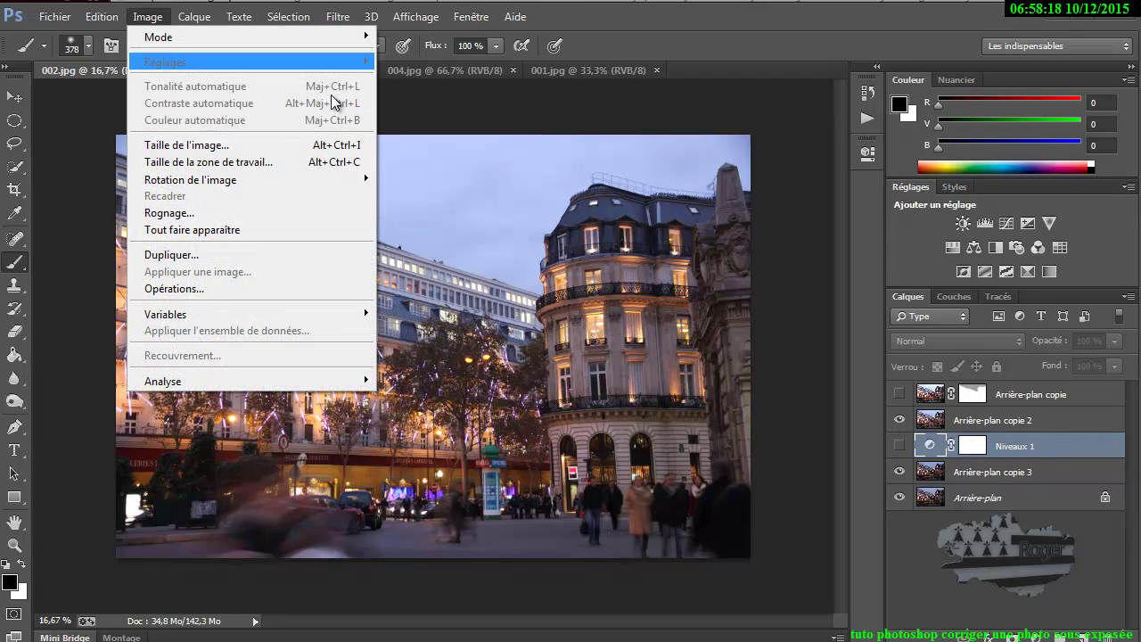
key("Up")
key("Right")
key("Left")
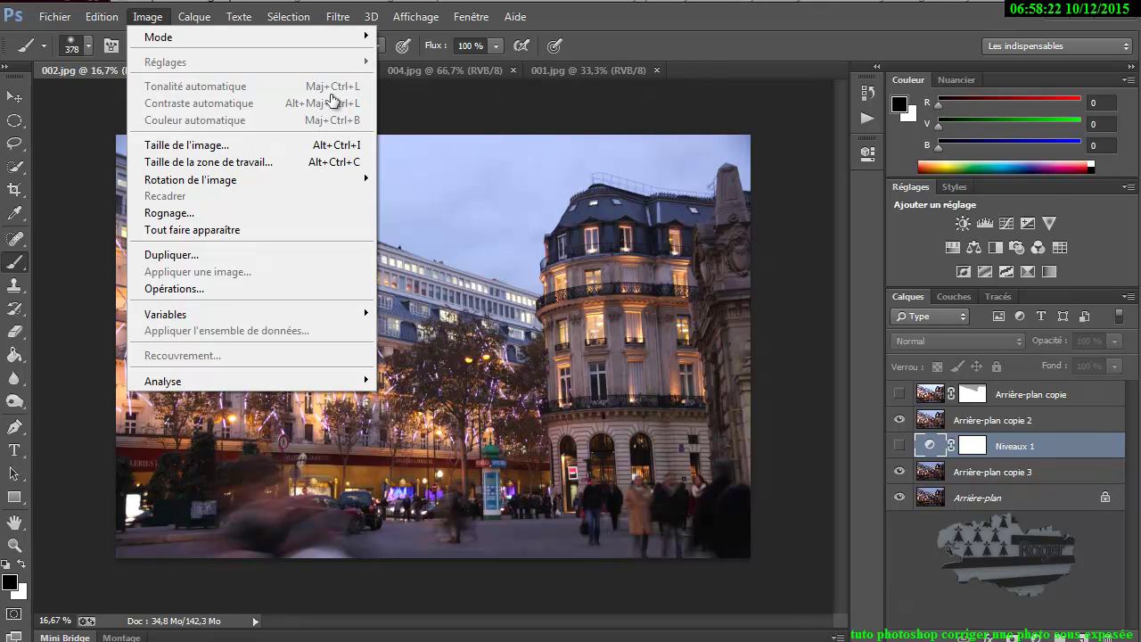
key("Escape")
key("alt+bracketright")
key("Down")
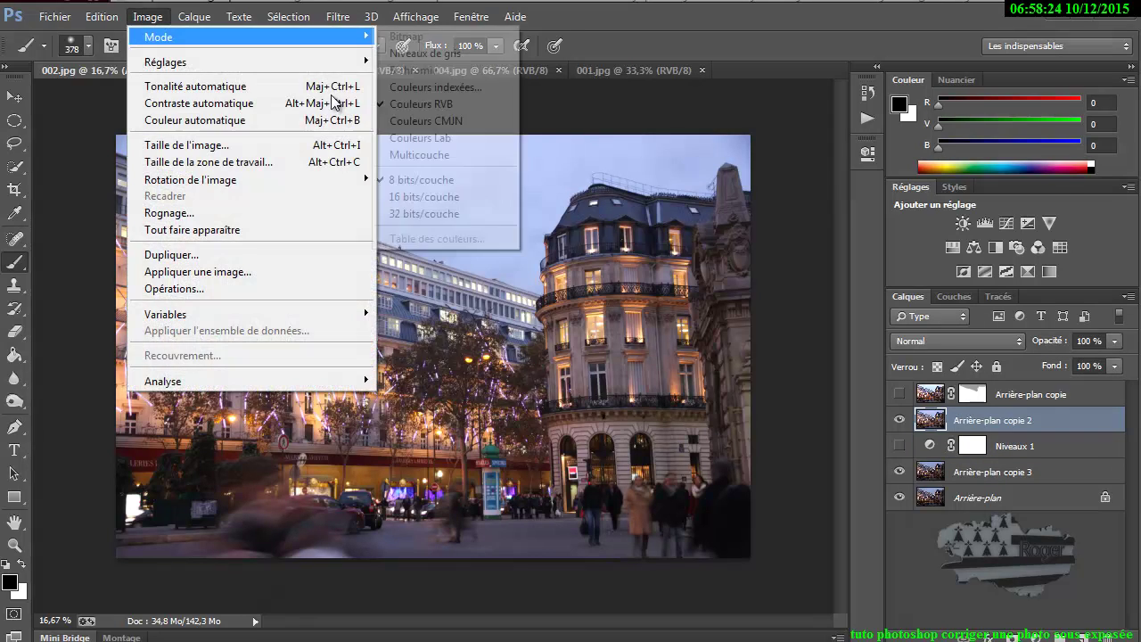
key("Down")
key("Right")
key("Down")
key("Return")
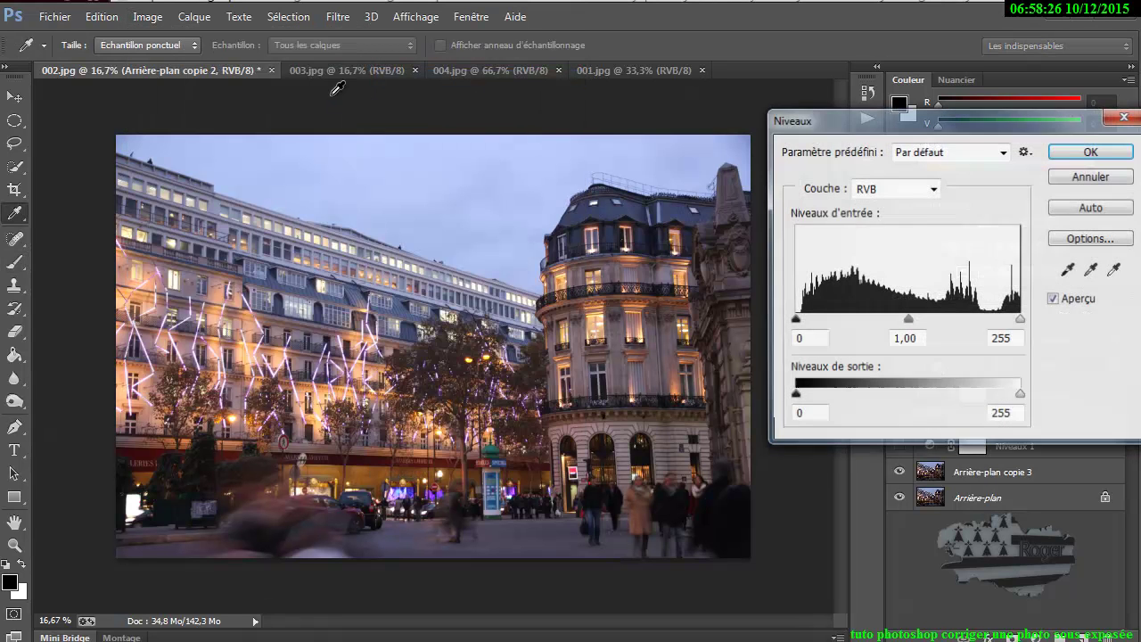
key("p")
key("p")
key("p")
key("p")
key("p")
key("p")
key("p")
key("p")
key("p")
key("p")
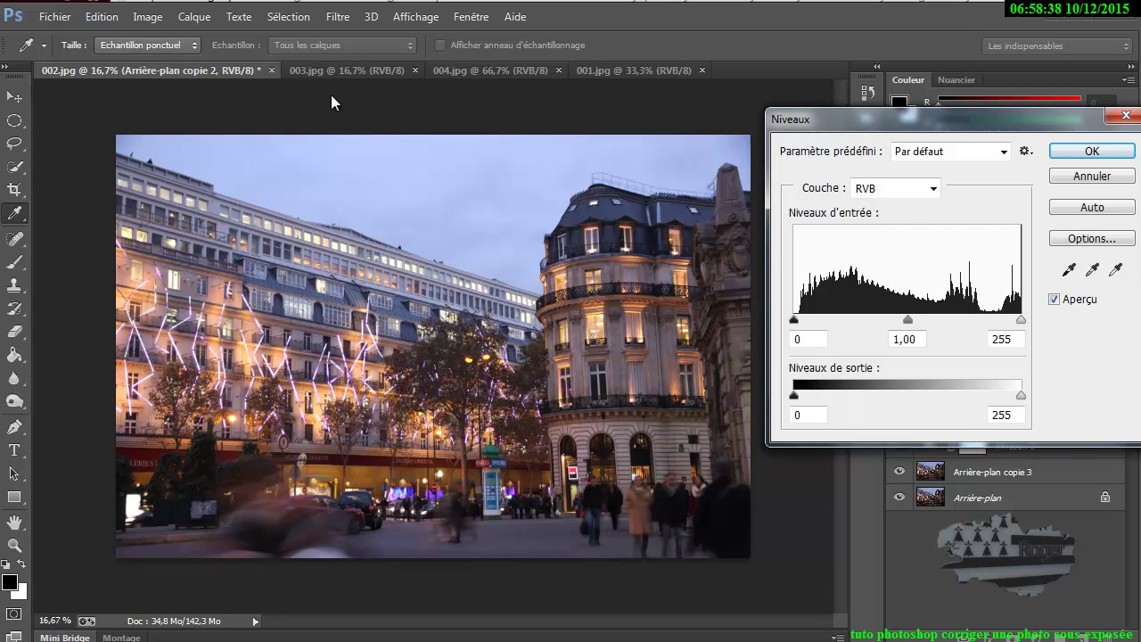
key("alt+p")
key("alt+p")
key("alt+p")
key("alt+p")
key("Return")
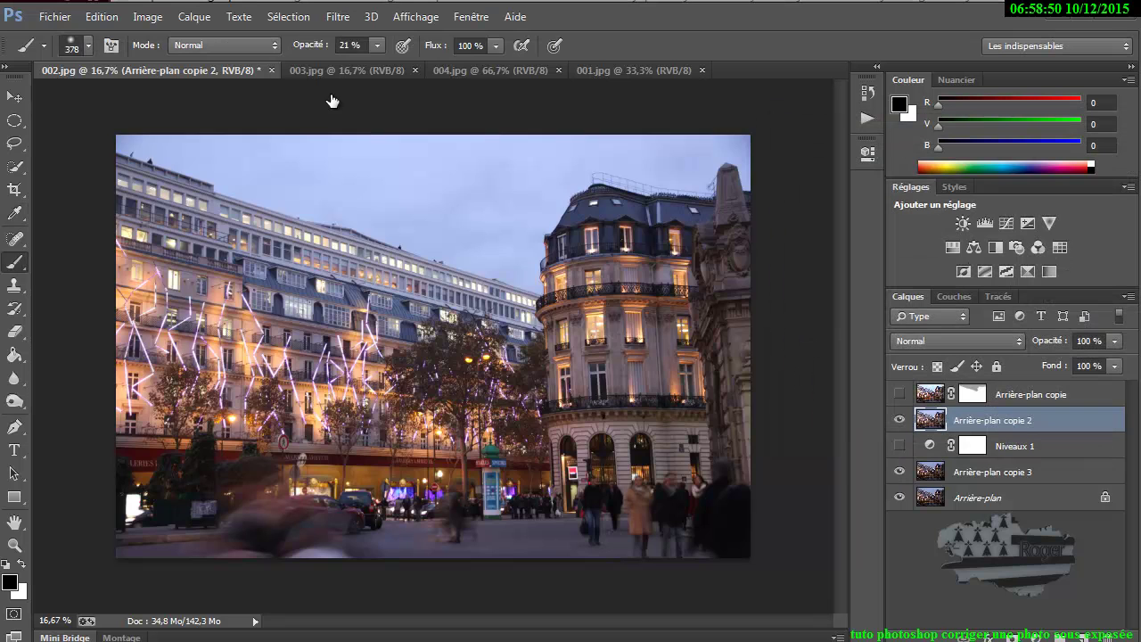
Hide Arrière-plan copie 2, show and select the masked Arrière-plan copie, then switch to 003.jpg
left_click(898, 420)
left_click(898, 393)
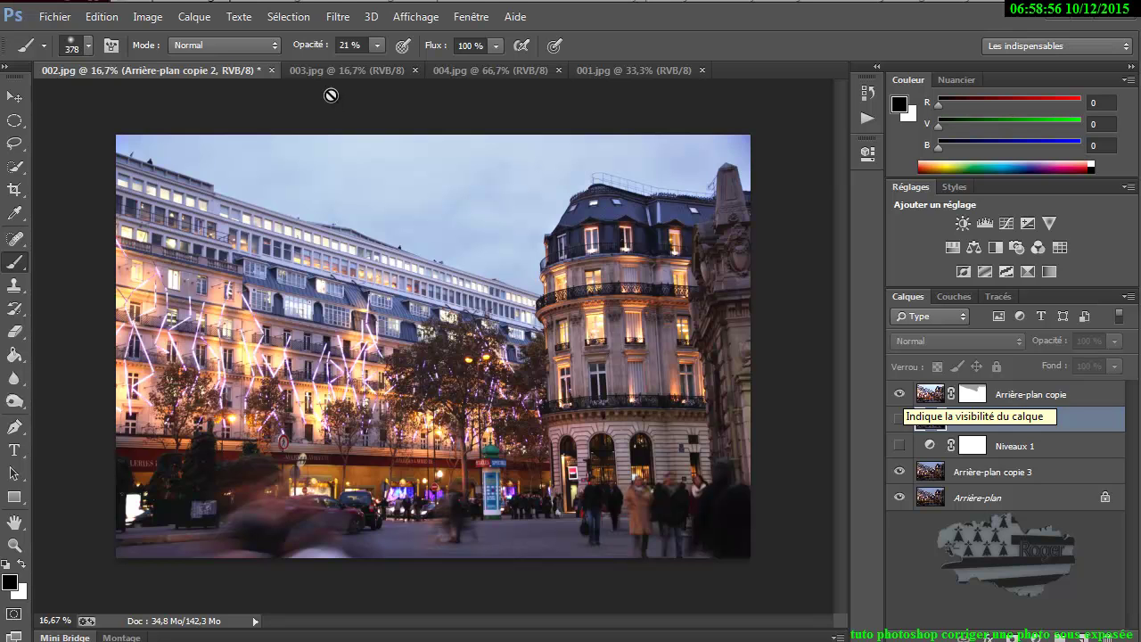
key("alt+i")
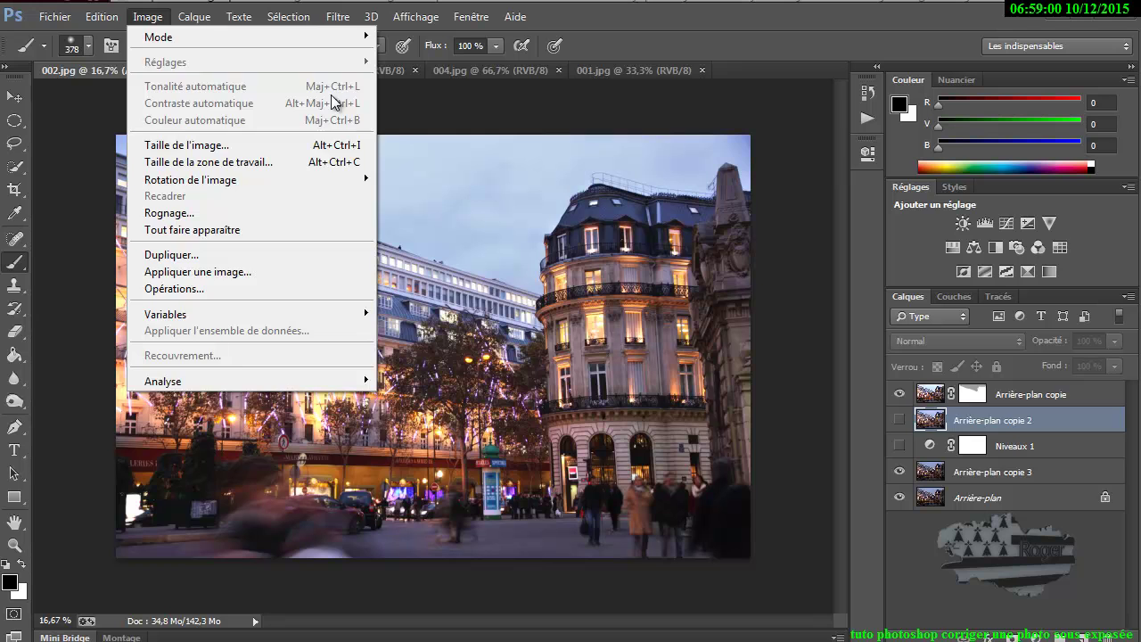
key("Escape")
key("alt+period")
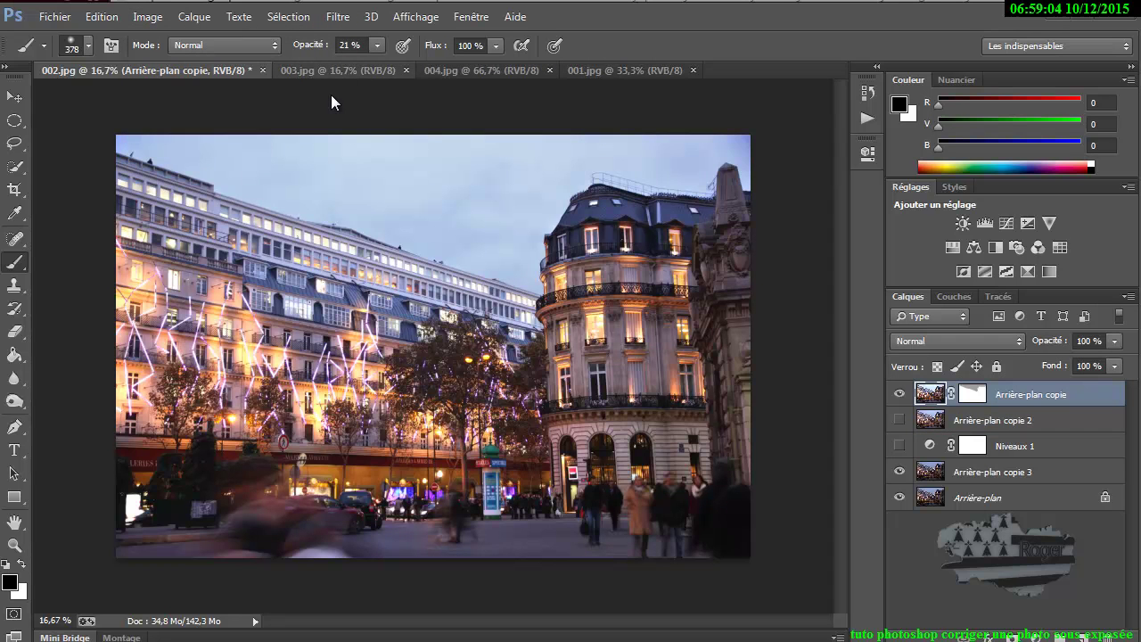
left_click(331, 70)
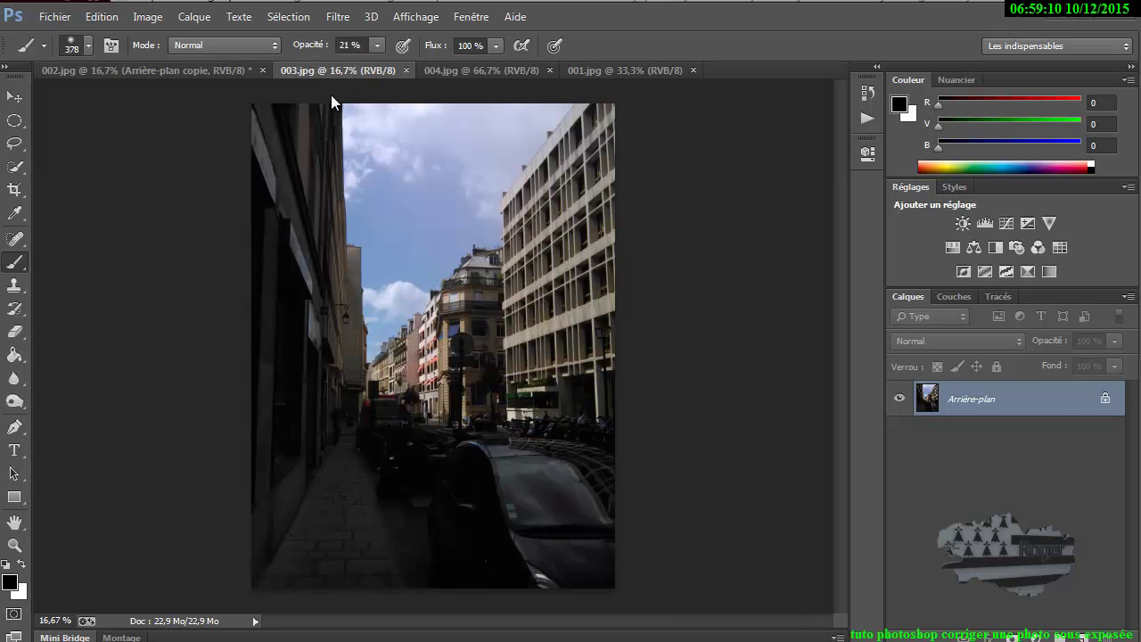
Open Image > Réglages > Exposition and set exposure to +1,16
key("alt+e")
key("Right")
key("Down")
key("Down")
key("Right")
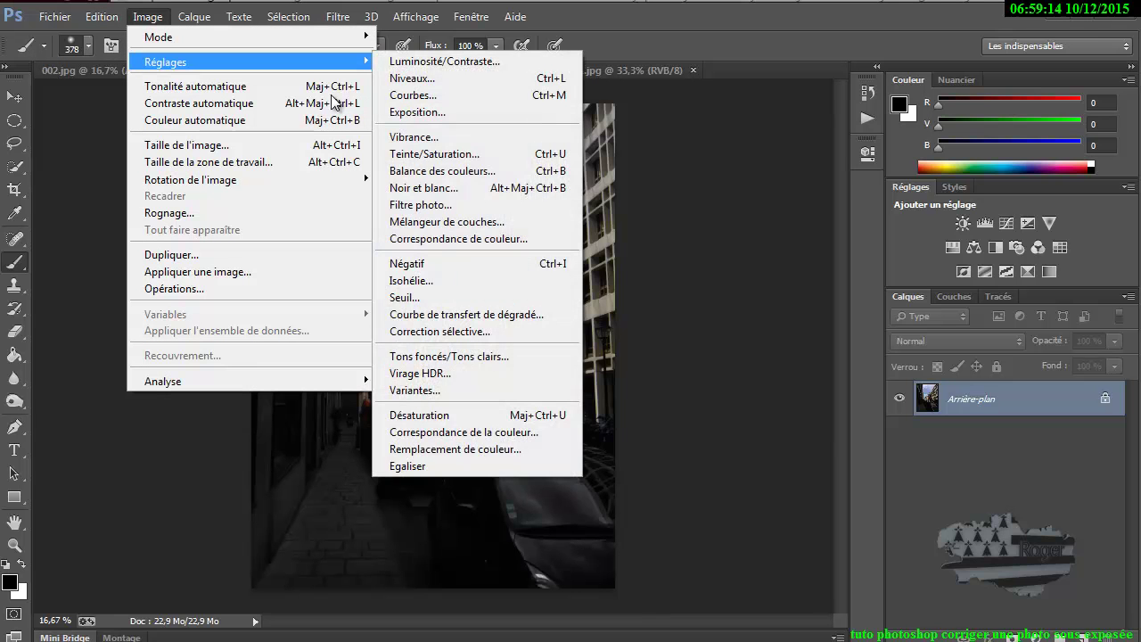
key("Down")
key("Down")
key("Down")
key("Down")
key("Return")
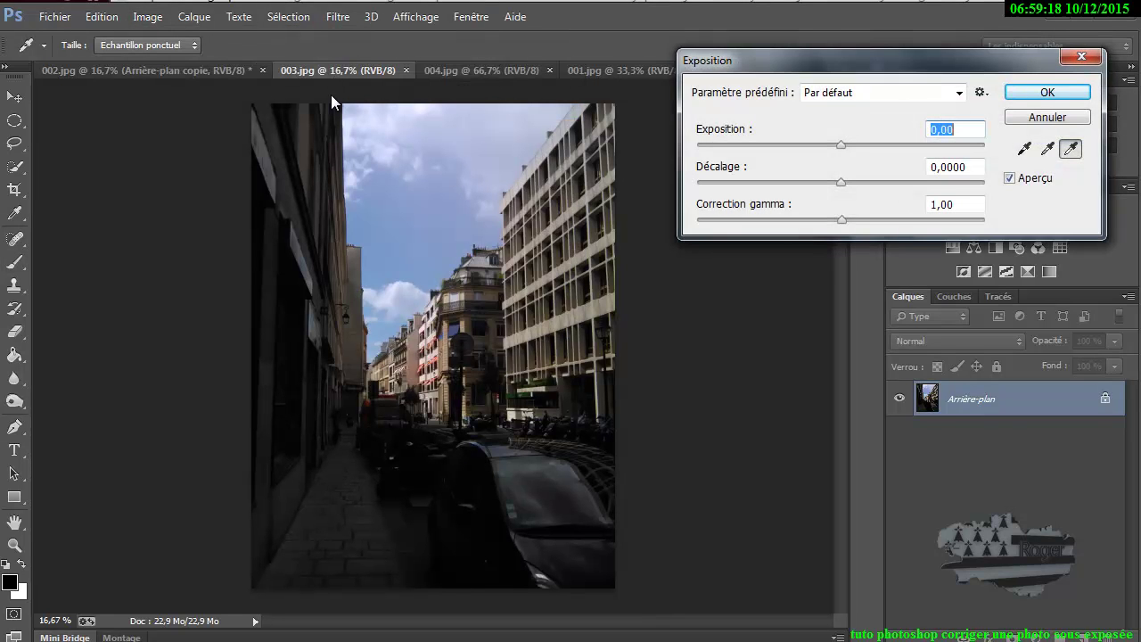
type("0,5")
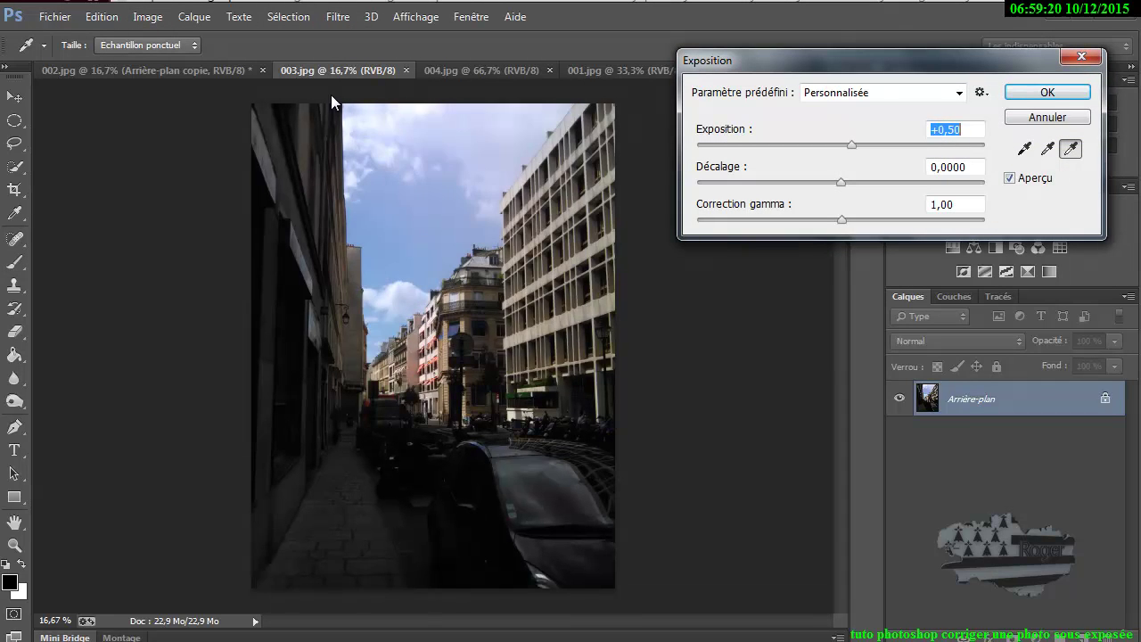
type("0,99")
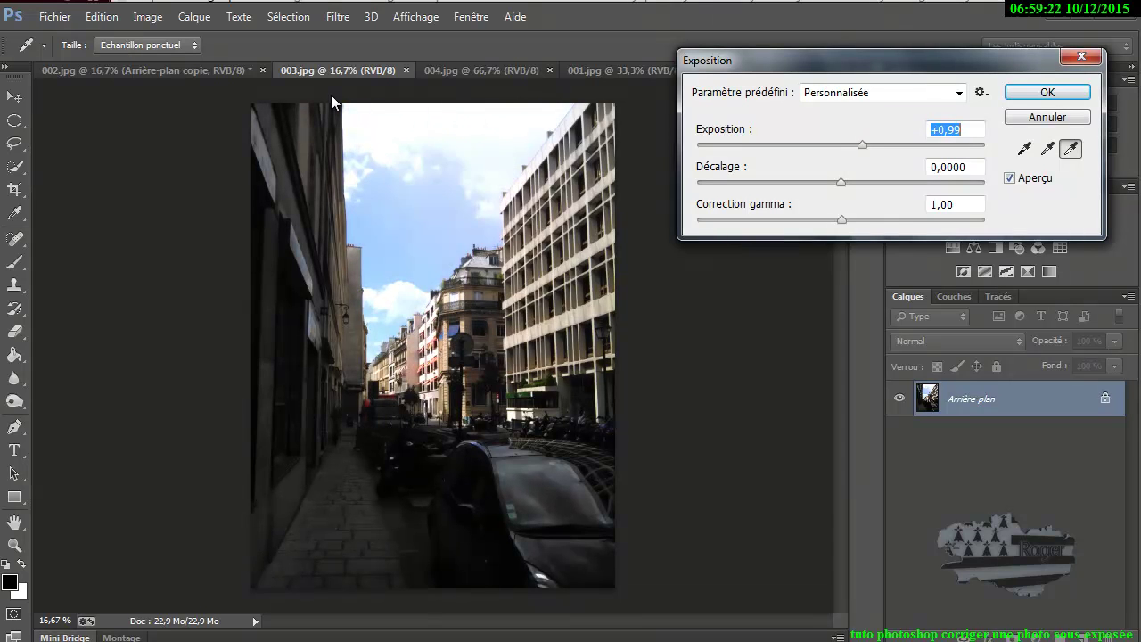
type("1,28")
type("0,75")
type("0,87")
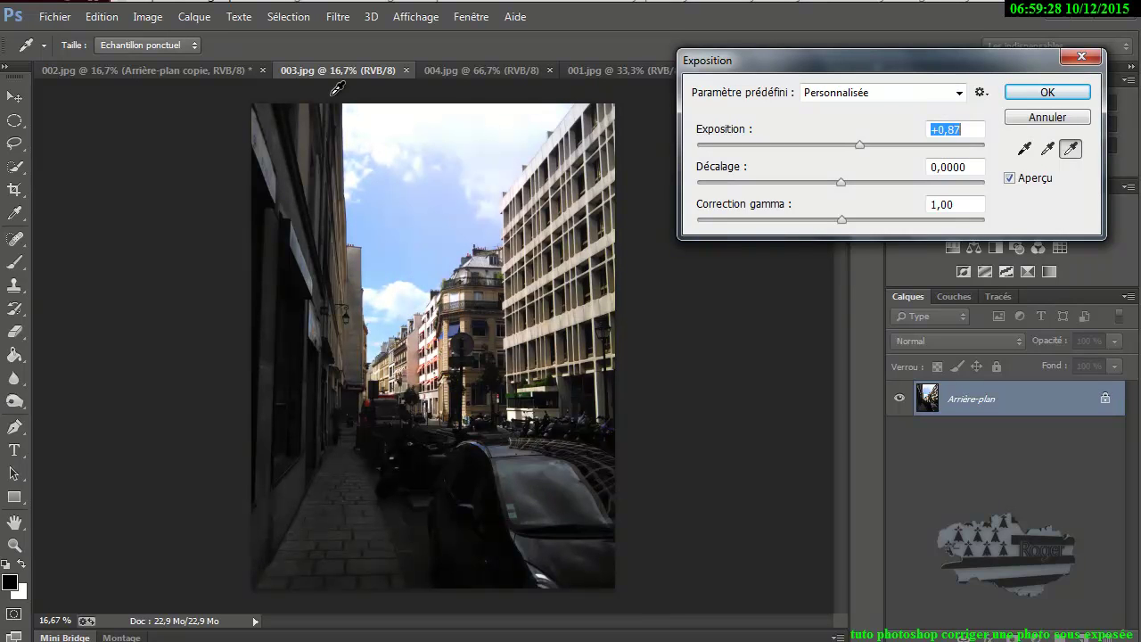
key("Up")
key("Up")
key("Up")
key("shift+Up")
key("shift+Up")
key("Up")
key("Up")
key("Up")
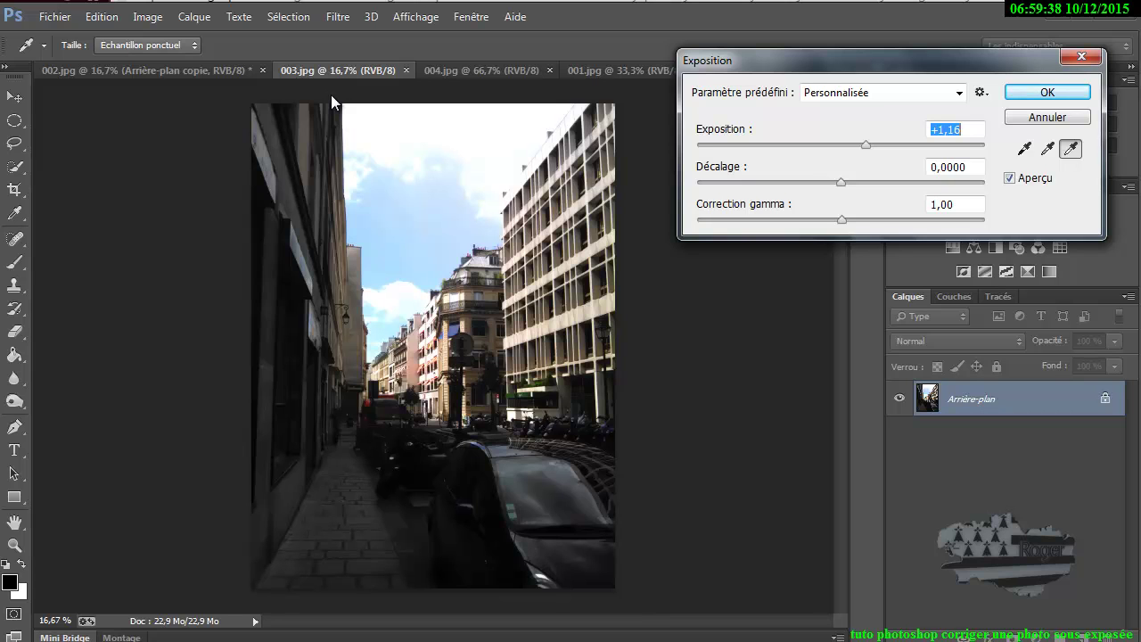
Adjust Correction gamma to 1,14 and apply the exposure correction
key("Tab")
key("Tab")
key("Down")
key("Down")
key("Down")
key("Down")
key("Down")
key("Down")
key("Down")
key("Down")
key("Down")
key("Up")
key("Up")
key("Up")
key("Up")
key("Up")
key("Up")
key("Up")
key("Up")
key("Up")
key("Up")
key("Up")
key("Up")
key("Up")
key("Up")
key("Up")
key("Up")
key("Up")
key("Up")
key("Up")
key("Up")
key("Up")
key("Down")
key("Down")
key("Down")
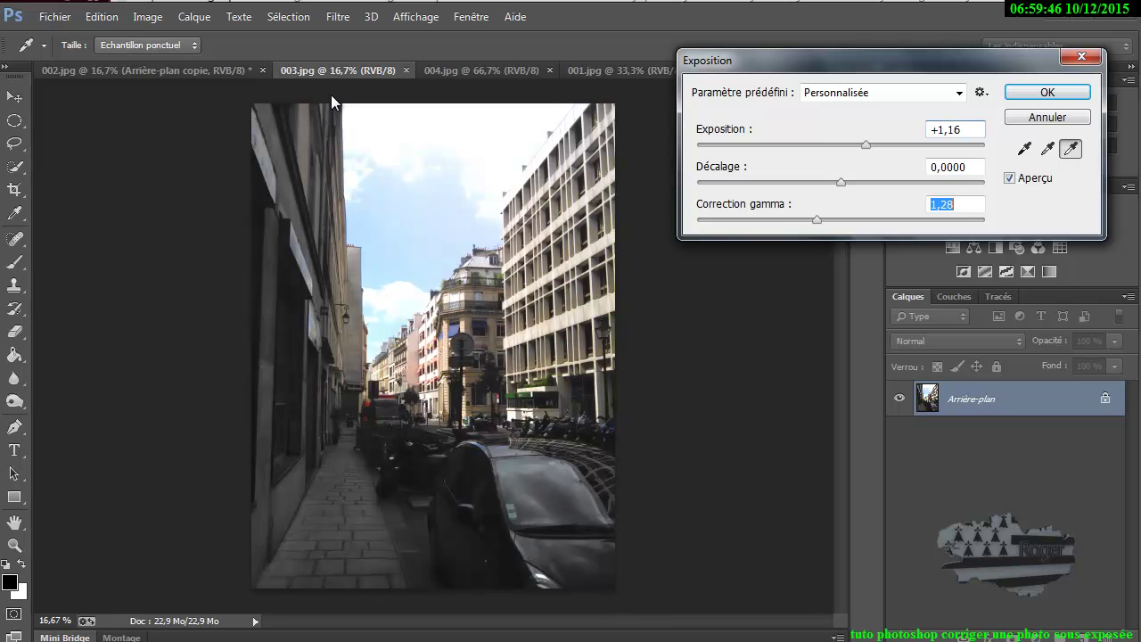
key("Down")
key("Down")
key("Down")
key("Down")
key("Down")
key("Down")
key("Down")
key("Down")
key("Down")
key("Down")
key("Down")
key("Down")
key("Down")
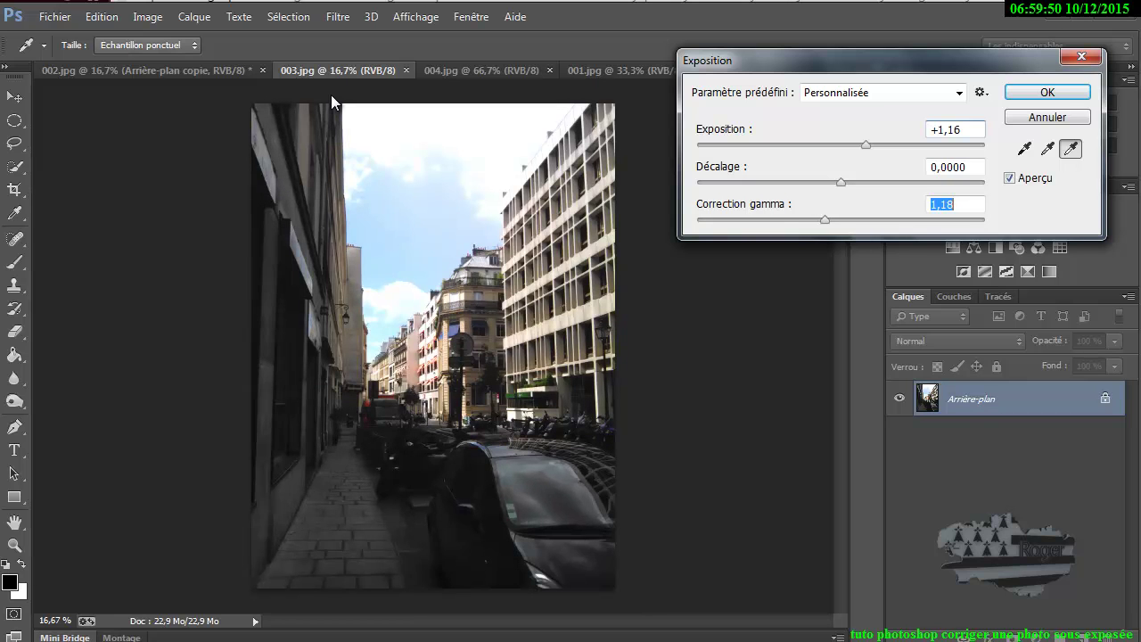
key("Down")
key("Up")
key("Up")
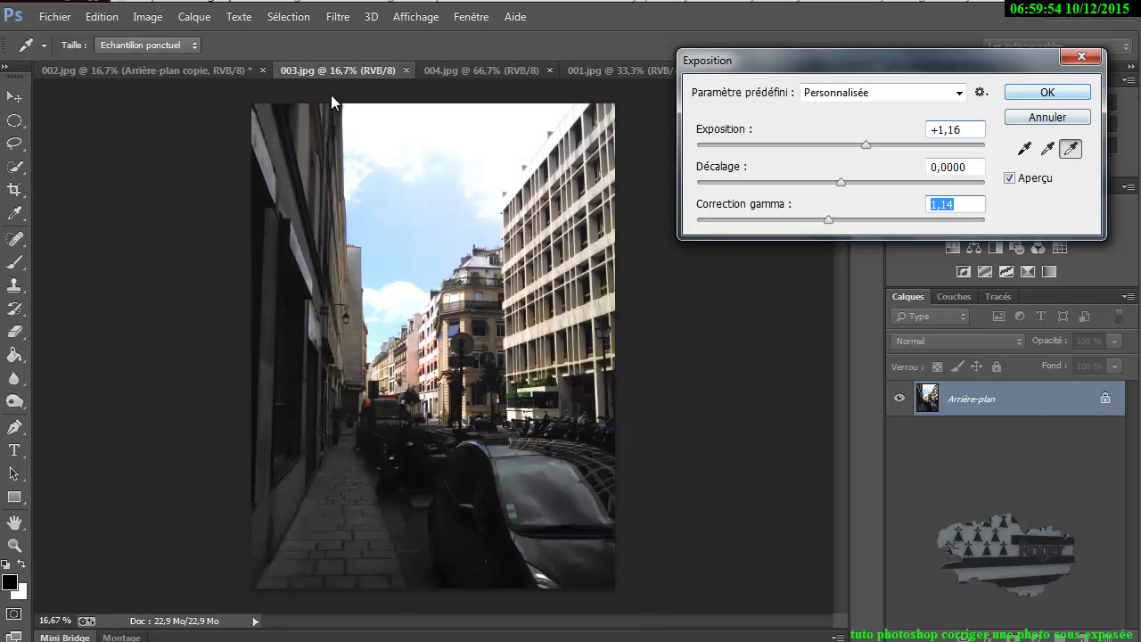
key("Return")
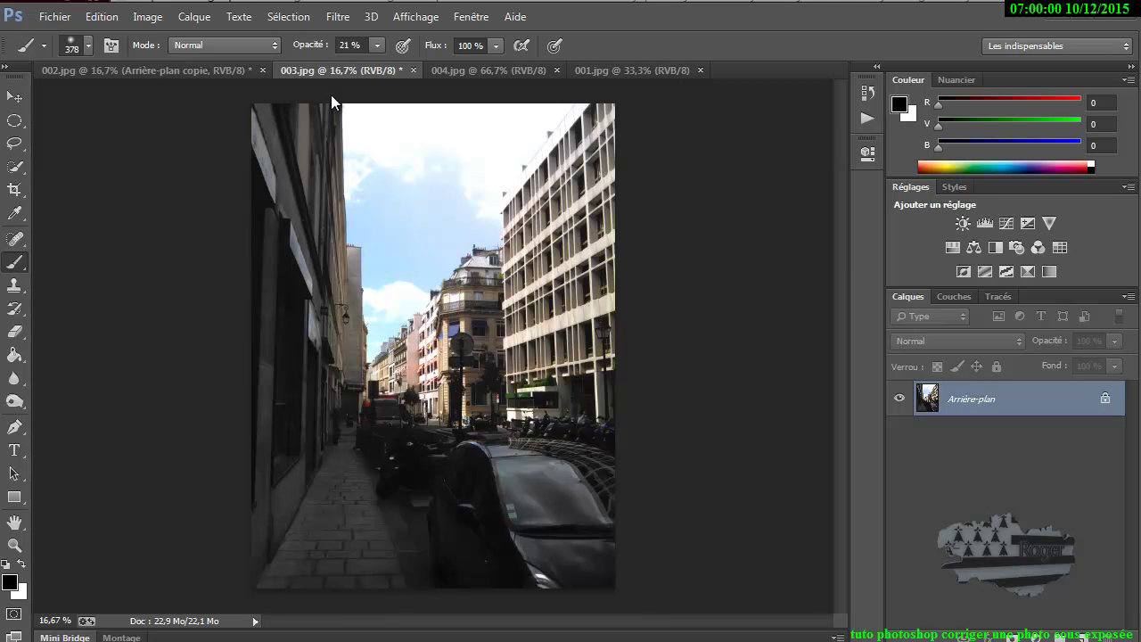
Undo the exposure, duplicate the background, and add a Levels layer (white 200, gamma 1,55)
key("ctrl+z")
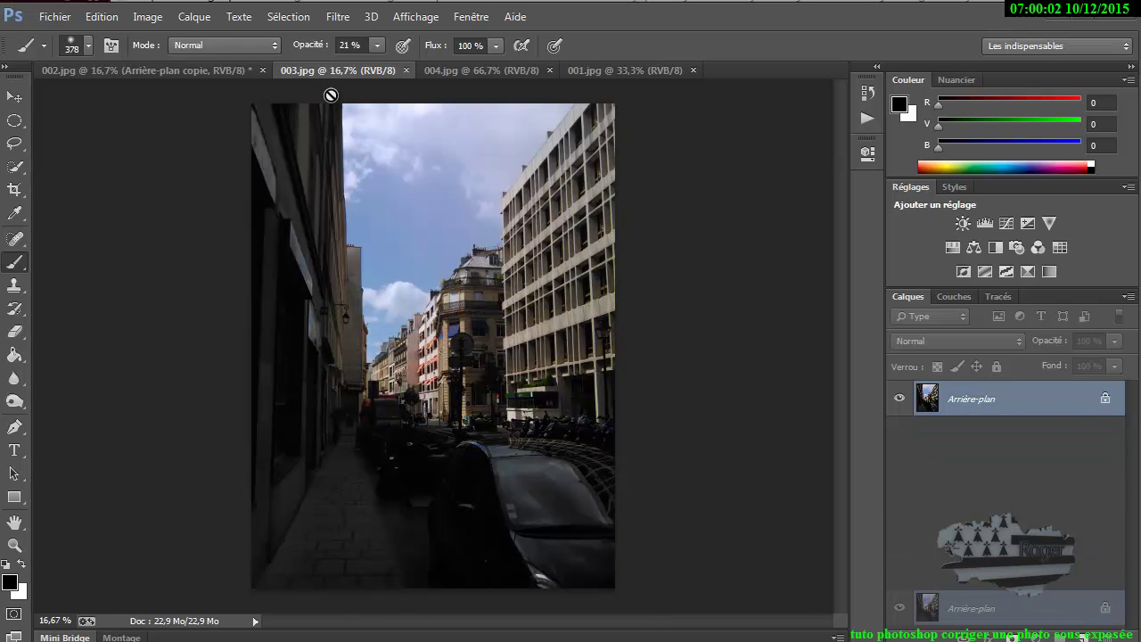
key("ctrl+j")
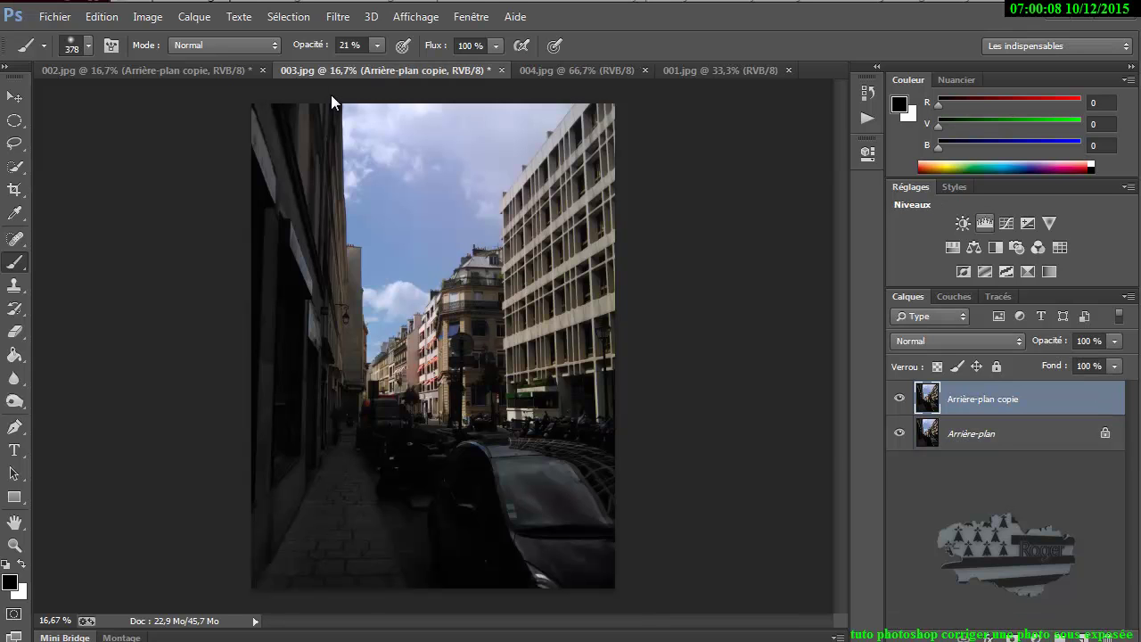
left_click(984, 223)
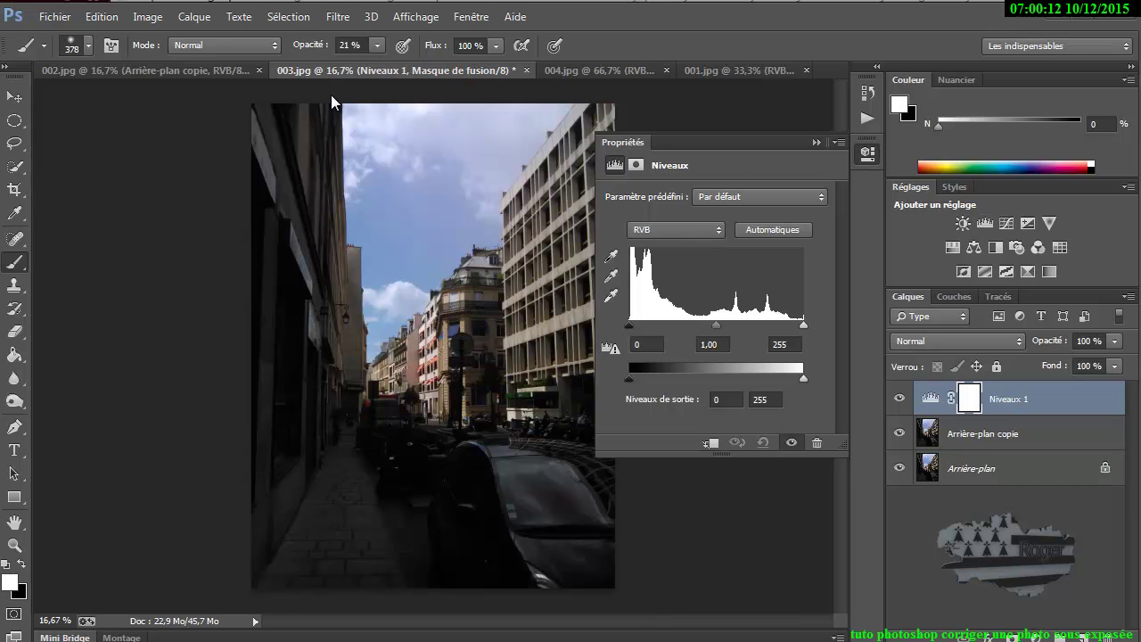
left_click_drag(804, 325, 767, 324)
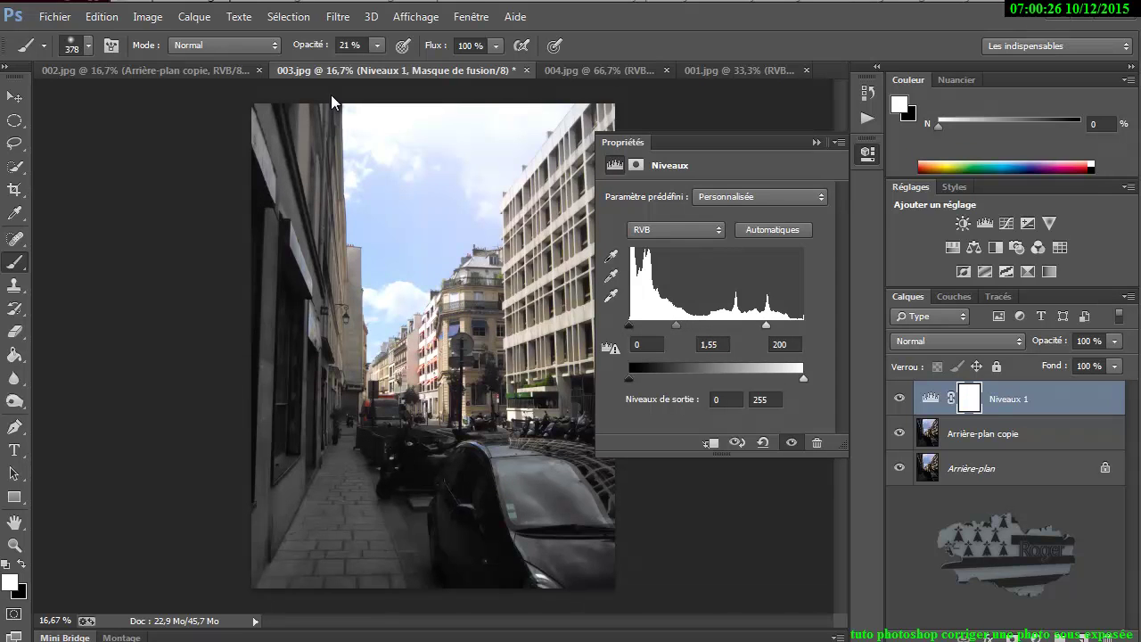
left_click(331, 95)
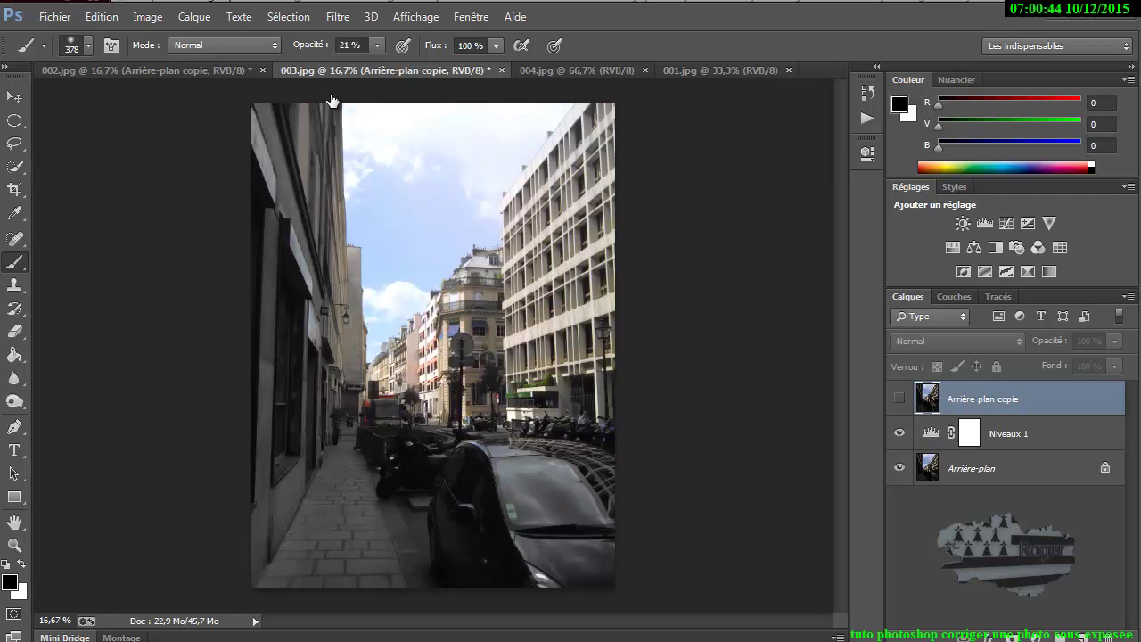
Target the Niveaux 1 mask, compare Levels off and on, and set a black brush at 33% opacity
key("alt+bracketleft")
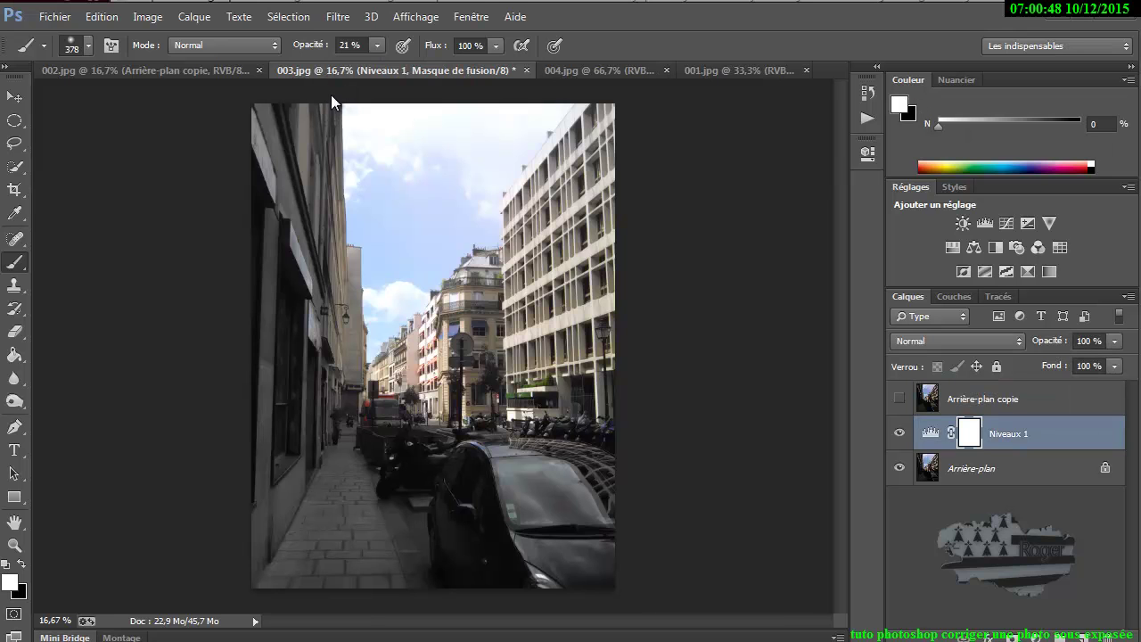
key("ctrl+comma")
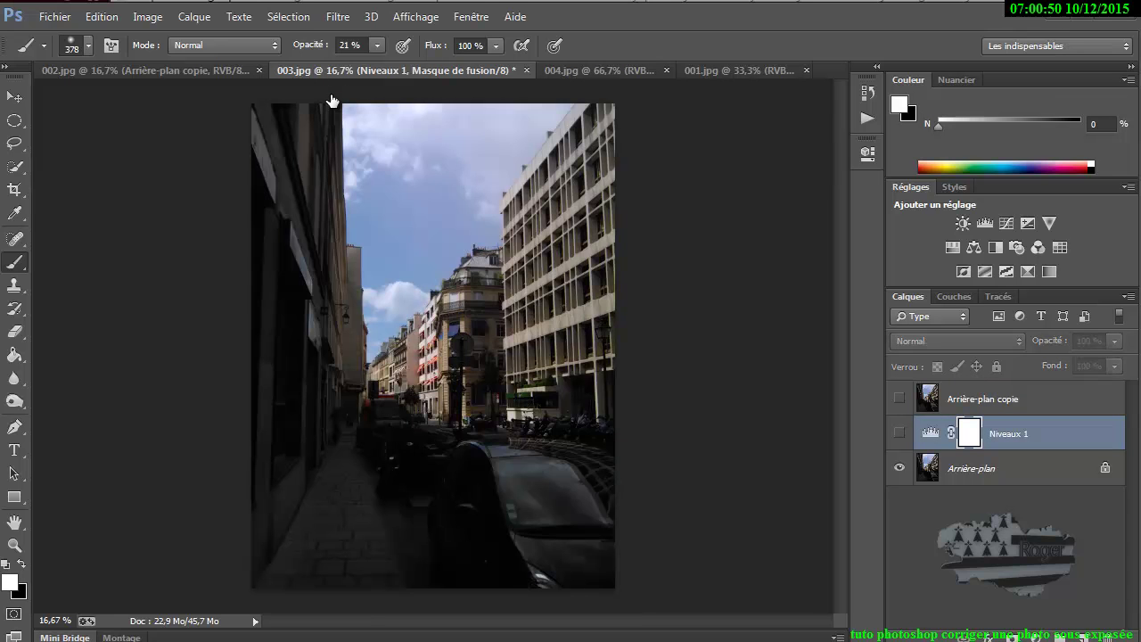
key("ctrl+comma")
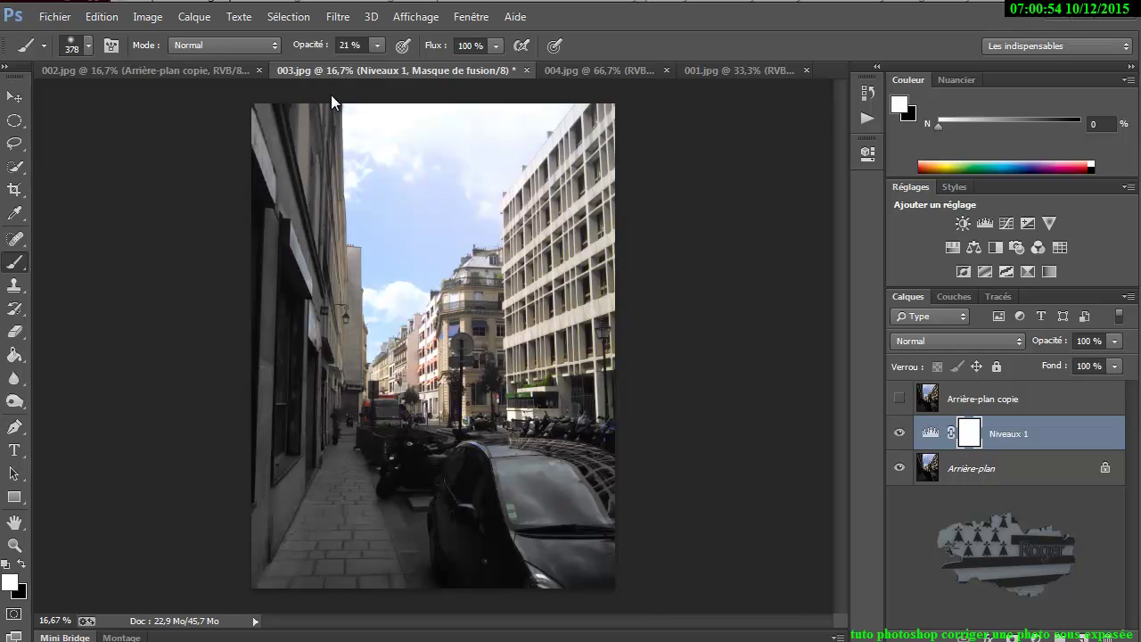
key("z")
key("b")
key("x")
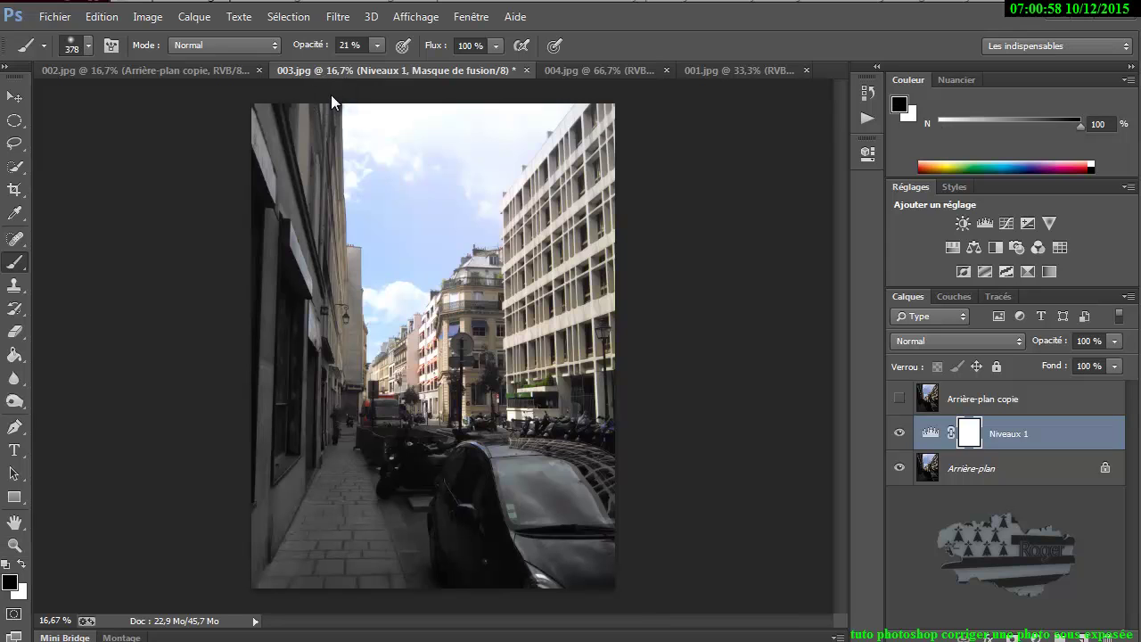
key("Up")
key("Up")
key("Up")
key("Up")
key("Up")
key("Up")
key("Up")
key("Up")
key("Up")
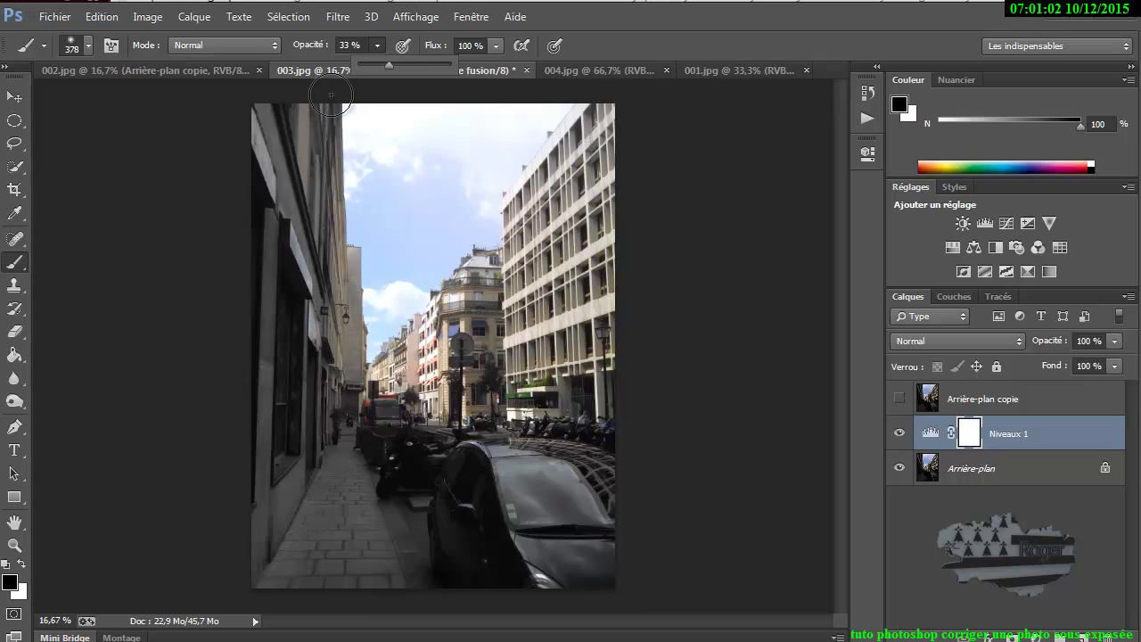
Paint black over the sky on the Niveaux 1 mask to tone down its brightening
mouse_move(356, 117)
left_mouse_down()
mouse_move(381, 269)
mouse_move(398, 187)
left_mouse_up()
mouse_move(366, 338)
left_mouse_down()
mouse_move(495, 196)
mouse_move(535, 124)
mouse_move(472, 161)
mouse_move(495, 112)
mouse_move(383, 116)
mouse_move(432, 138)
mouse_move(421, 227)
left_mouse_up()
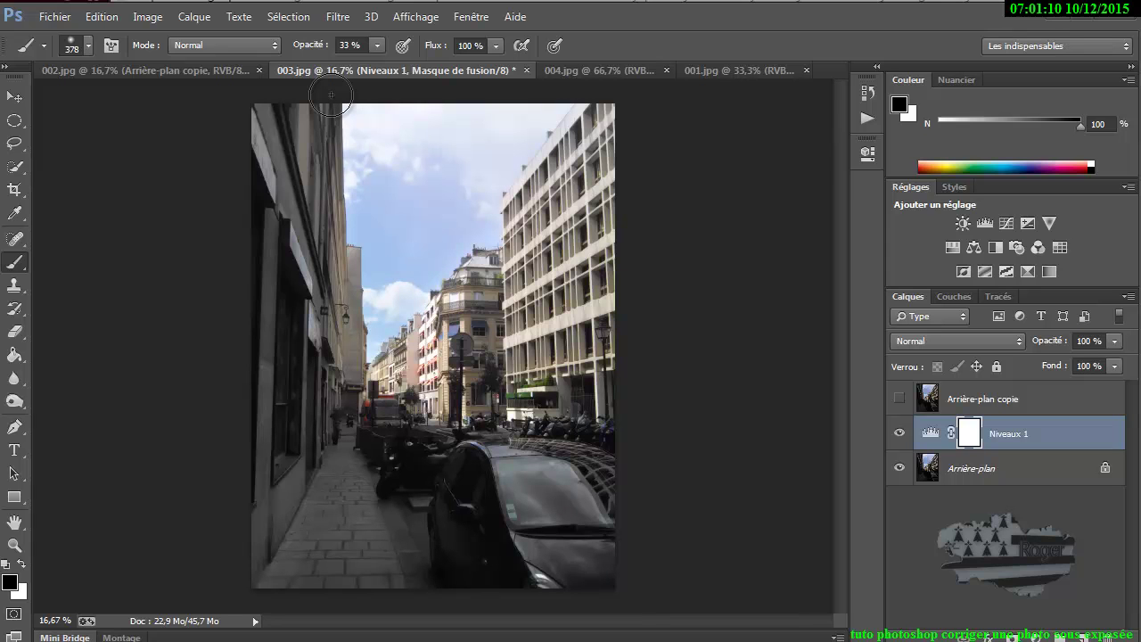
left_click_drag(445, 277, 477, 252)
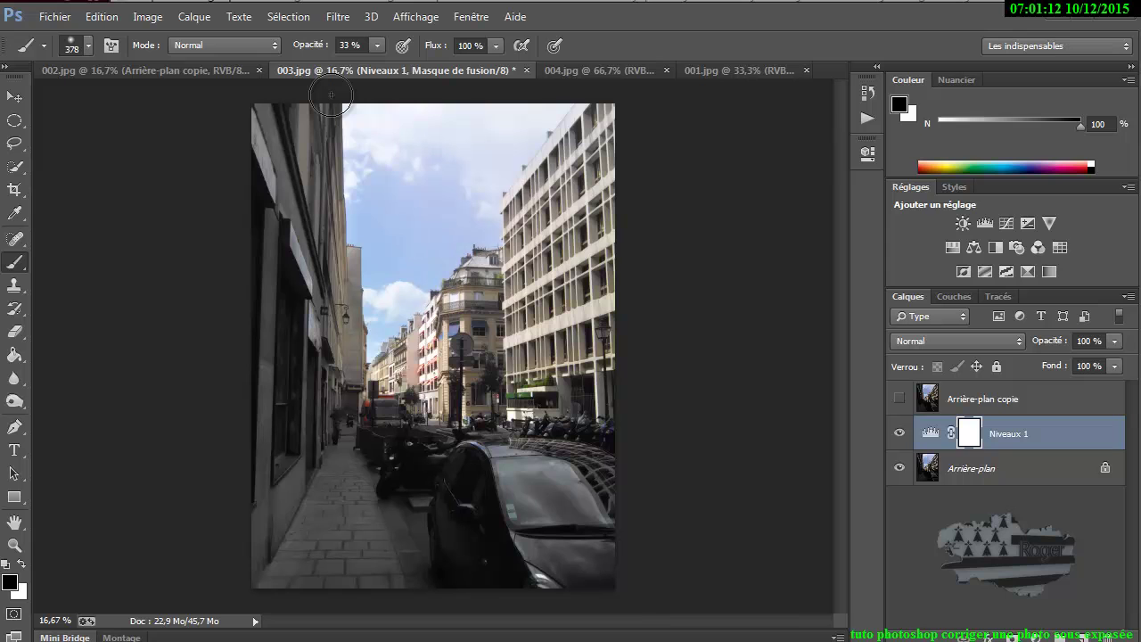
left_click(418, 330)
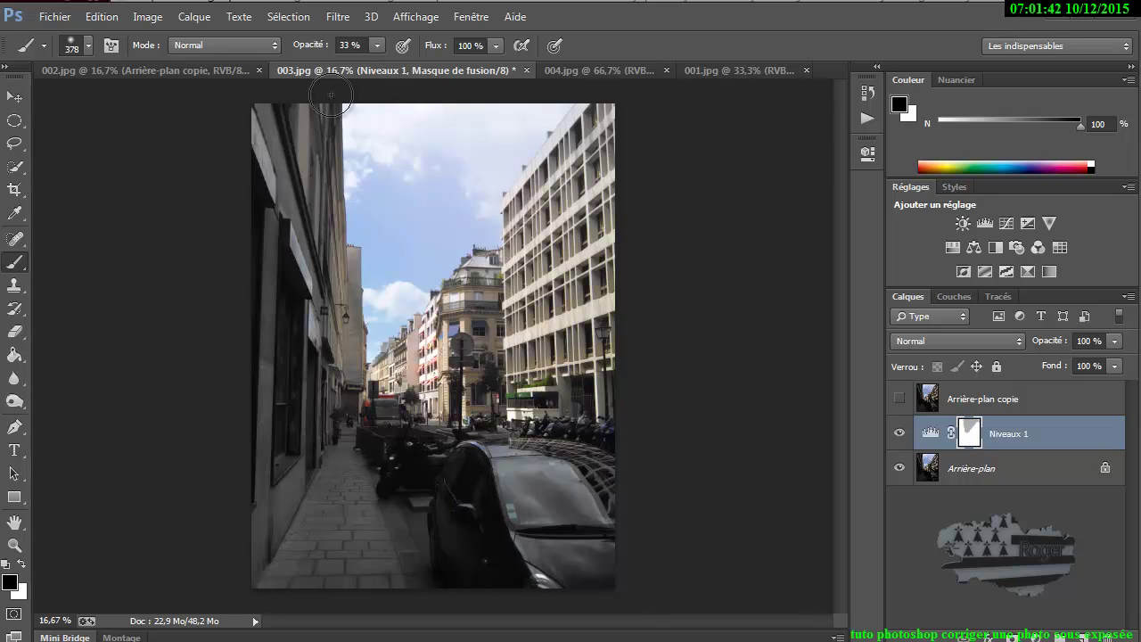
Select the Arrière-plan copie layer so it shows on top again
key("alt+bracketright")
key("alt+i")
key("Down")
key("Down")
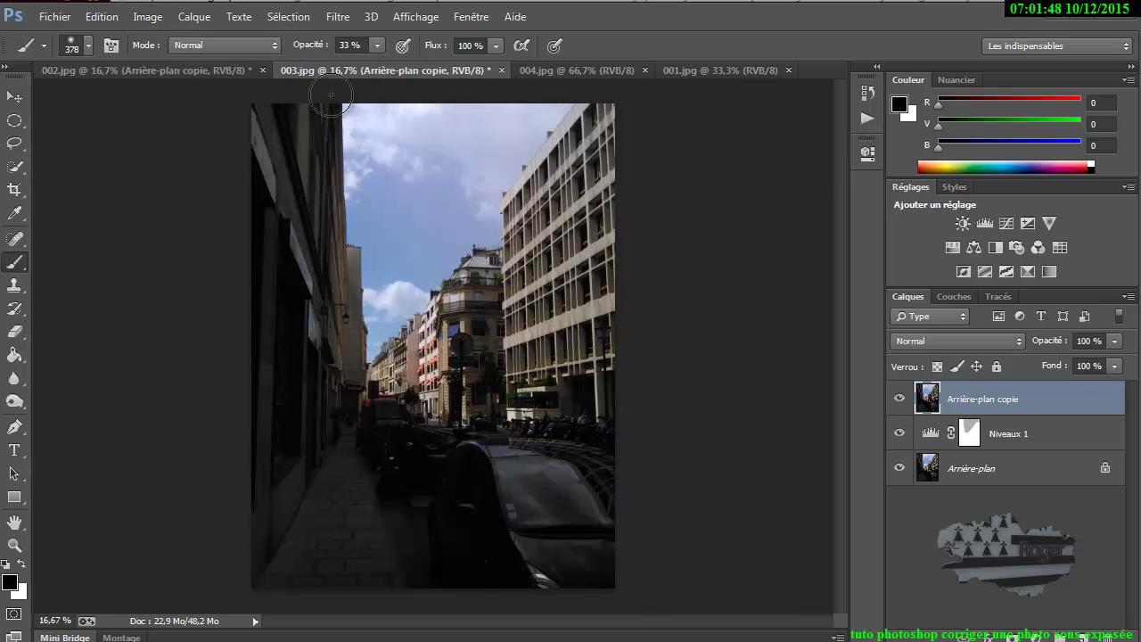
Browse the Image > Réglages list without applying anything, then switch to 004.jpg
key("Down")
key("Down")
key("Down")
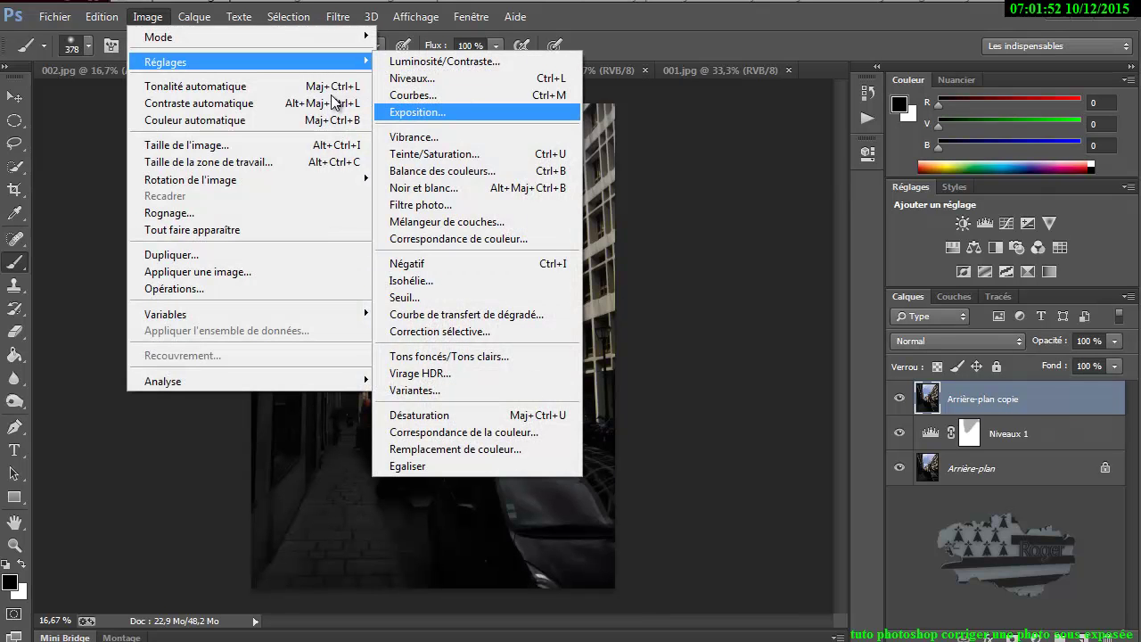
key("Up")
key("Down")
key("Escape")
key("Escape")
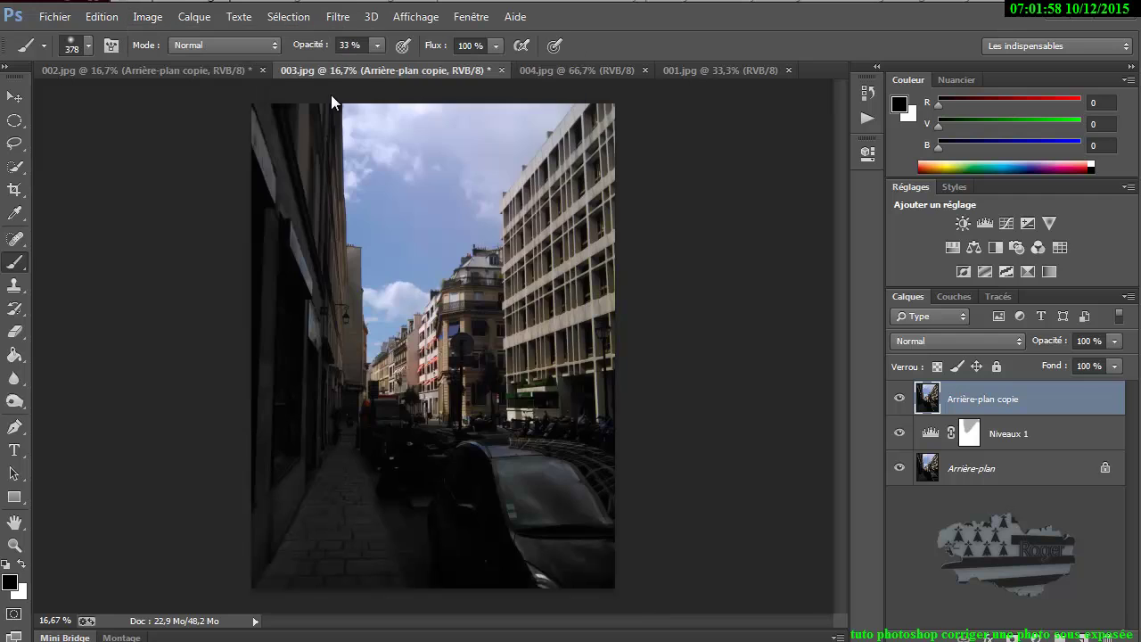
key("ctrl+Tab")
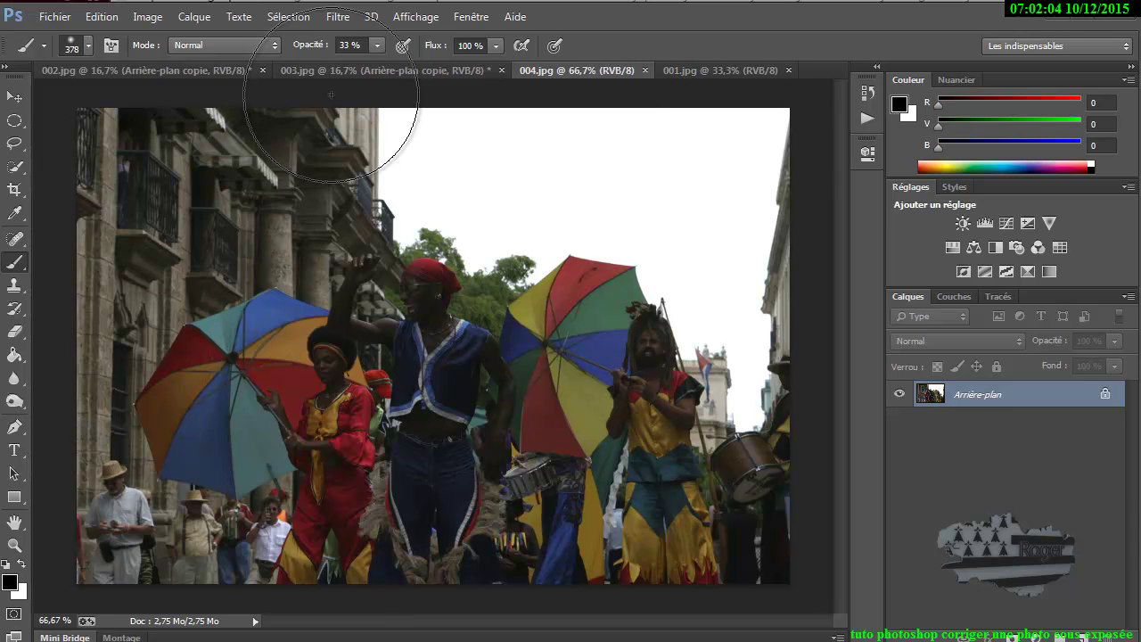
Duplicate the carnival photo's background and brighten the copy with an Exposition correction
left_click(147, 16)
mouse_move(165, 61)
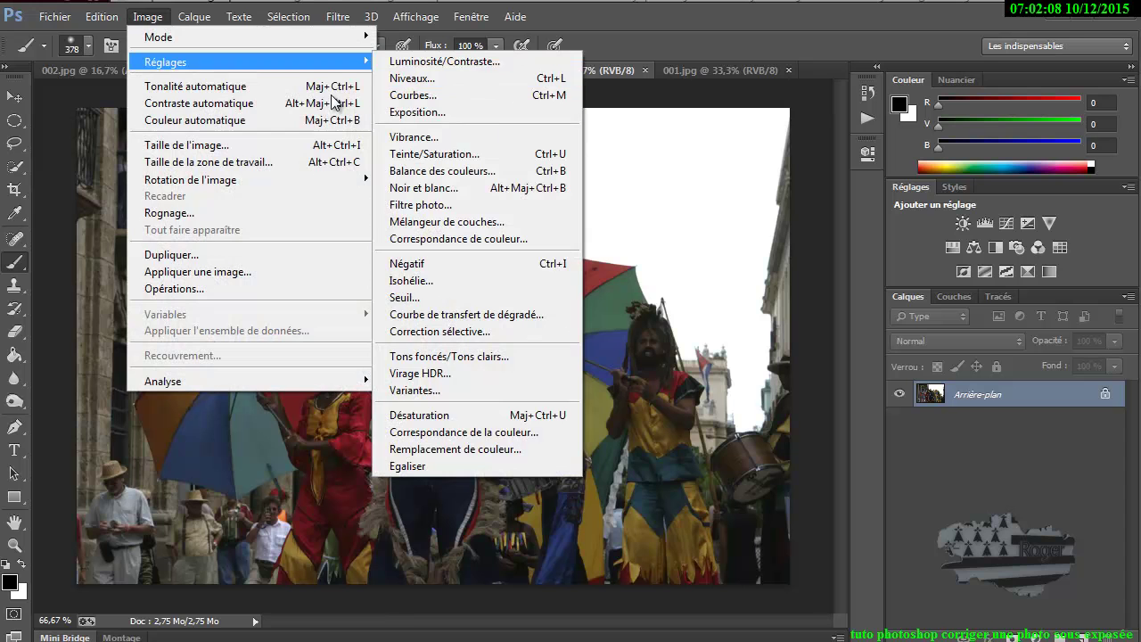
key("Escape")
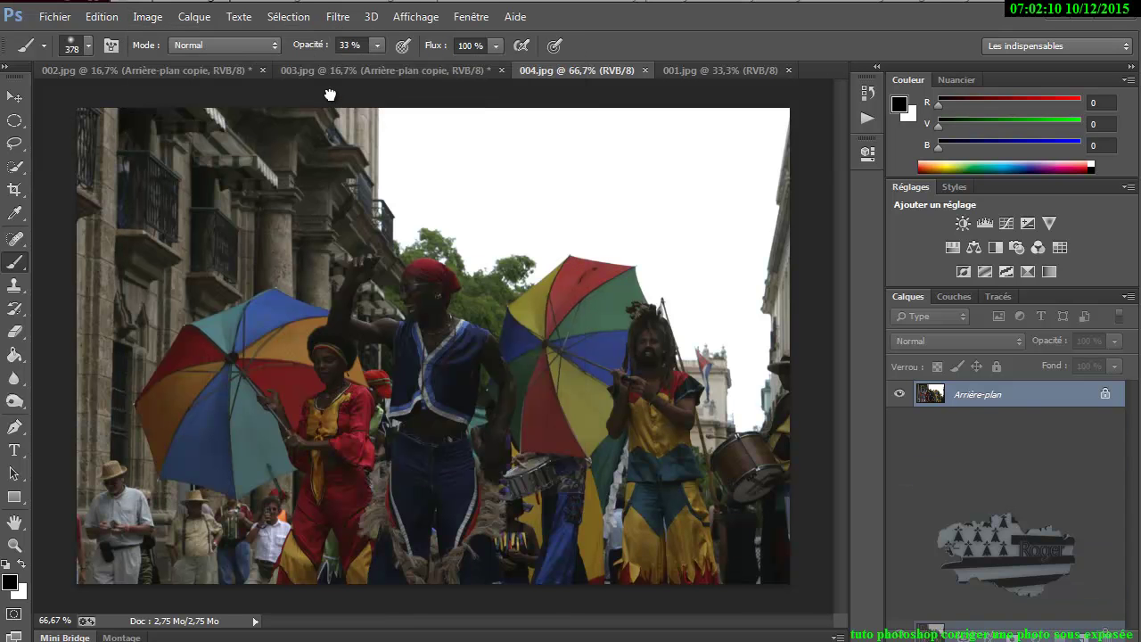
key("ctrl+j")
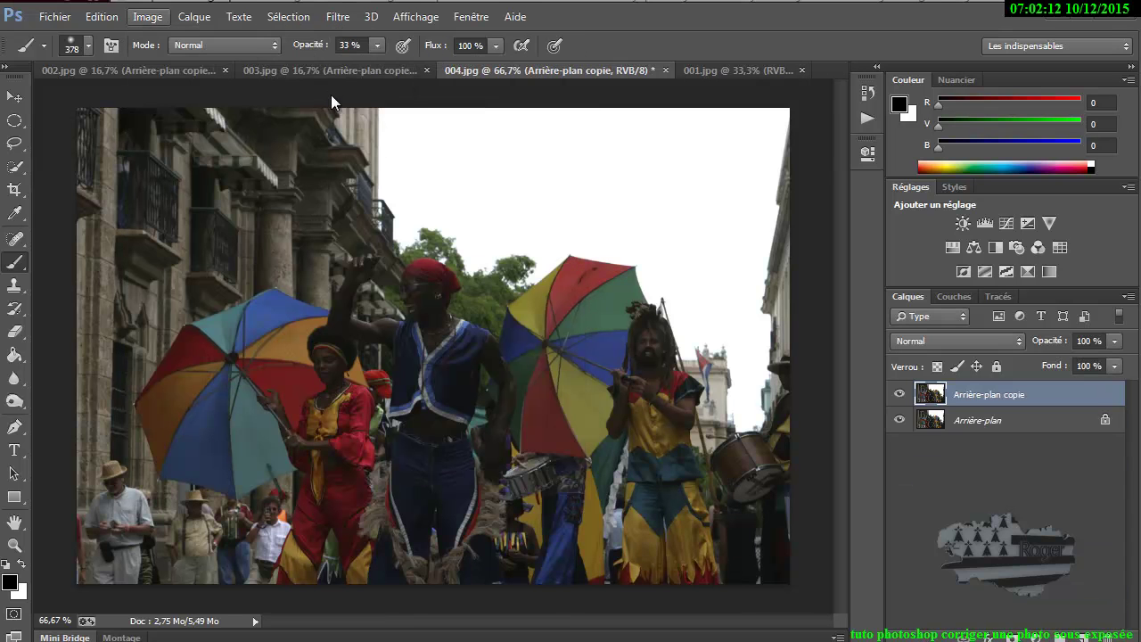
key("alt+i")
key("Right")
key("Down")
key("Down")
key("Down")
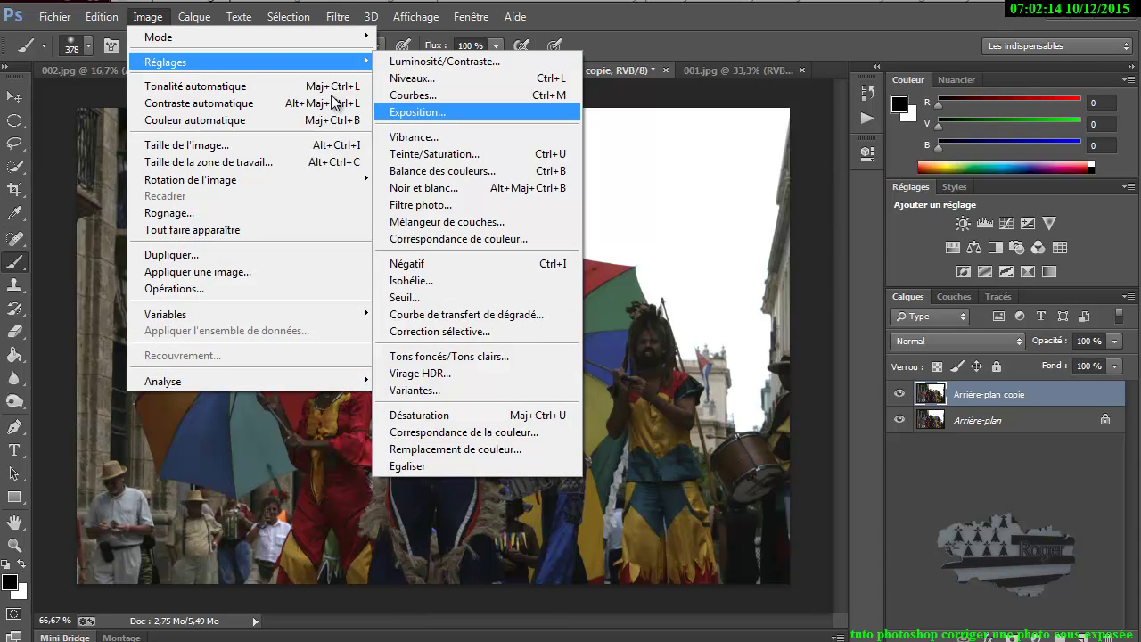
key("Return")
type("0,54")
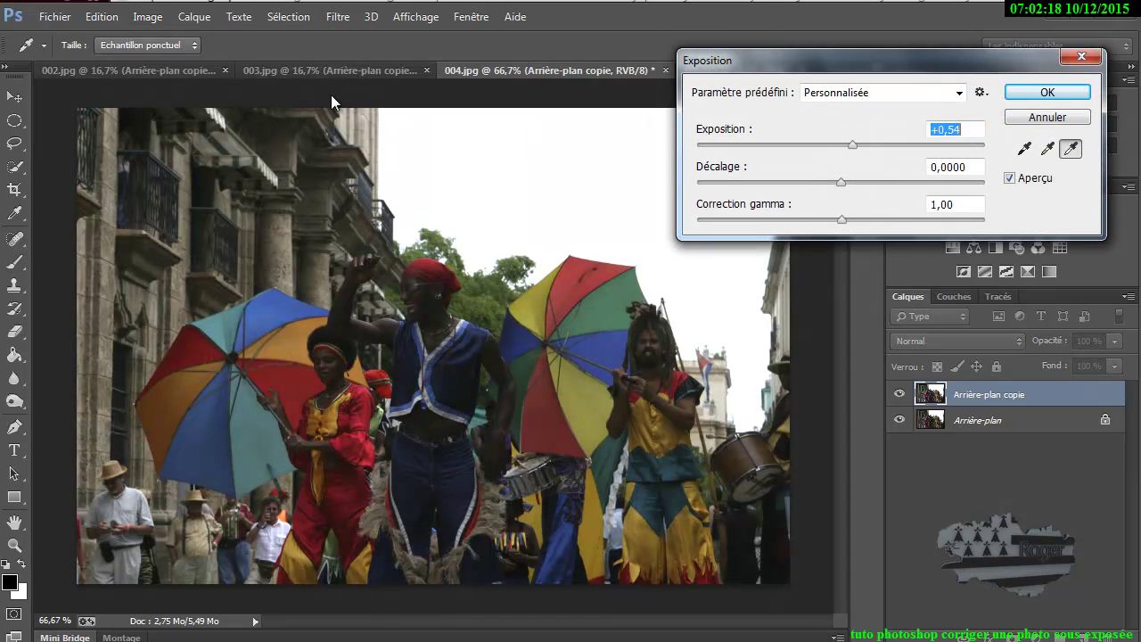
key("Up")
key("Up")
key("Up")
key("Up")
key("Up")
key("Up")
key("Up")
key("Up")
key("Up")
key("Up")
key("Up")
key("Up")
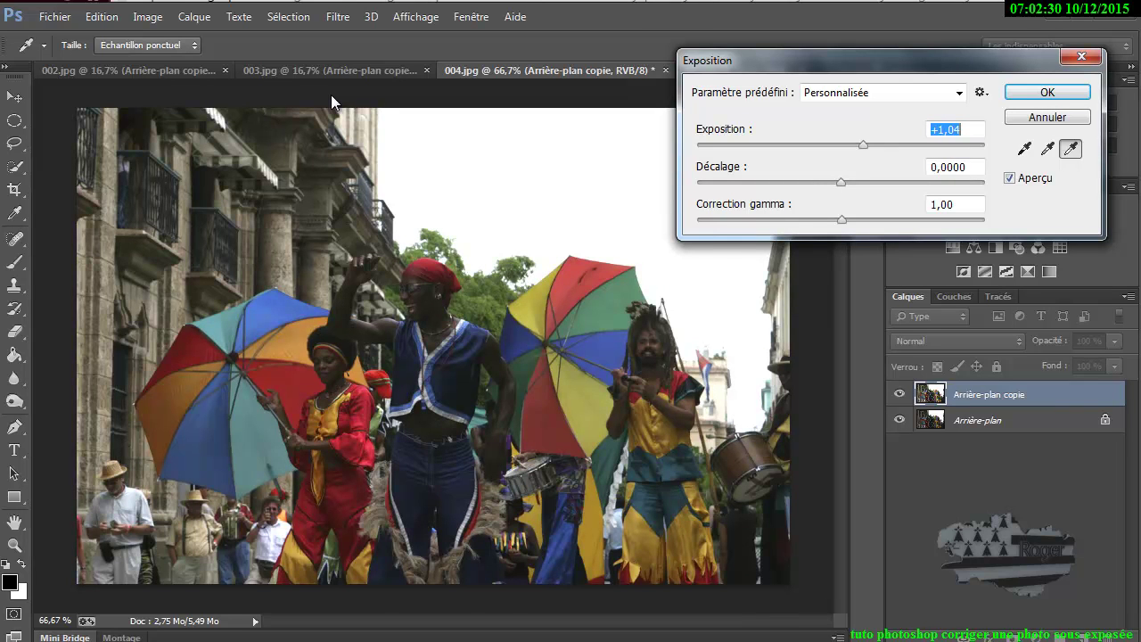
key("alt+p")
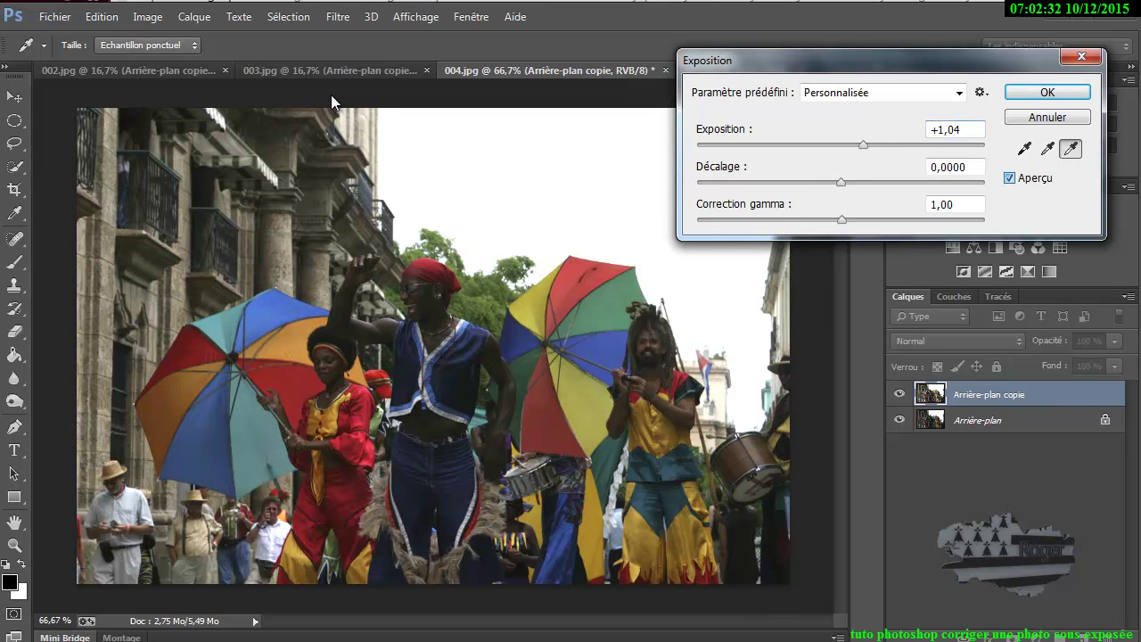
key("alt+p")
key("Return")
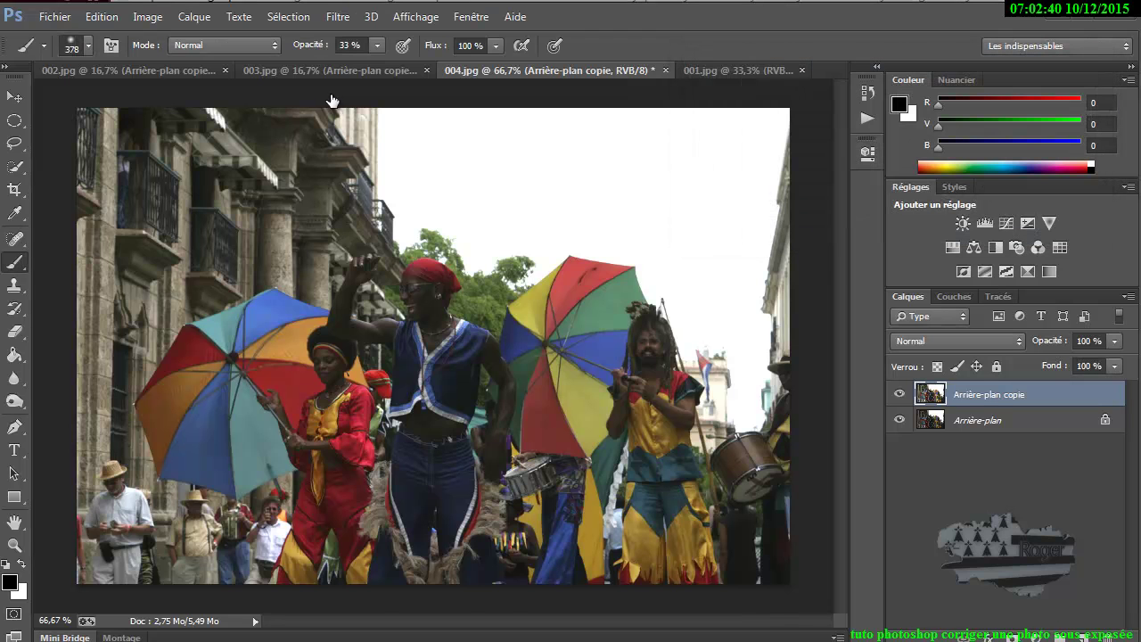
Mask the copy's right edge with a 195 px brush, compare, then delete the copy layer
left_click(1013, 635)
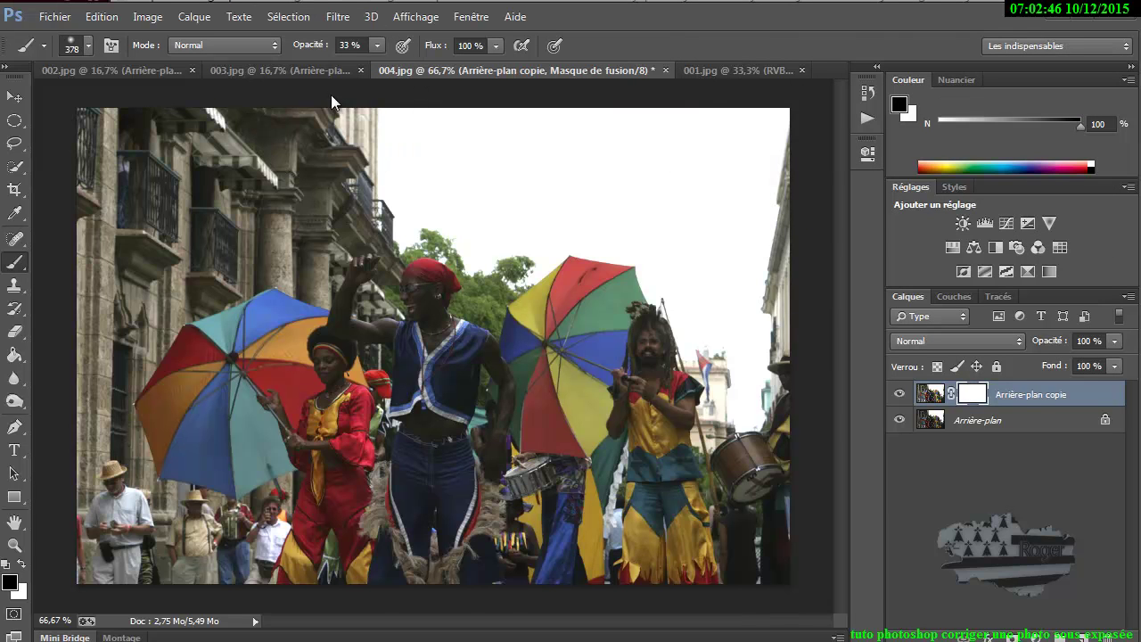
right_click(654, 261, "alt")
left_click_drag(332, 101, 331, 95)
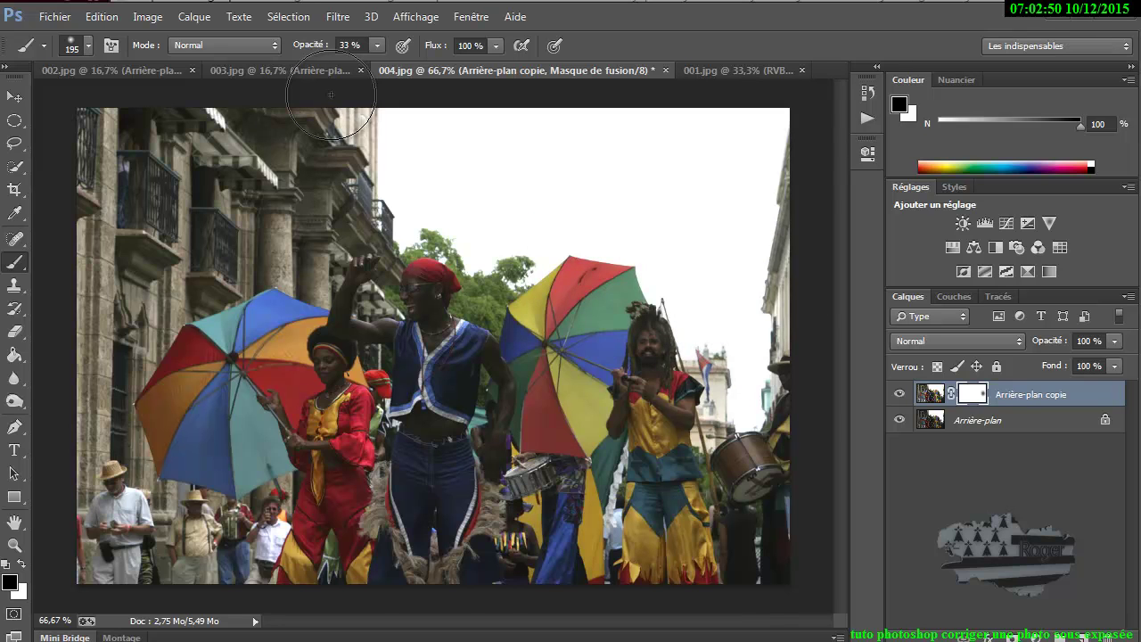
left_click_drag(780, 401, 782, 174)
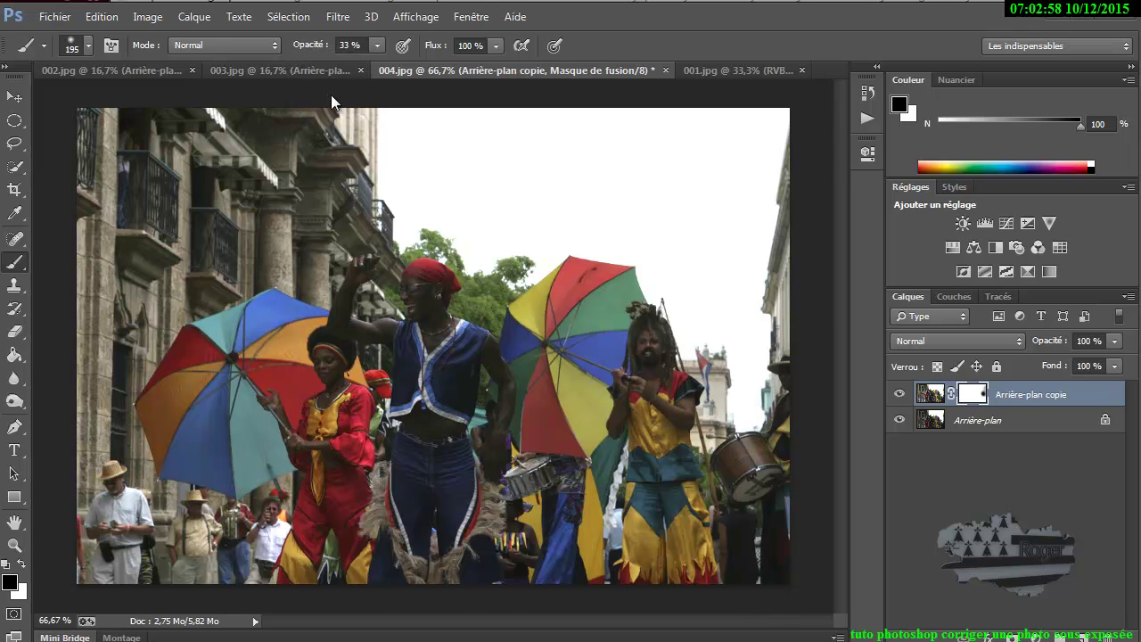
key("ctrl+comma")
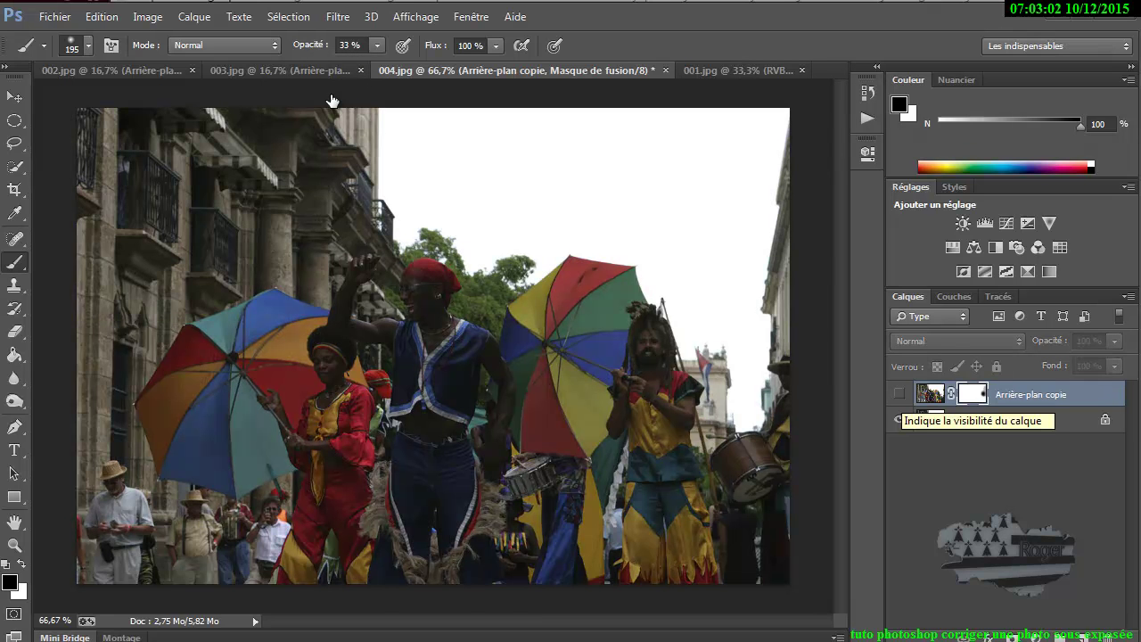
key("ctrl+comma")
left_click_drag(330, 100, 330, 95)
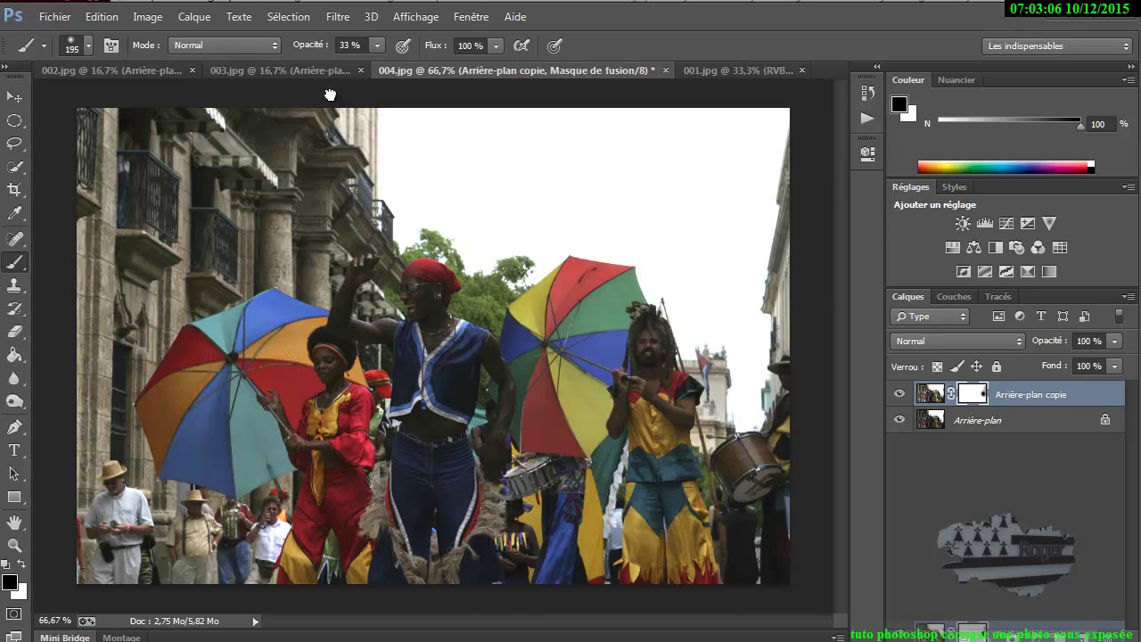
key("Delete")
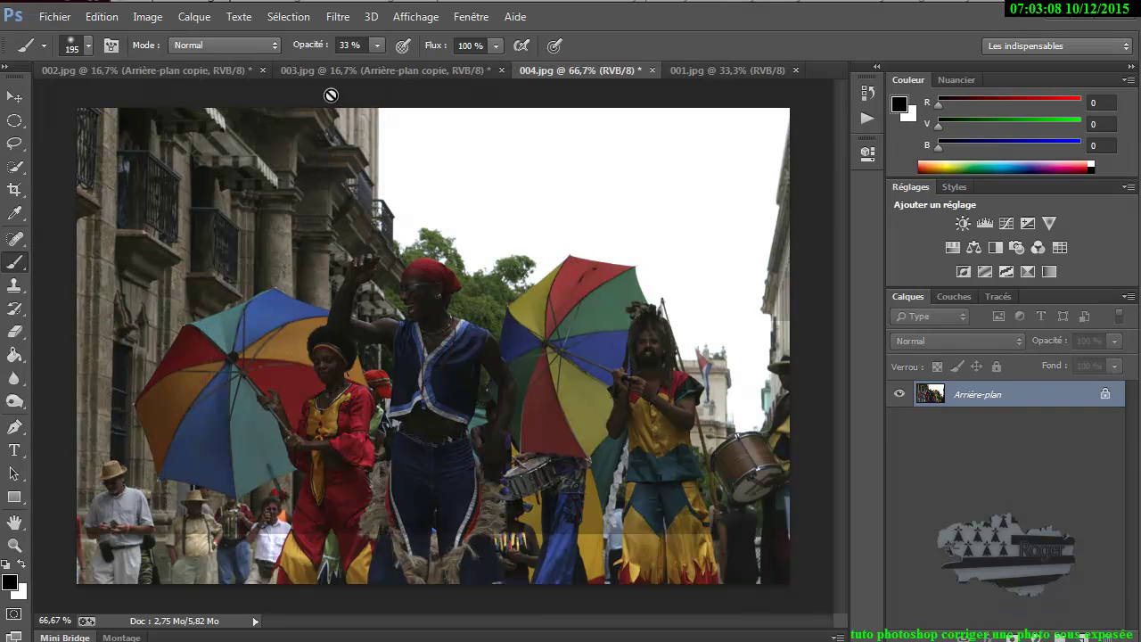
Duplicate the background again and trial a brightening Levels layer, then remove the Levels layer
left_click_drag(331, 96, 330, 102)
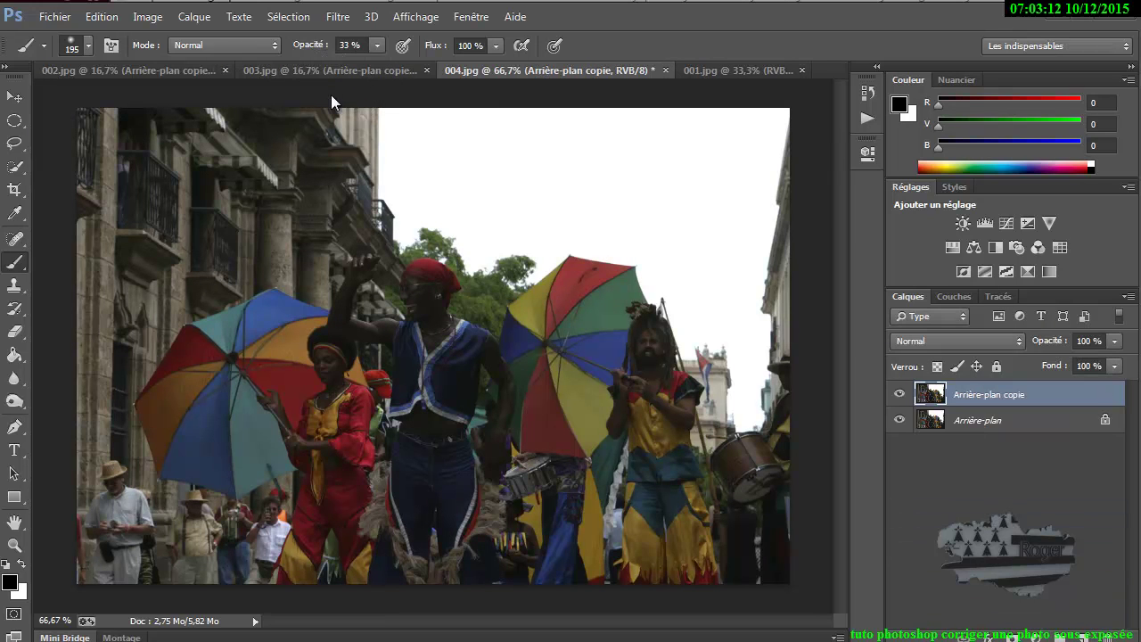
left_click(985, 223)
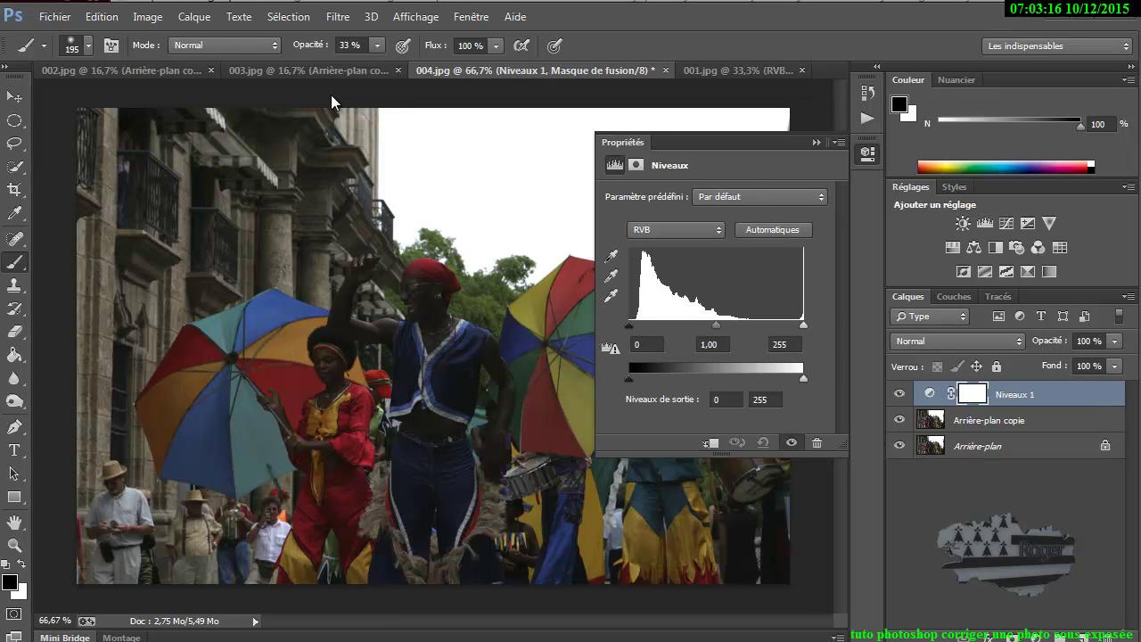
left_click_drag(803, 324, 736, 324)
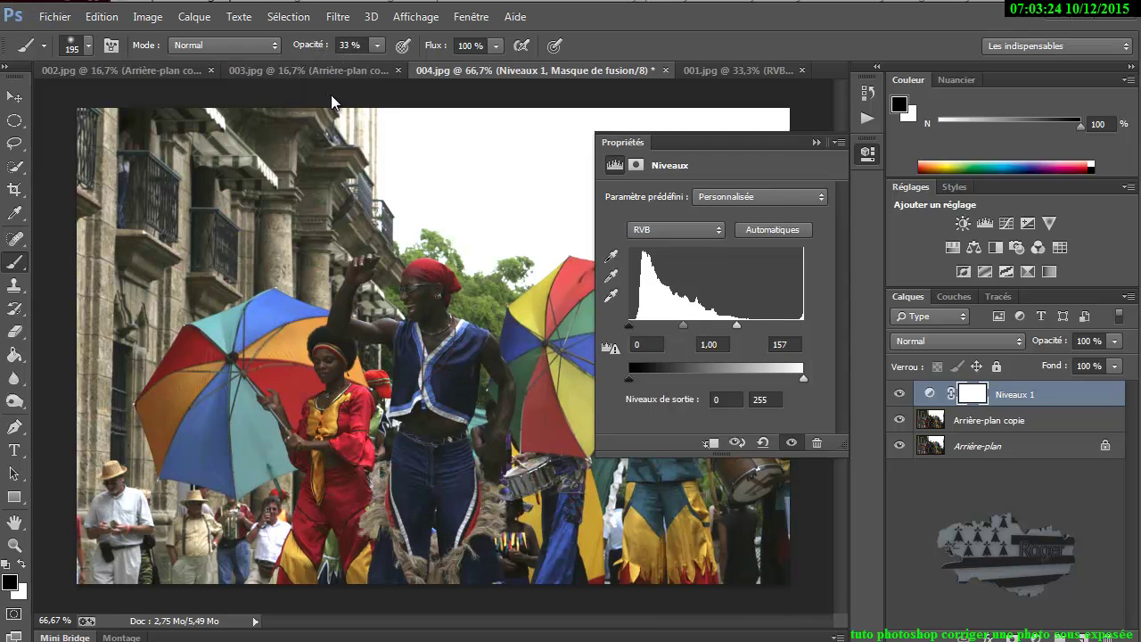
left_click_drag(642, 142, 281, 226)
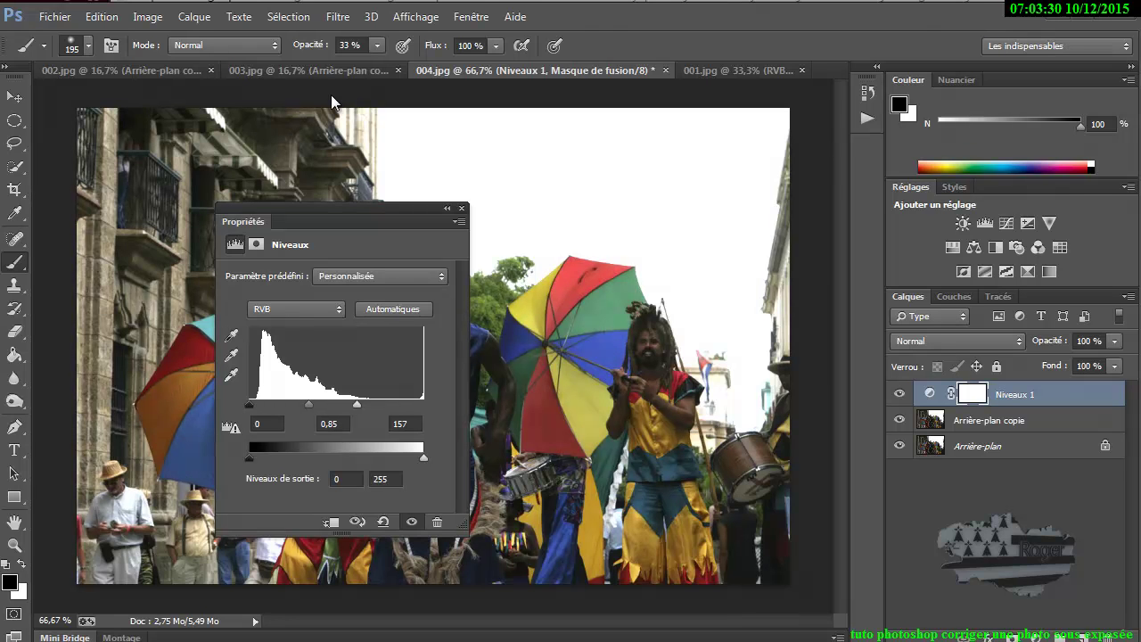
key("Down")
key("Down")
key("shift+Up")
key("shift+Up")
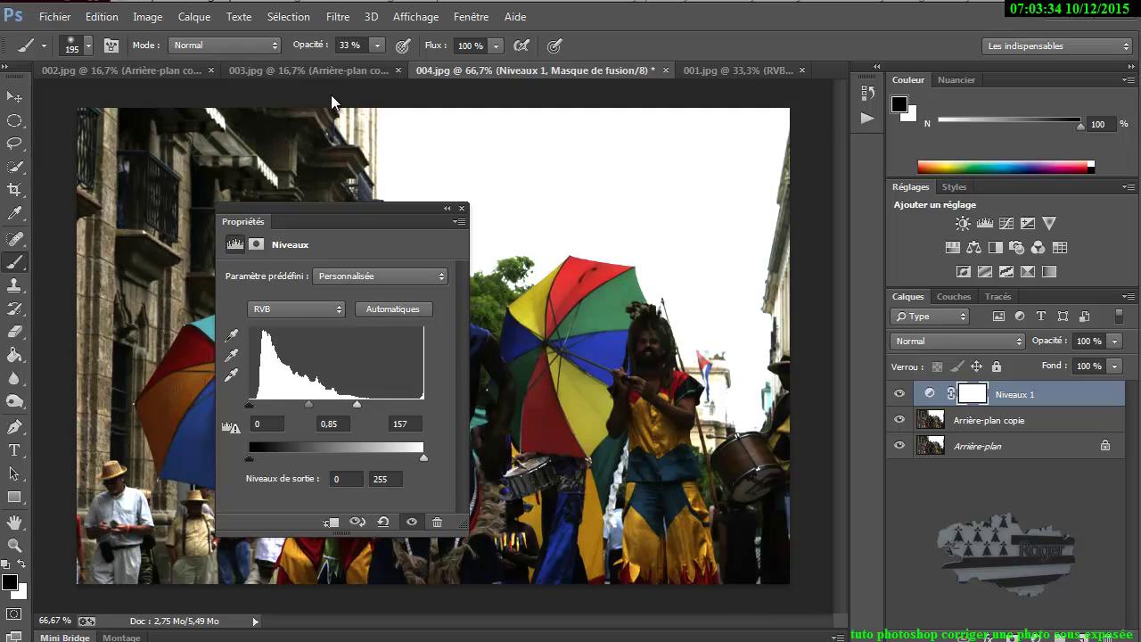
key("shift+Up")
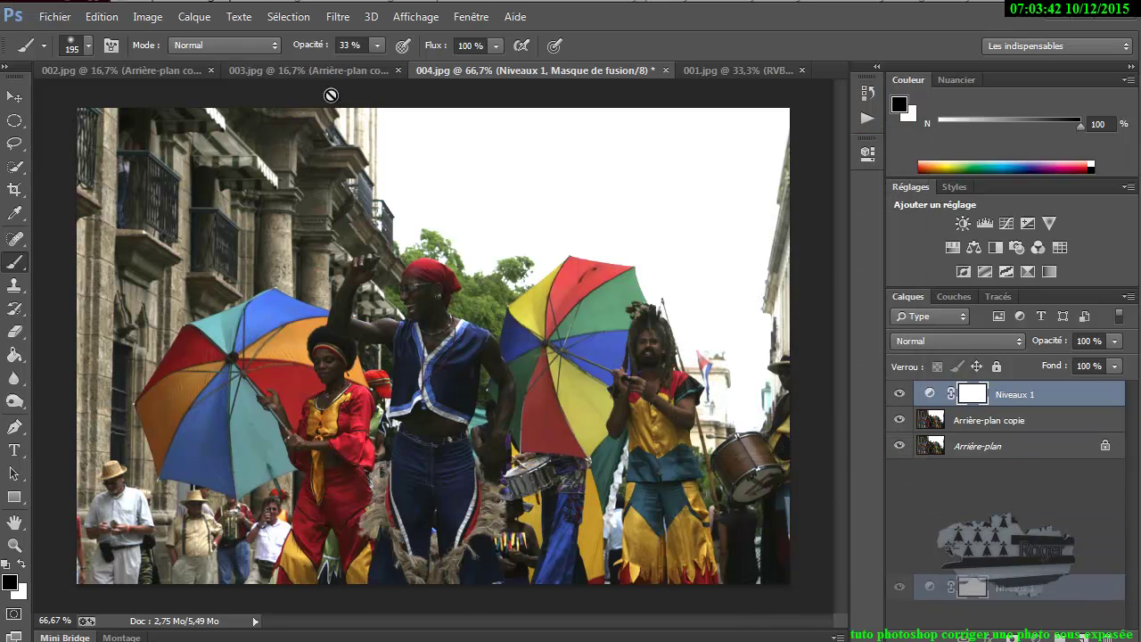
key("ctrl+z")
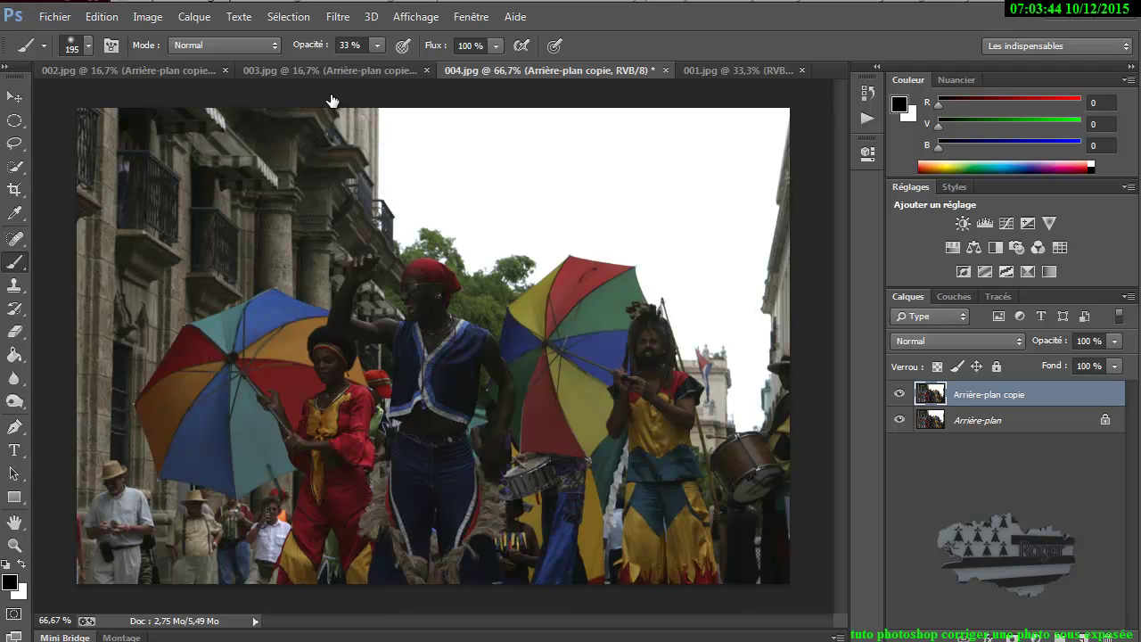
Open Filtre Camera Raw and set Exposition to +0,70
key("alt+t")
key("Down")
key("Down")
key("Down")
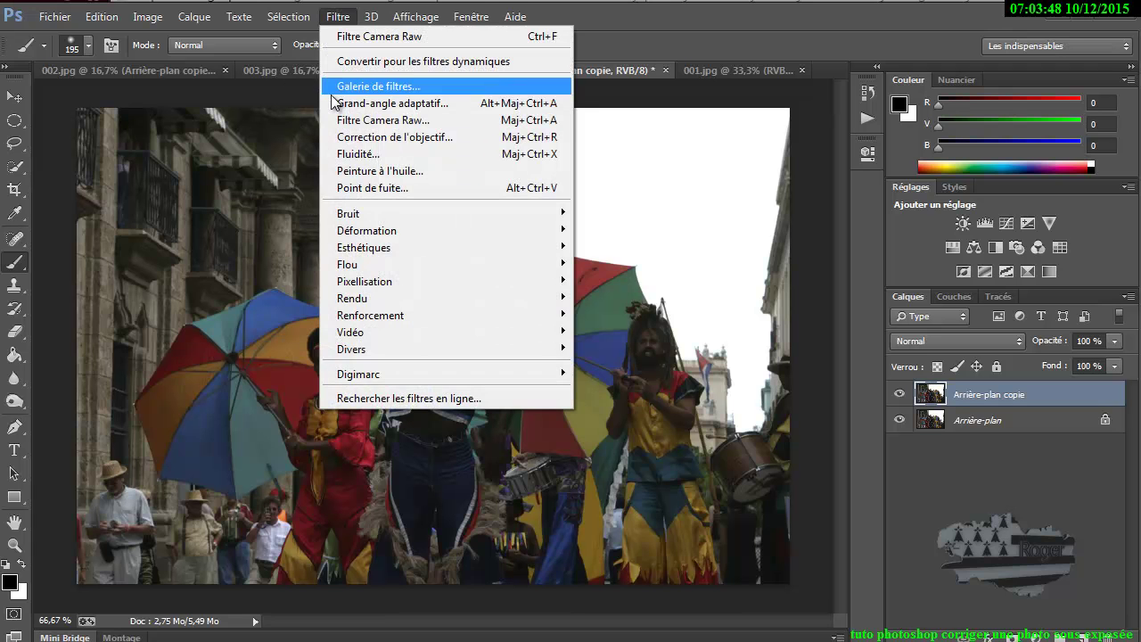
key("Down")
key("Down")
key("Return")
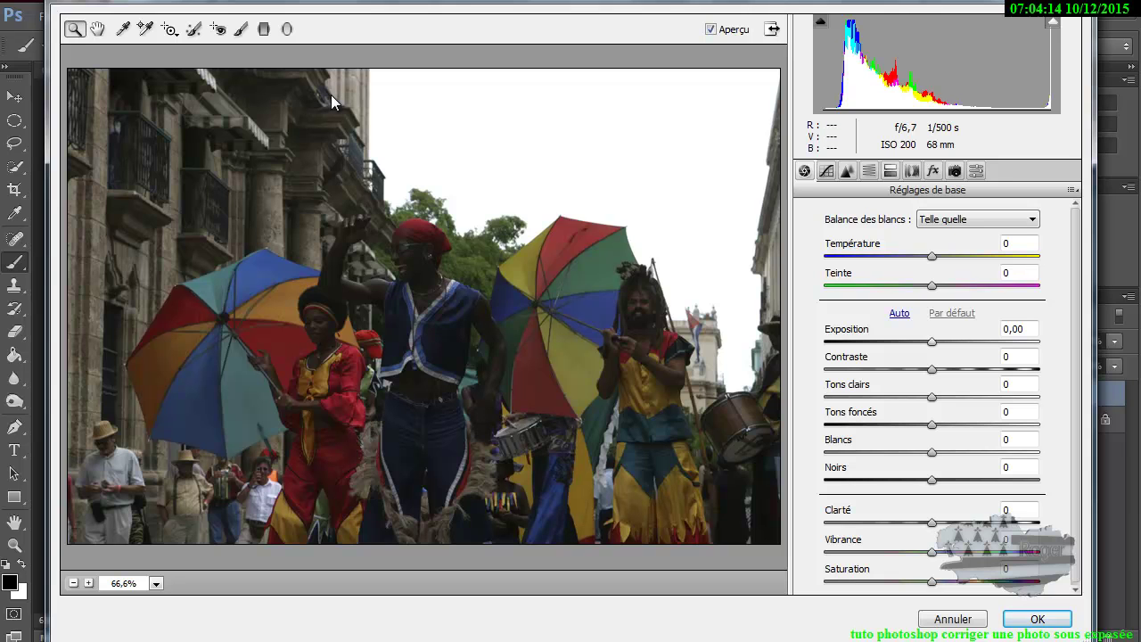
type("0,75")
key("Return")
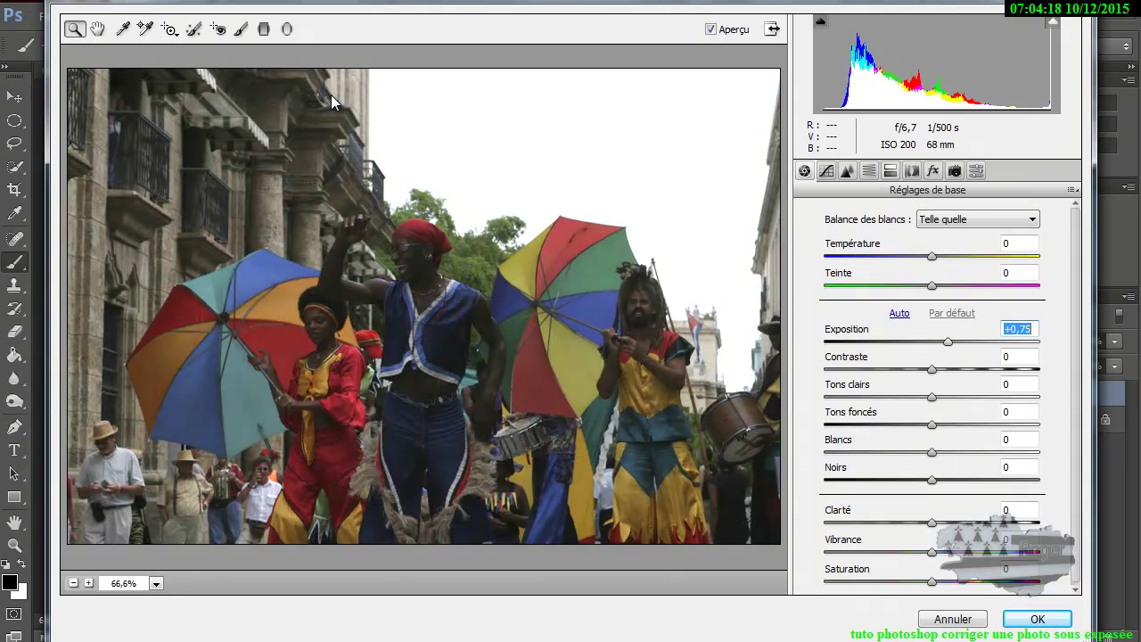
key("Up")
key("Up")
key("Down")
key("Down")
key("Down")
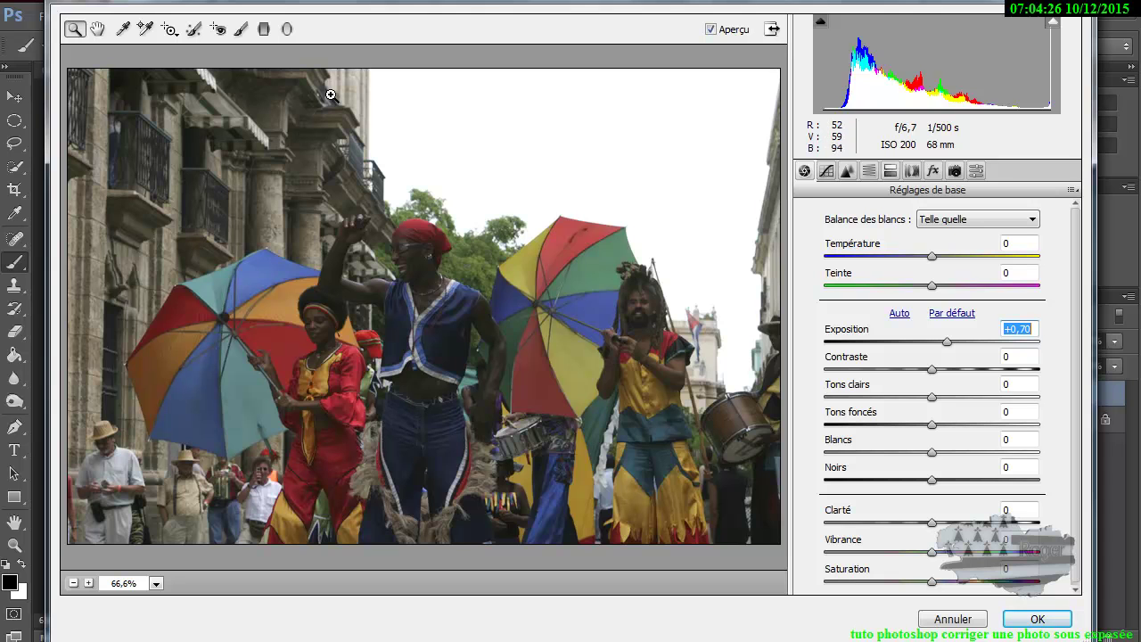
Set Contraste to +7 in the Camera Raw basic settings
key("Tab")
key("Down")
key("Down")
key("Down")
key("Down")
key("Down")
key("Down")
key("Down")
key("Down")
key("Down")
key("Down")
key("Down")
key("Down")
key("Down")
key("Down")
key("Down")
key("Down")
key("Down")
key("Down")
key("Down")
key("Down")
key("Down")
key("Up")
key("Up")
key("Up")
key("Up")
key("Up")
key("Up")
key("Up")
key("Up")
key("Up")
key("Up")
key("Up")
key("Up")
key("Up")
key("Up")
key("Up")
key("Up")
key("Up")
key("Up")
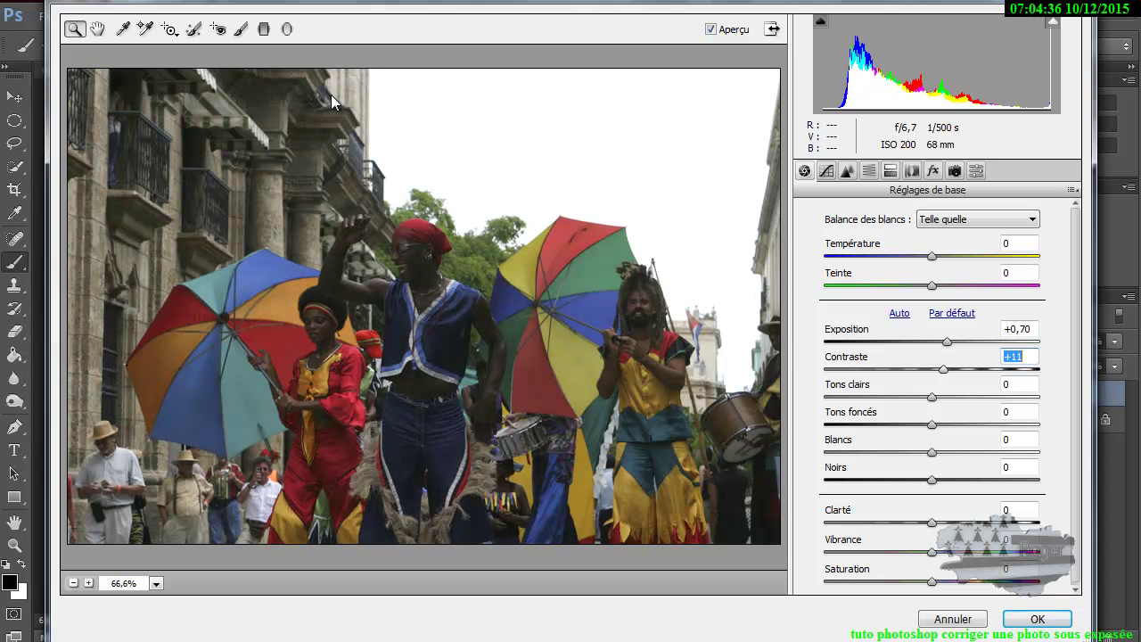
key("Down")
key("Down")
key("Down")
key("Down")
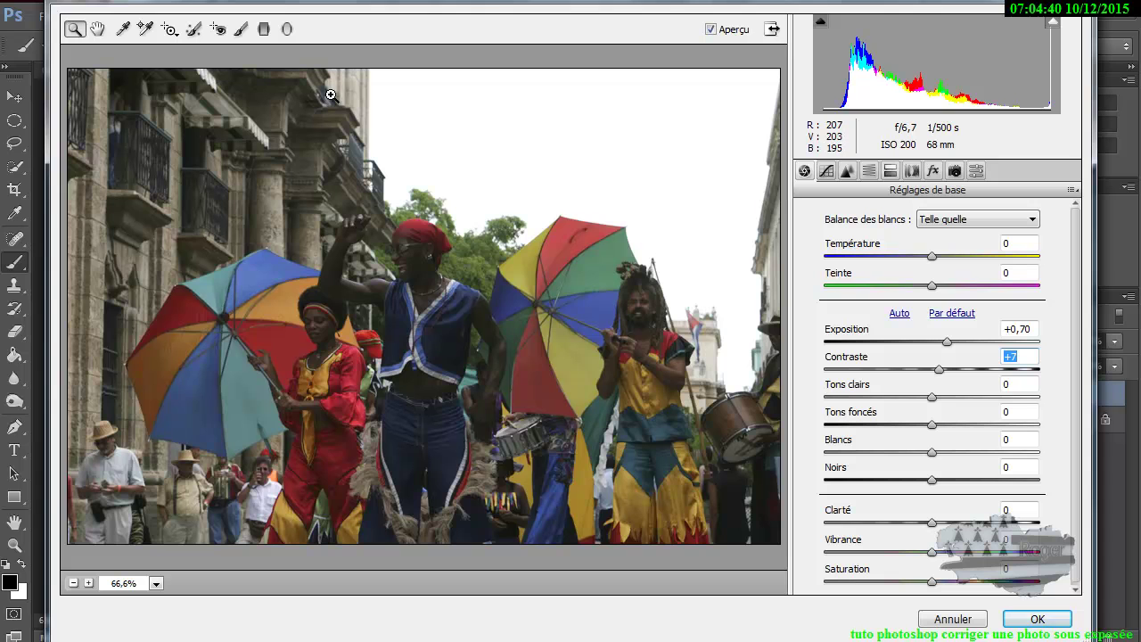
Set Tons clairs to -23, Tons foncés to +33 and Clarté to -2 in Camera Raw
key("Tab")
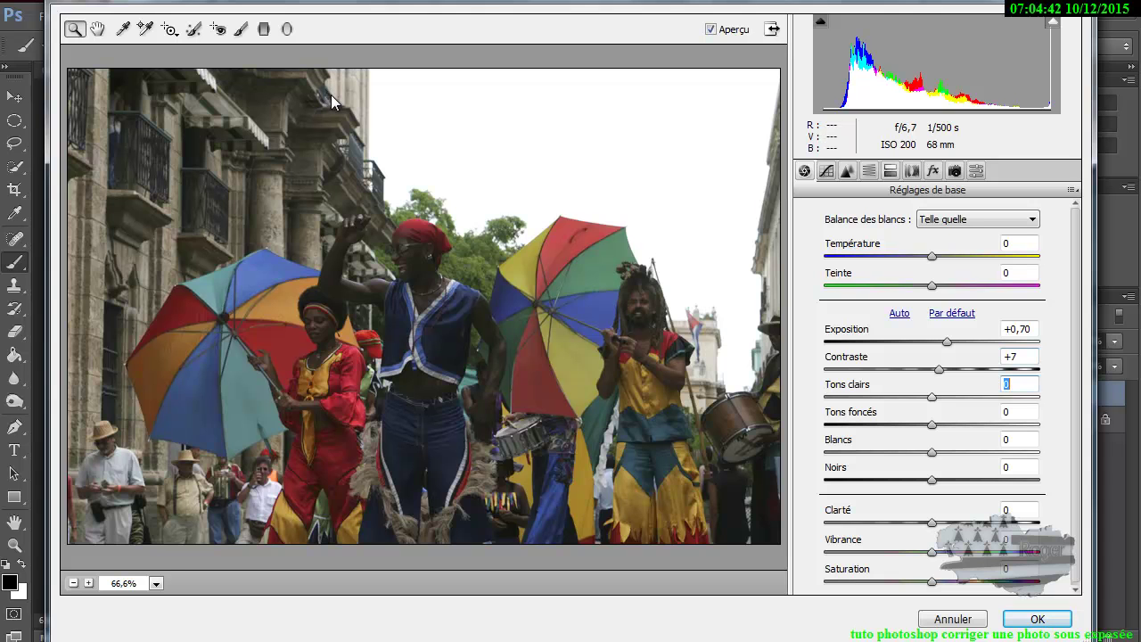
key("Down")
key("Down")
key("Down")
key("Down")
key("Down")
key("Down")
key("Down")
key("Down")
key("Down")
key("Down")
key("Down")
key("Down")
key("Down")
key("Down")
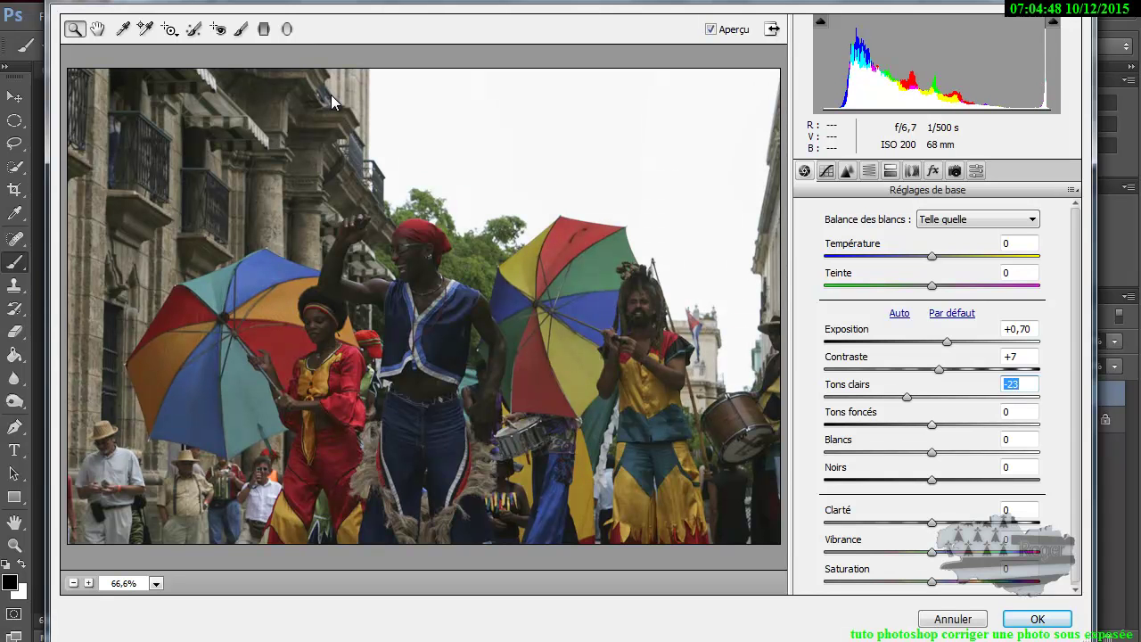
key("Tab")
key("Up")
key("Up")
key("Up")
key("Up")
key("Up")
key("Up")
key("Up")
key("Up")
key("Up")
key("Up")
key("Up")
key("Up")
key("Up")
key("Up")
key("Up")
key("Up")
key("Up")
key("Up")
key("Up")
key("Up")
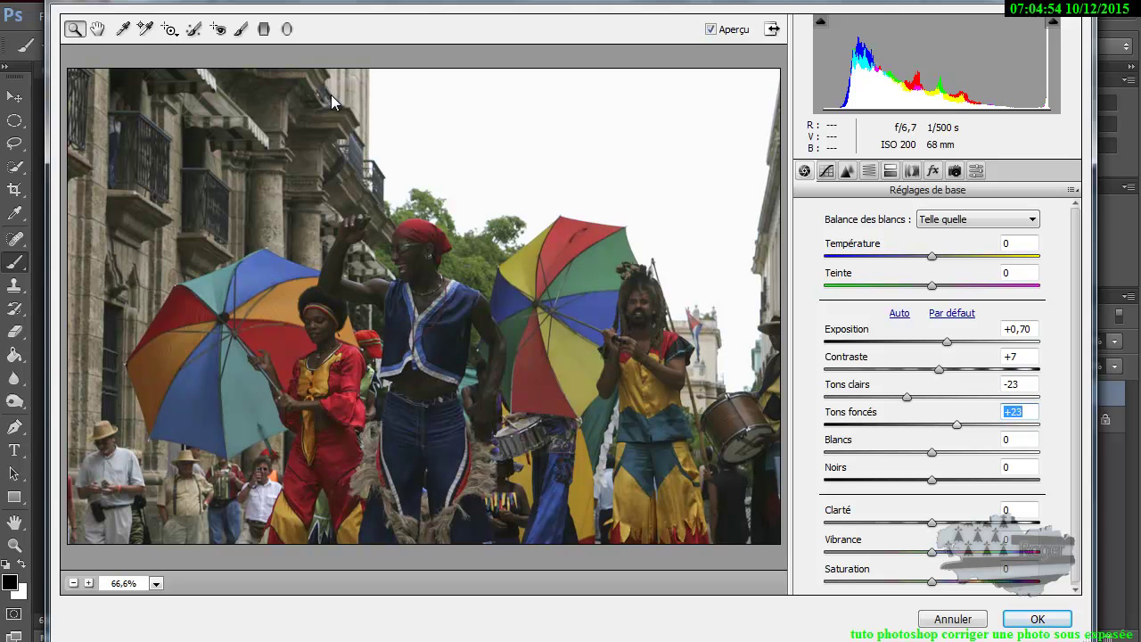
key("shift+Up")
key("shift+Up")
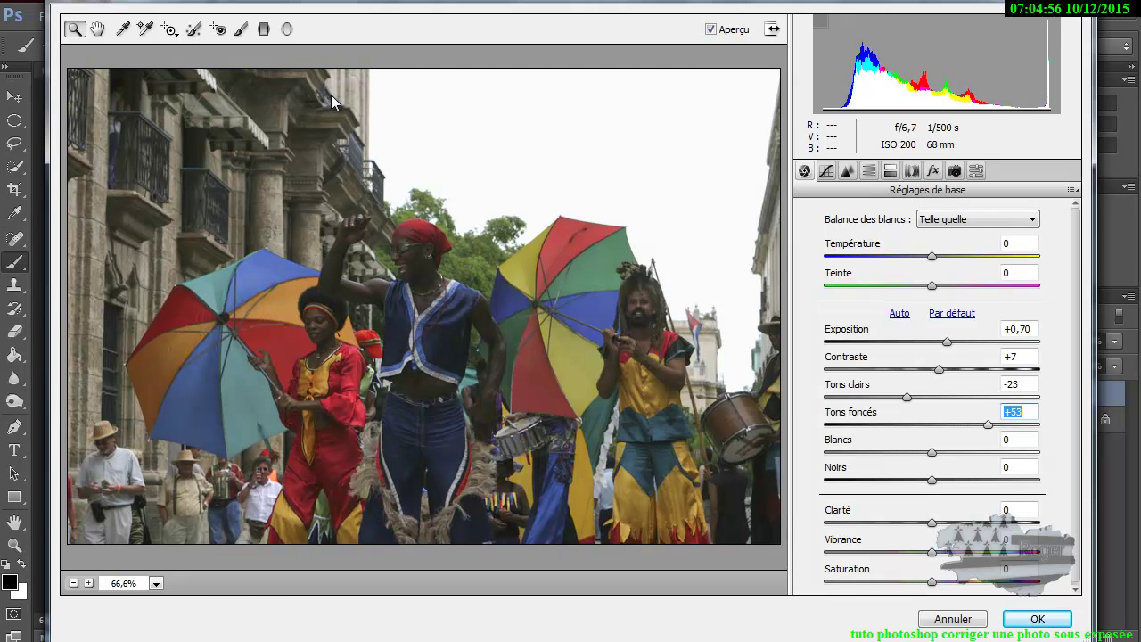
key("Up")
key("Up")
key("Up")
key("shift+Down")
key("Down")
key("Down")
key("Down")
key("Down")
key("Down")
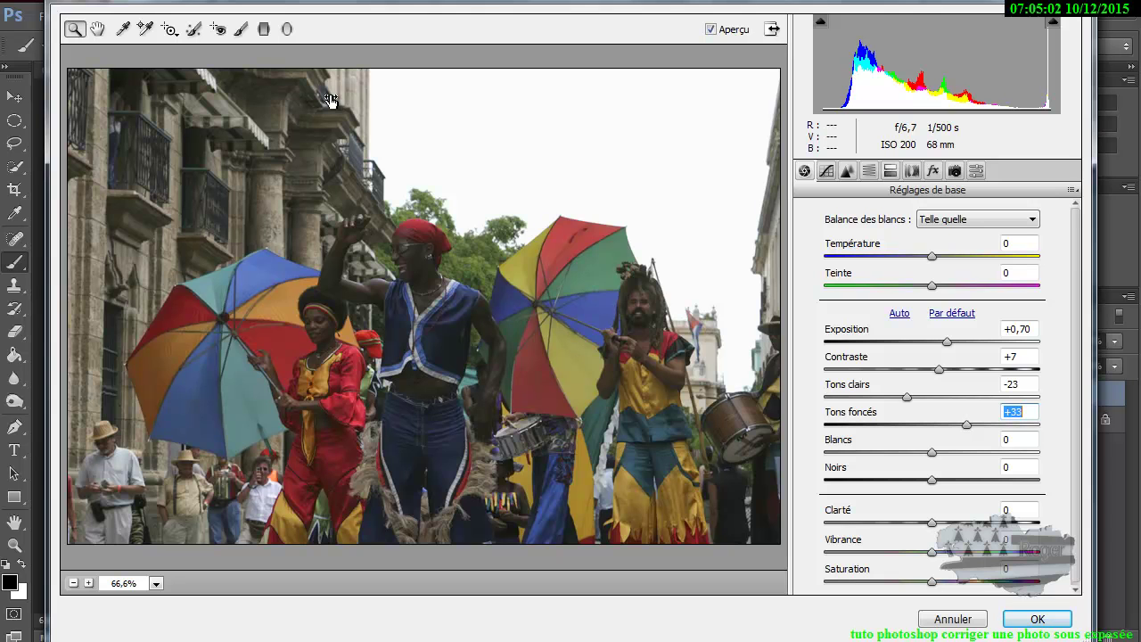
key("Tab")
key("Tab")
key("Tab")
key("Up")
key("Up")
key("Up")
key("Up")
key("Up")
key("Up")
key("Up")
key("Up")
key("Up")
key("Up")
key("Up")
key("Up")
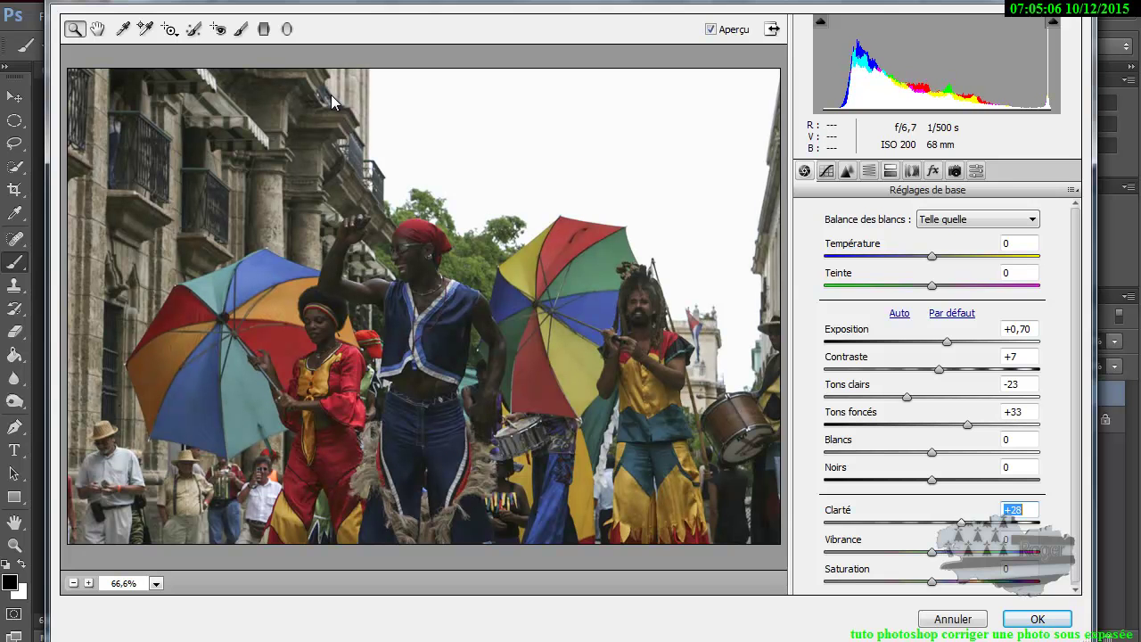
key("Down")
key("Down")
key("Down")
key("Down")
key("Down")
key("Down")
key("Down")
key("Down")
key("Down")
key("Down")
key("Down")
key("Down")
key("Down")
key("Down")
key("Down")
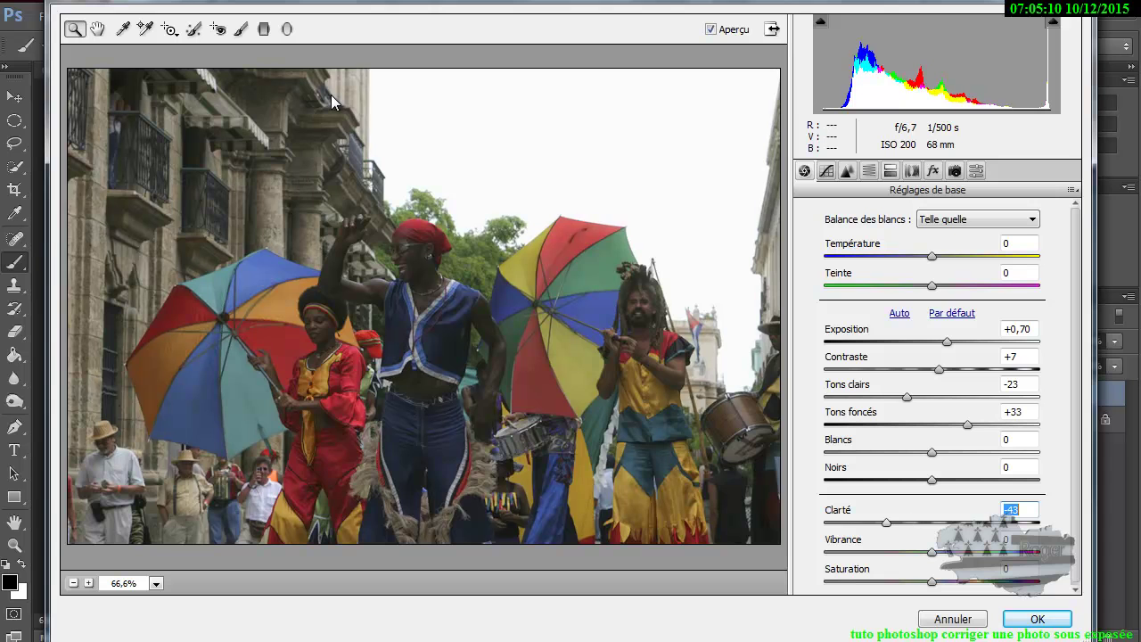
key("Up")
key("Up")
key("Up")
Boost Vibrance and apply the Camera Raw corrections to the carnival photo
key("Up")
key("Up")
key("Up")
key("Up")
key("Up")
key("Up")
key("Up")
key("Up")
key("Up")
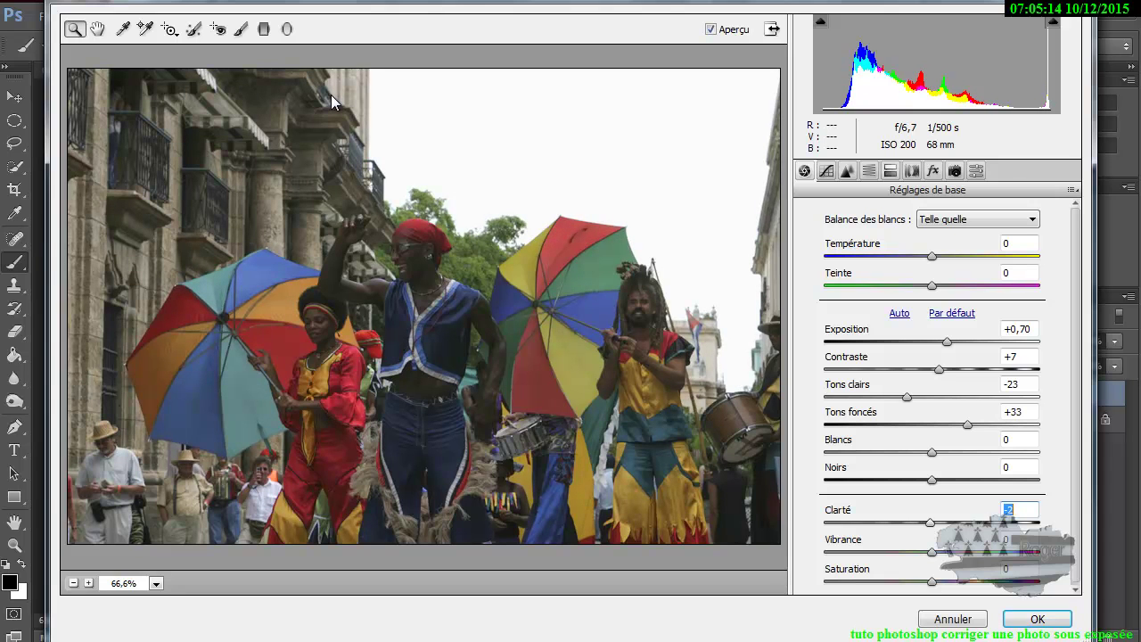
key("Tab")
key("Up")
key("Up")
key("Up")
key("Up")
key("Up")
key("Up")
key("Up")
key("Up")
key("Up")
key("shift+Up")
key("shift+Up")
key("shift+Up")
key("shift+Up")
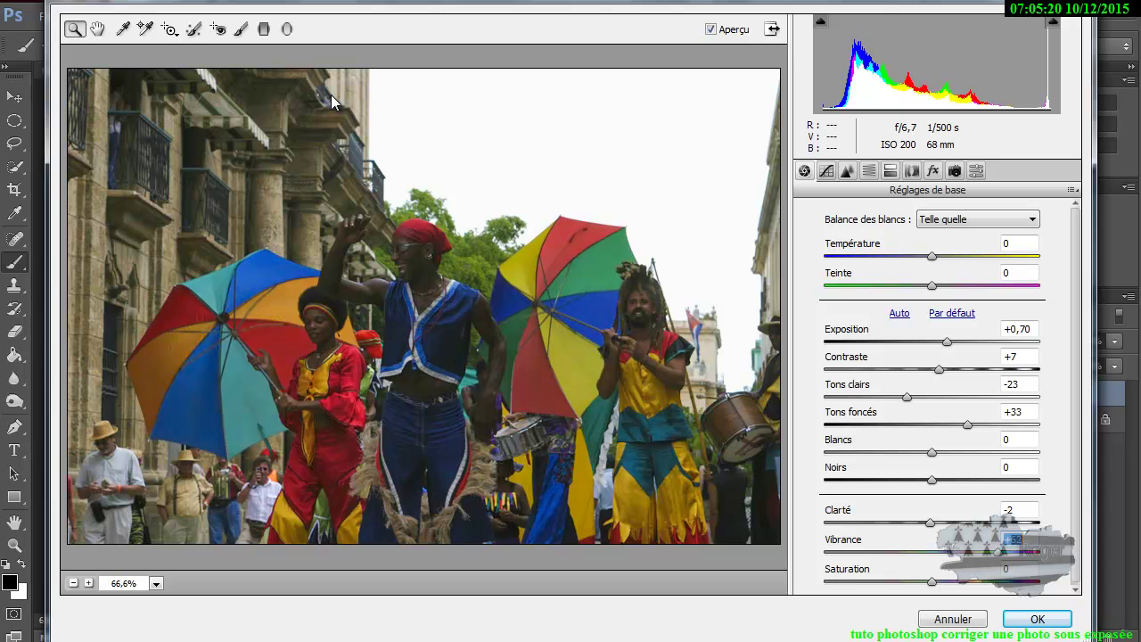
key("shift+Up")
key("shift+Down")
key("shift+Down")
key("shift+Down")
key("shift+Up")
key("shift+Up")
key("shift+Up")
key("shift+Down")
key("shift+Down")
key("shift+Down")
key("shift+Down")
key("shift+Down")
key("shift+Down")
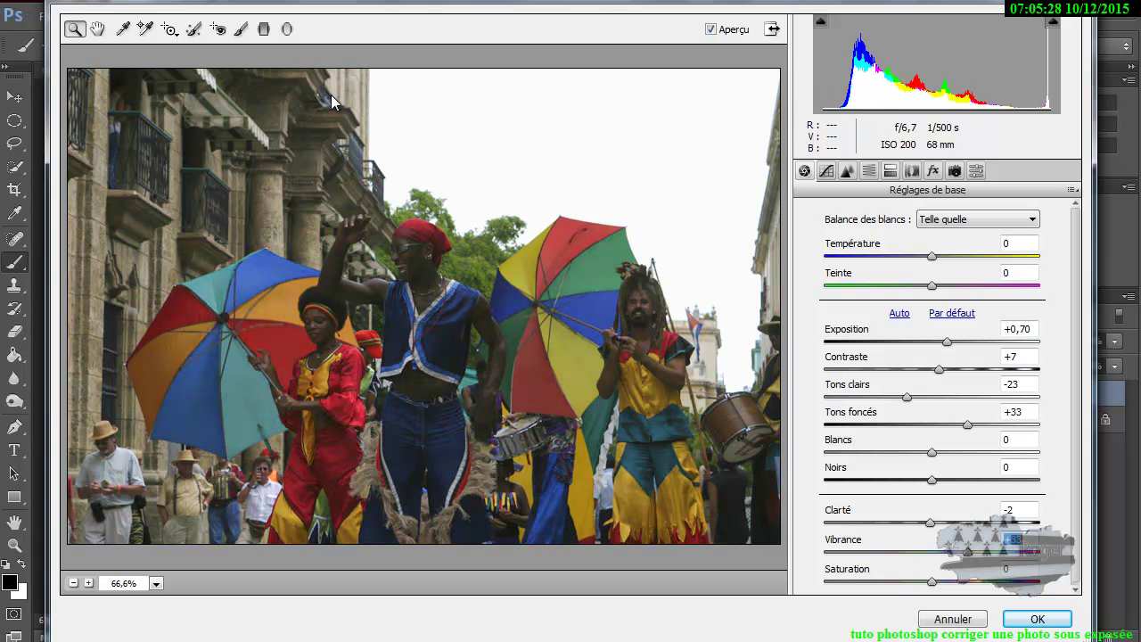
key("shift+Up")
key("shift+Up")
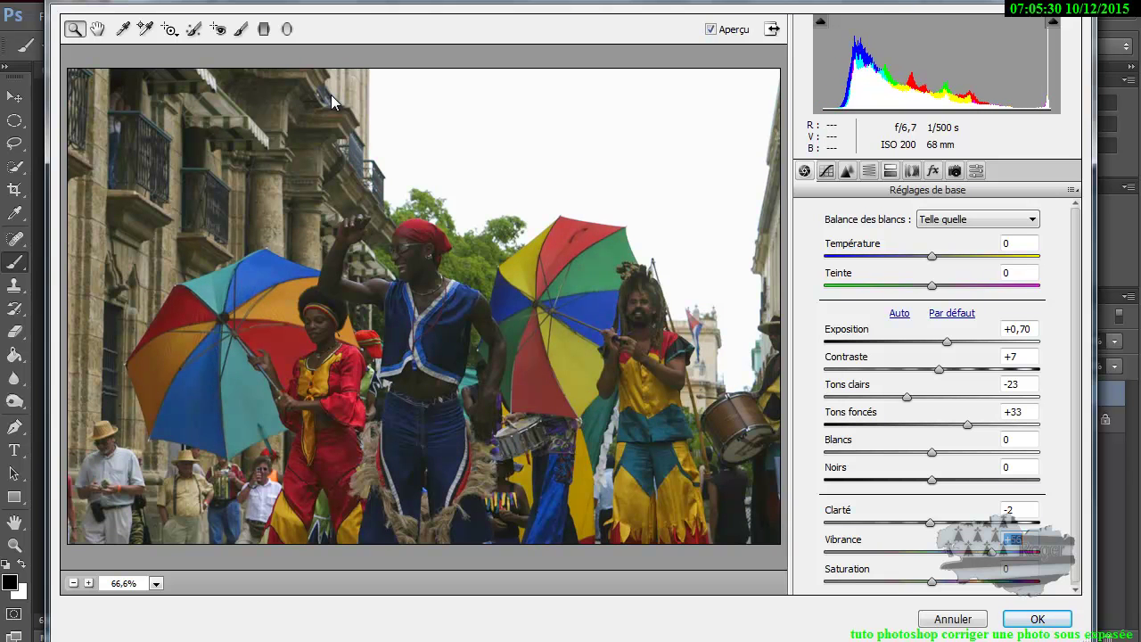
key("Up")
key("Up")
key("Up")
key("Return")
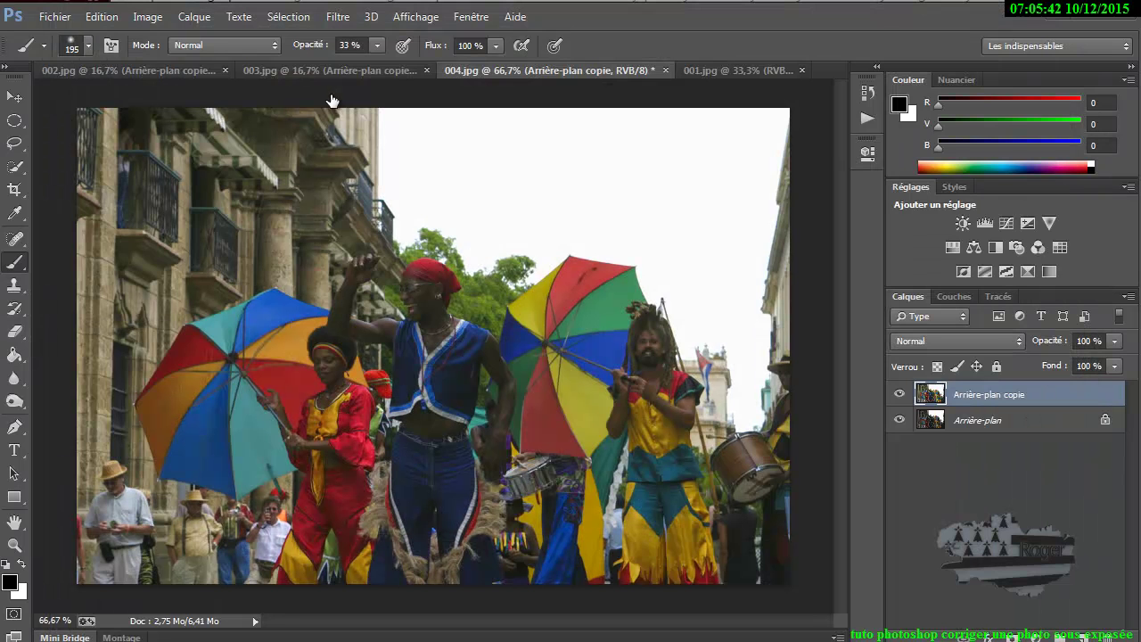
Toggle the carnival Arrière-plan copie layer several times to compare before and after, ending on 001.jpg
key("ctrl+comma")
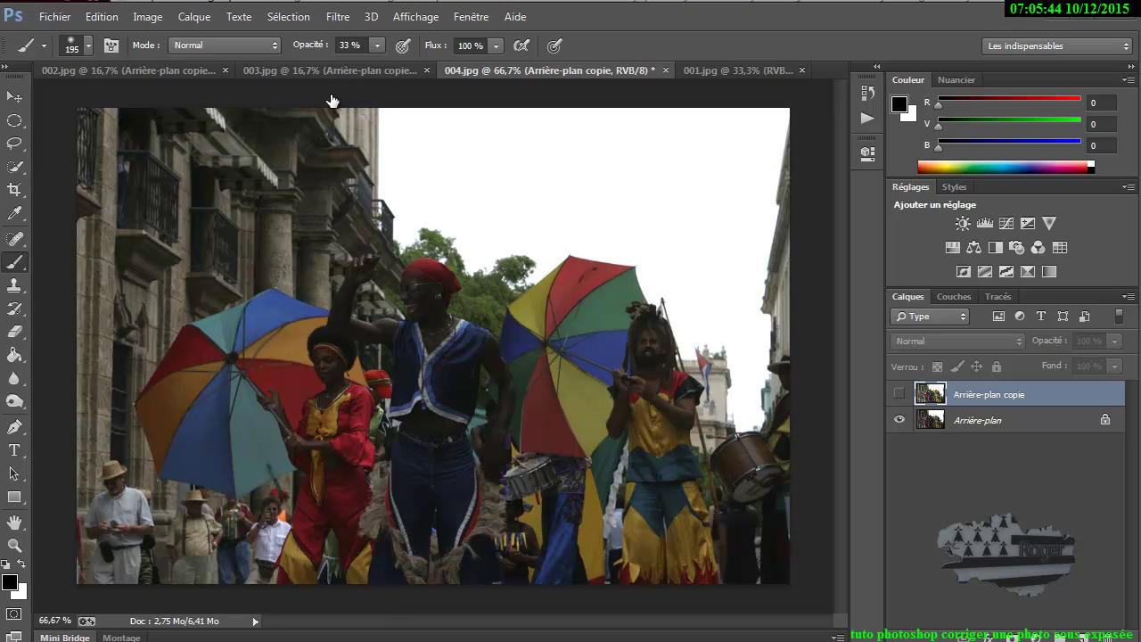
key("ctrl+comma")
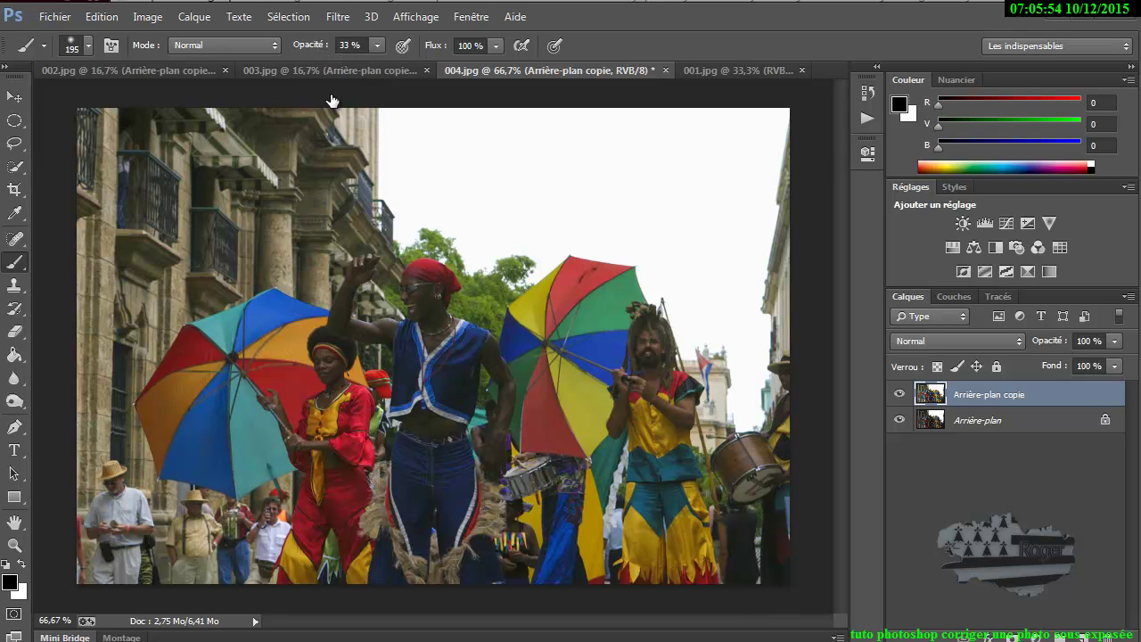
key("ctrl+comma")
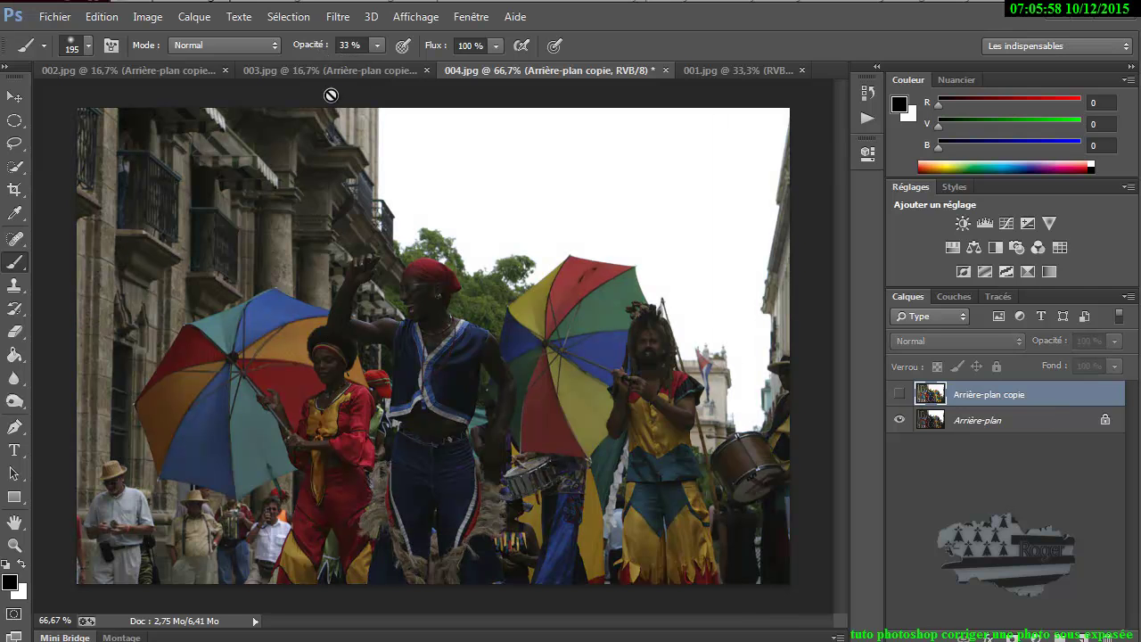
key("ctrl+comma")
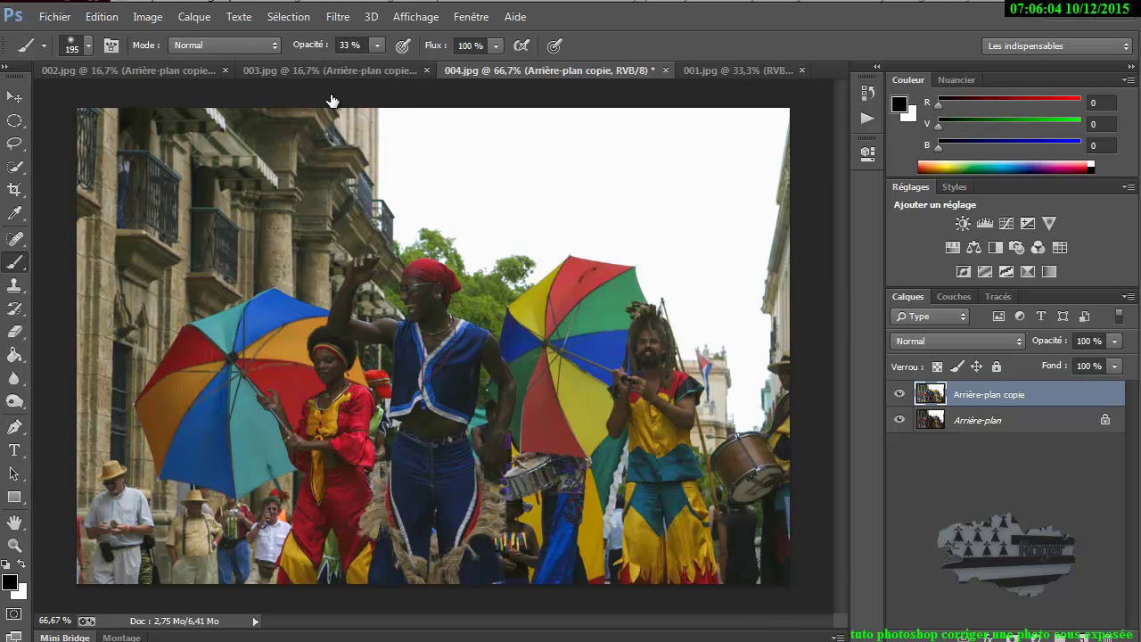
key("ctrl+comma")
key("ctrl+comma")
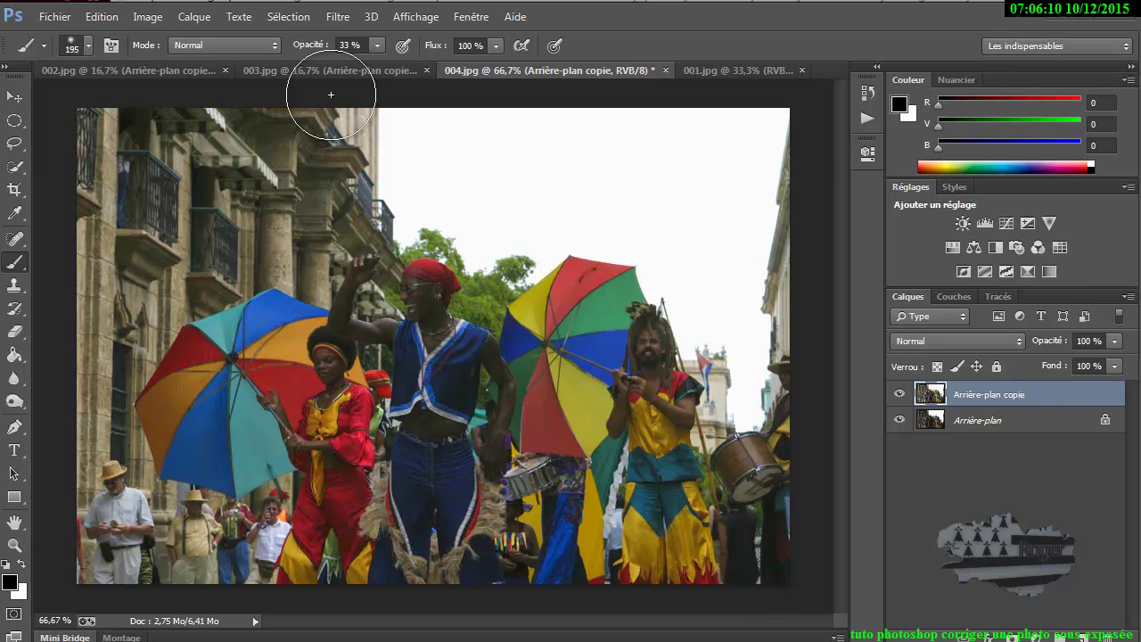
key("ctrl+comma")
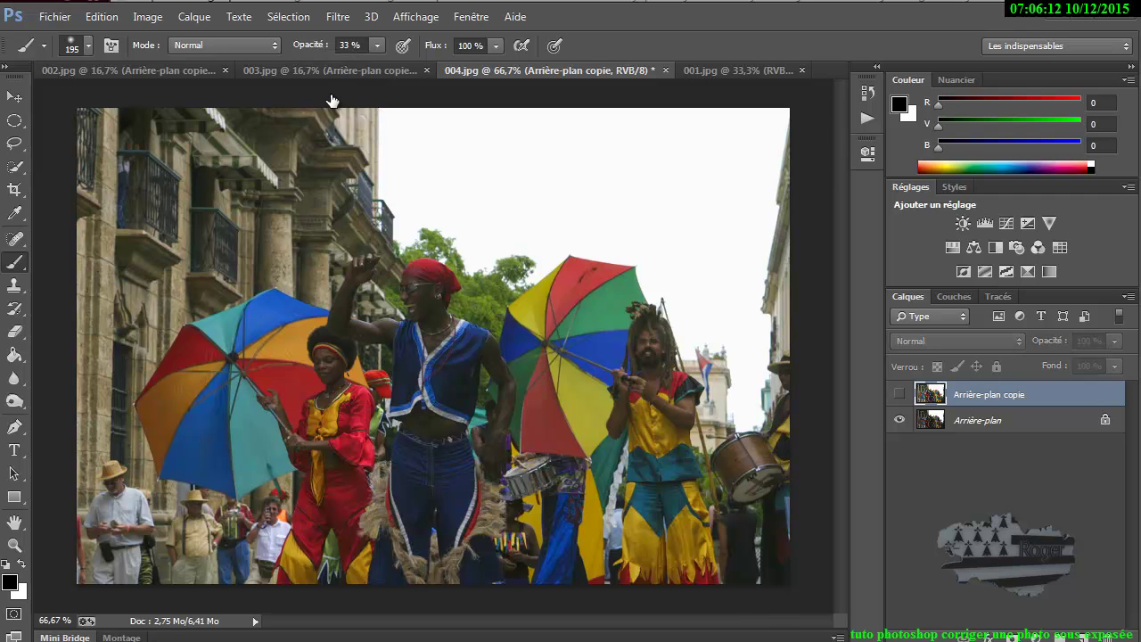
key("ctrl+comma")
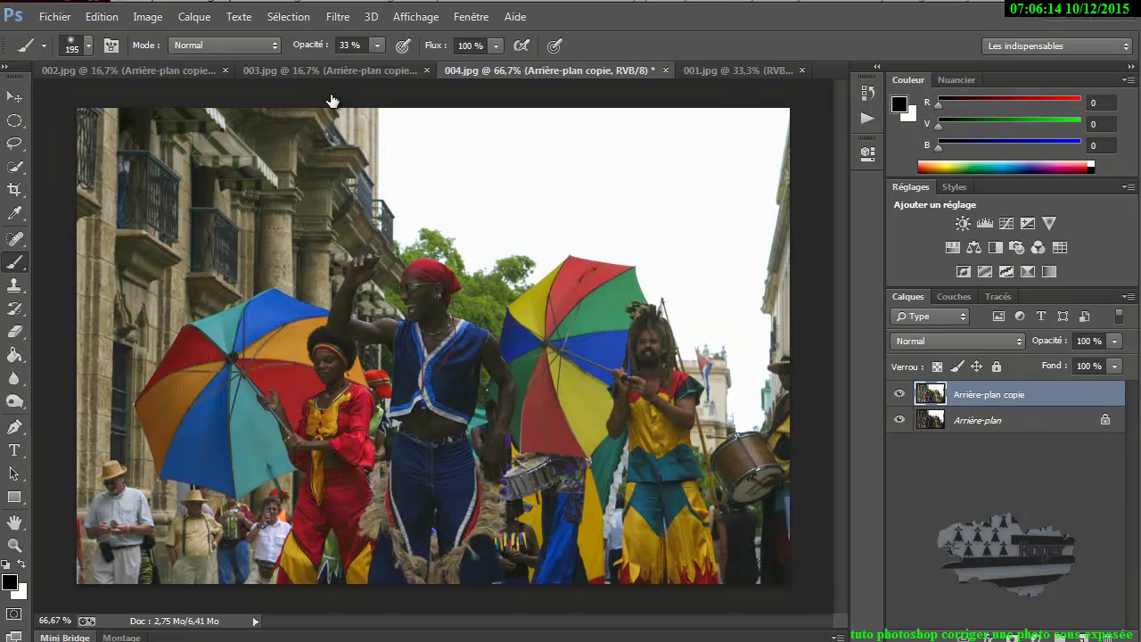
key("ctrl+comma")
key("ctrl+comma")
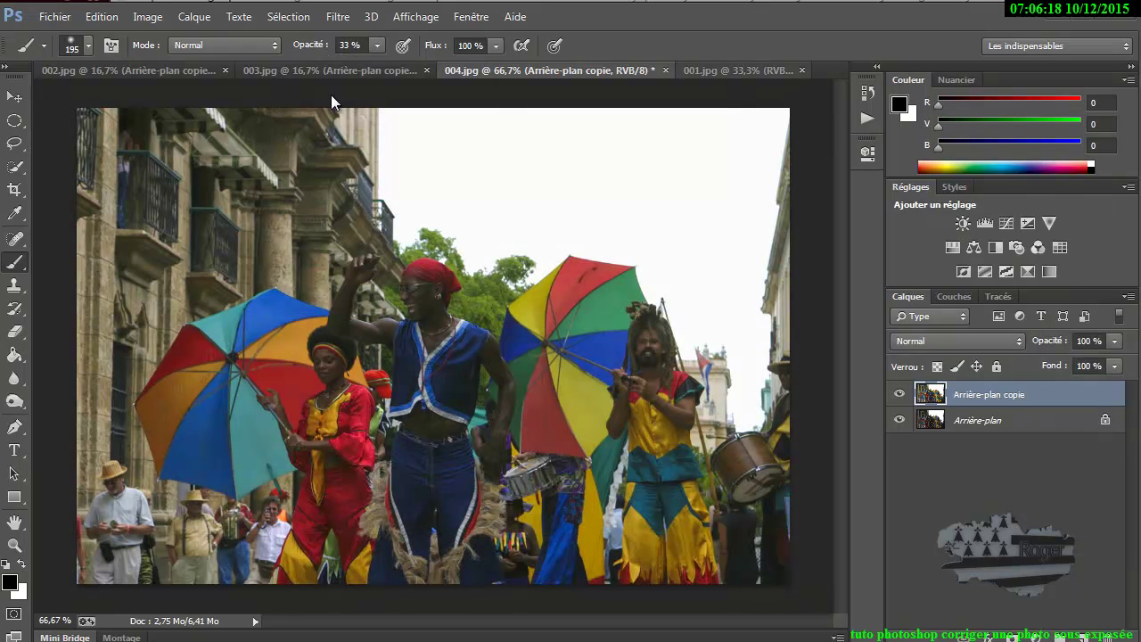
key("ctrl+Tab")
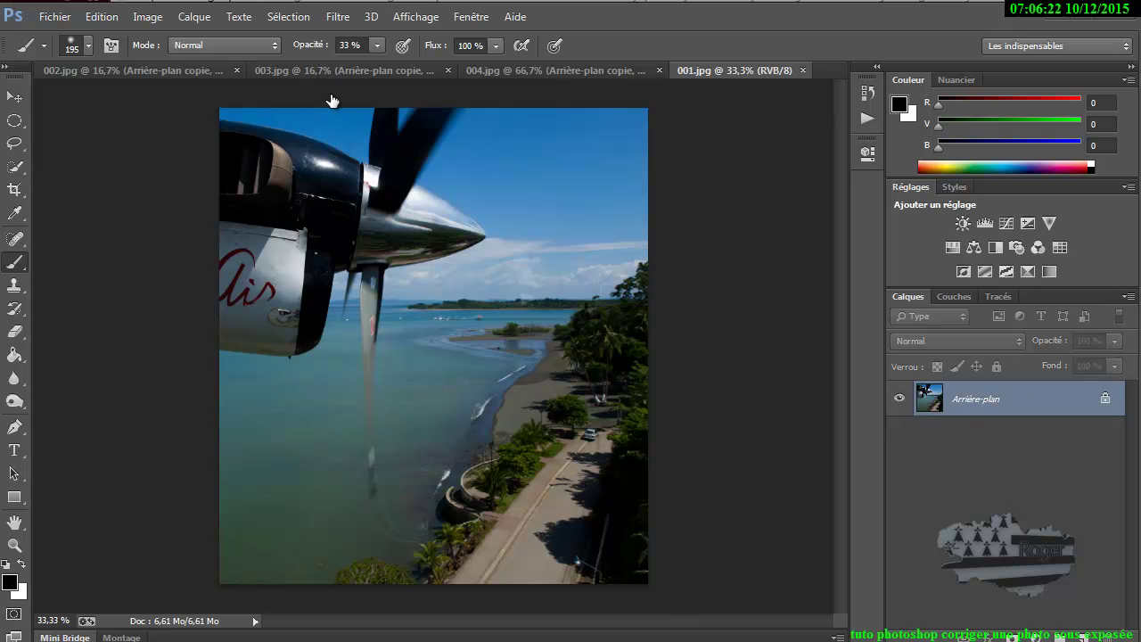
Duplicate the airplane photo's Arrière-plan layer and bring up Exposition for the copy
left_click_drag(330, 101, 332, 101)
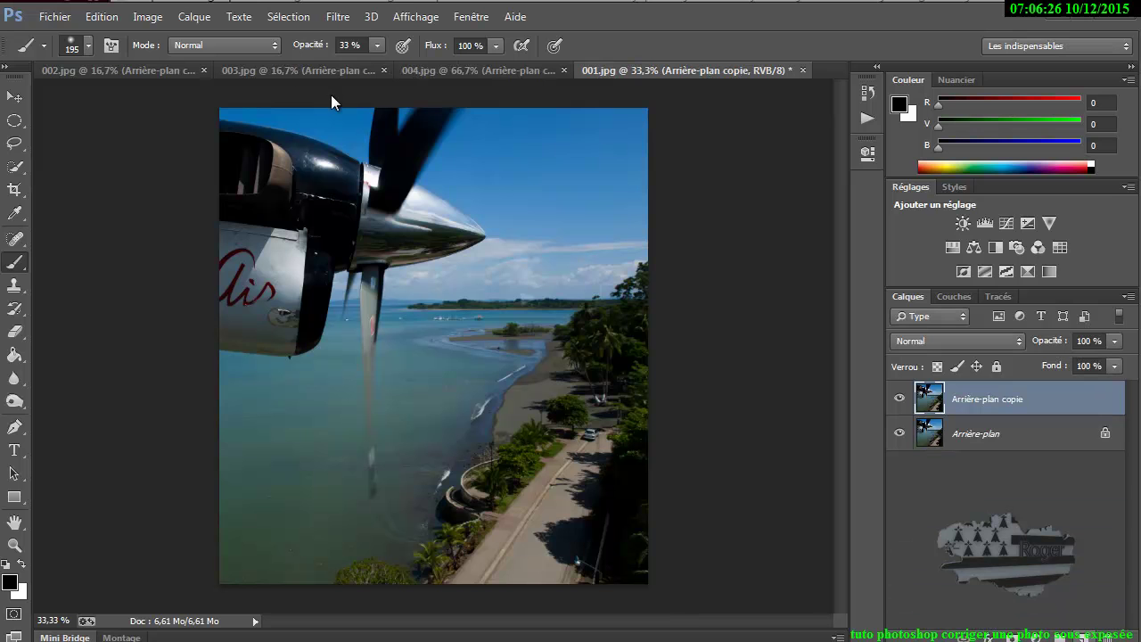
key("ctrl+l")
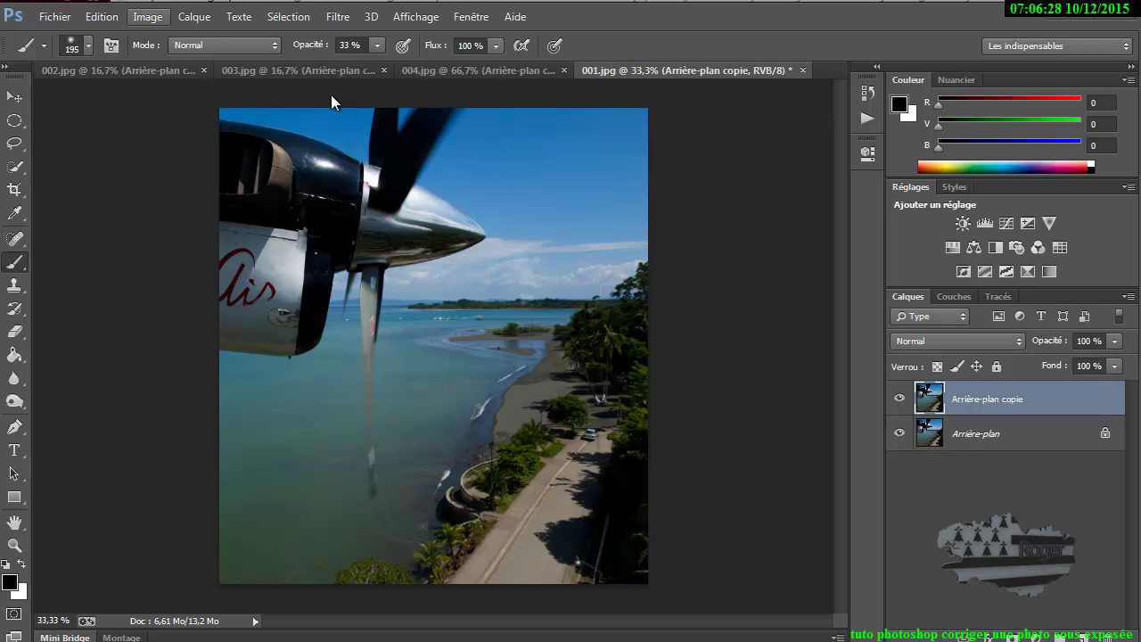
key("Down")
key("Down")
key("Right")
key("Down")
key("Down")
key("Down")
key("Return")
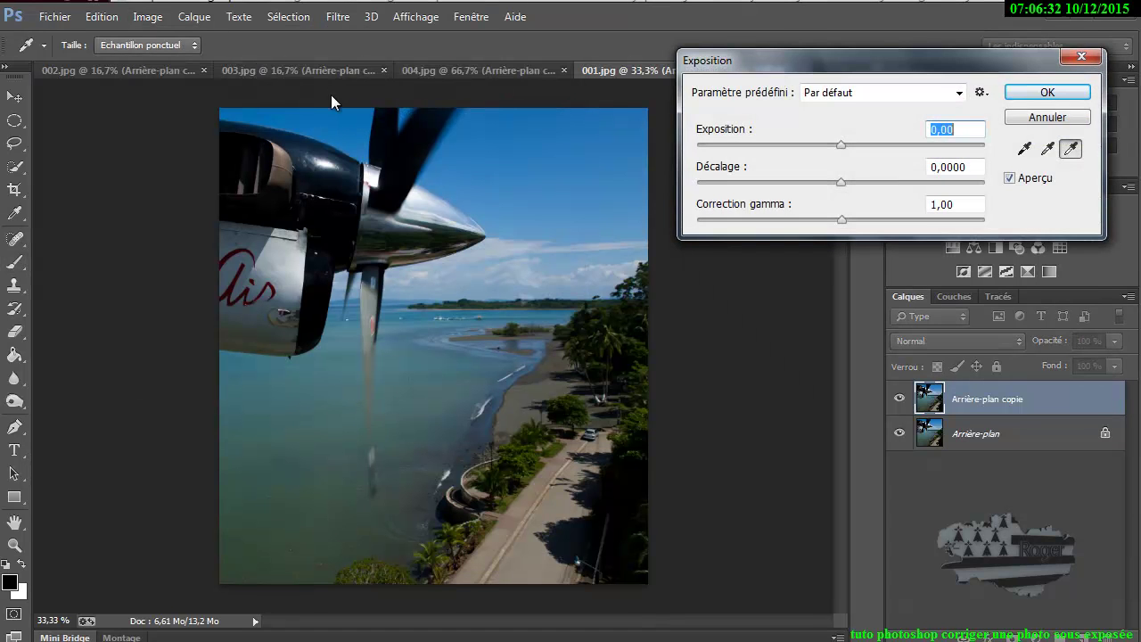
Set Exposition to +0,79 and gamma to 0,94, check the preview, and apply
key("Up")
key("Up")
key("Up")
key("Up")
key("Up")
key("Up")
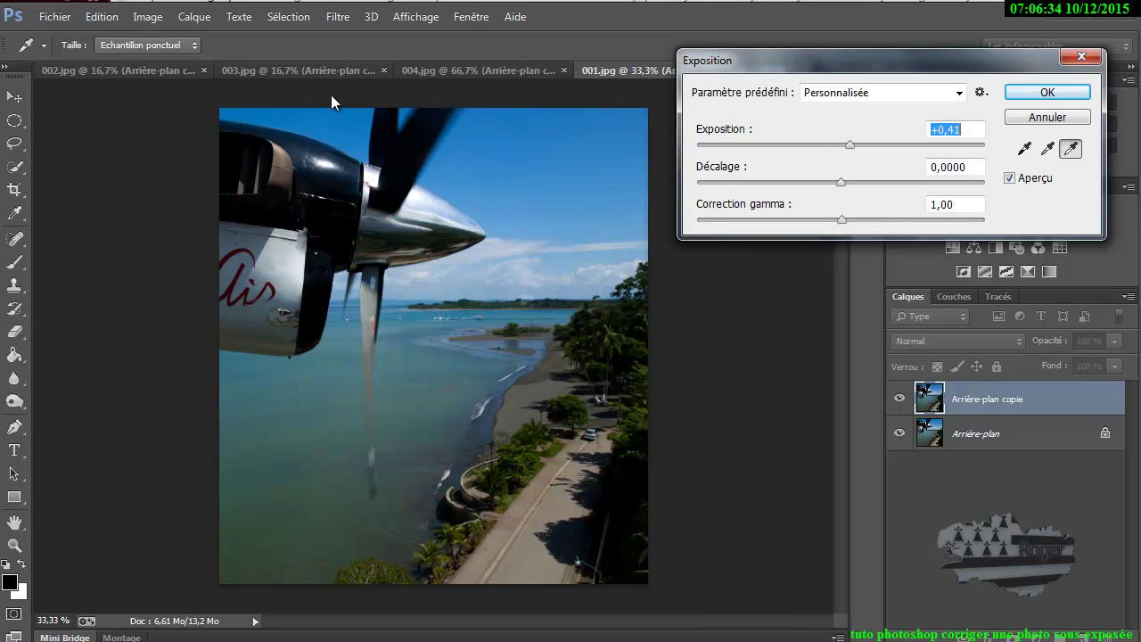
key("Up")
key("Up")
key("Up")
key("Up")
key("Up")
key("Up")
key("Up")
key("Up")
key("Up")
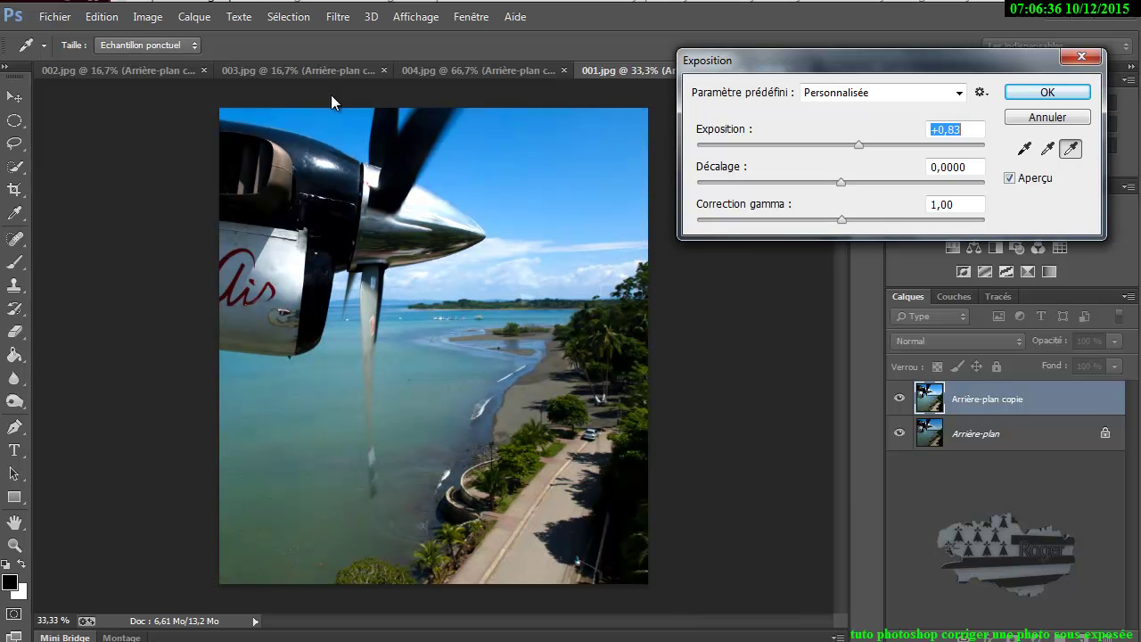
key("Up")
key("Up")
key("Up")
key("Down")
key("Down")
key("Down")
key("Down")
key("Down")
key("Down")
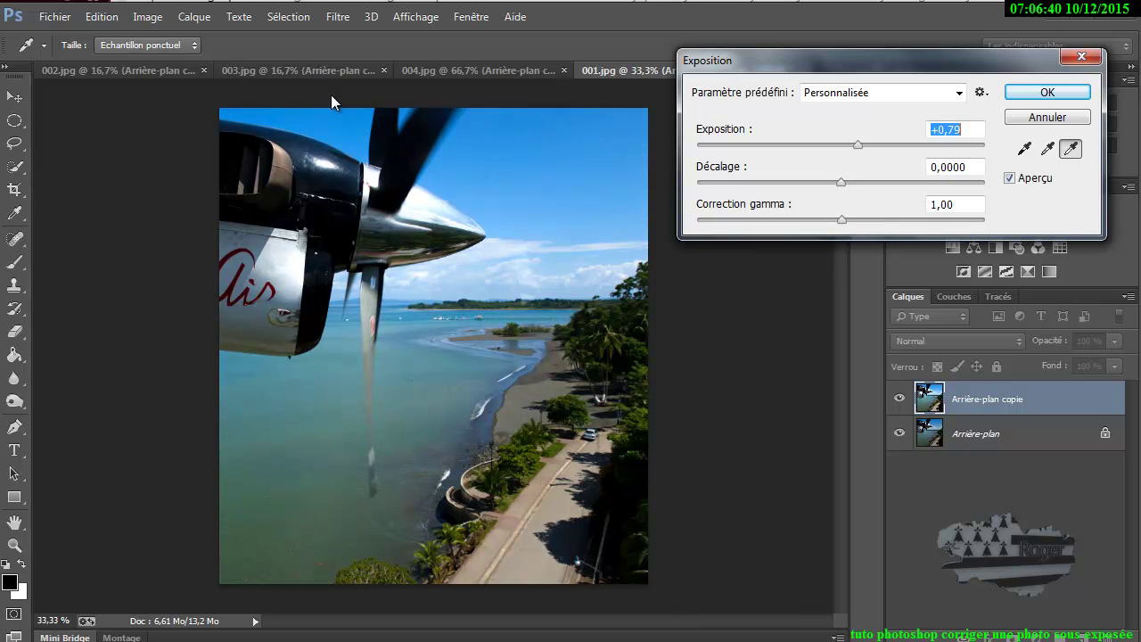
key("Tab")
key("Tab")
key("Down")
key("Down")
key("Down")
key("Down")
key("Down")
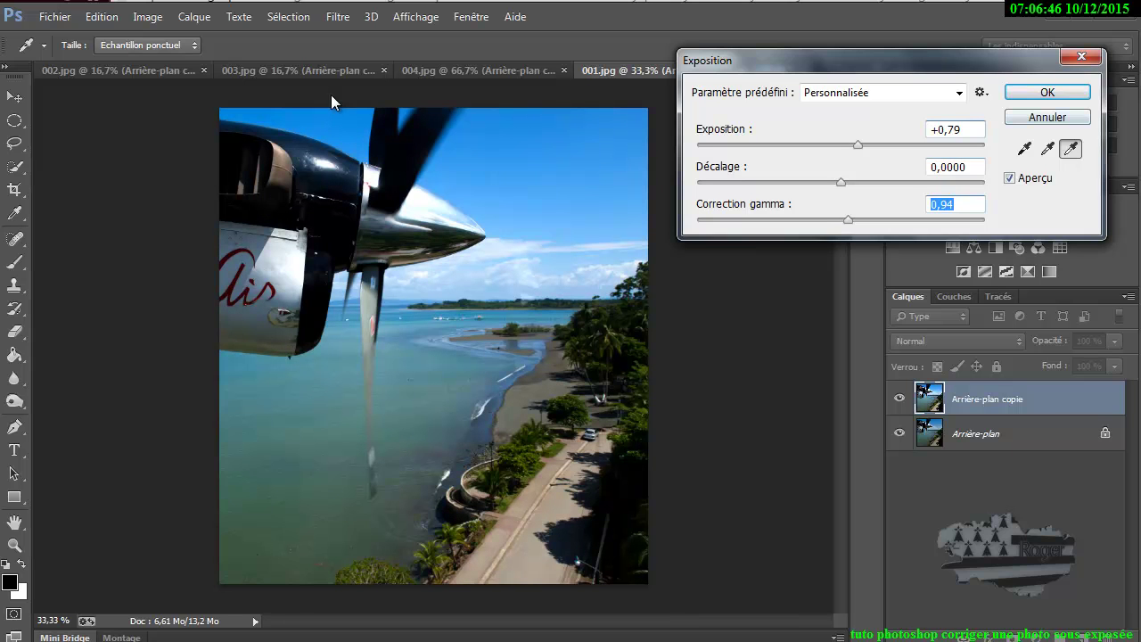
key("p")
key("p")
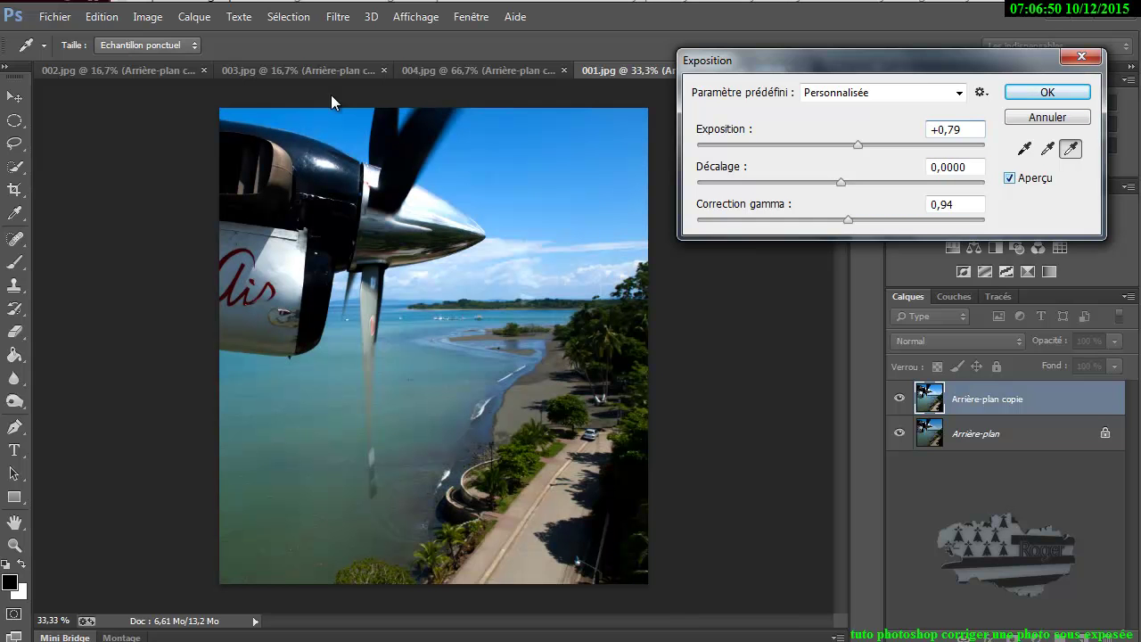
key("Return")
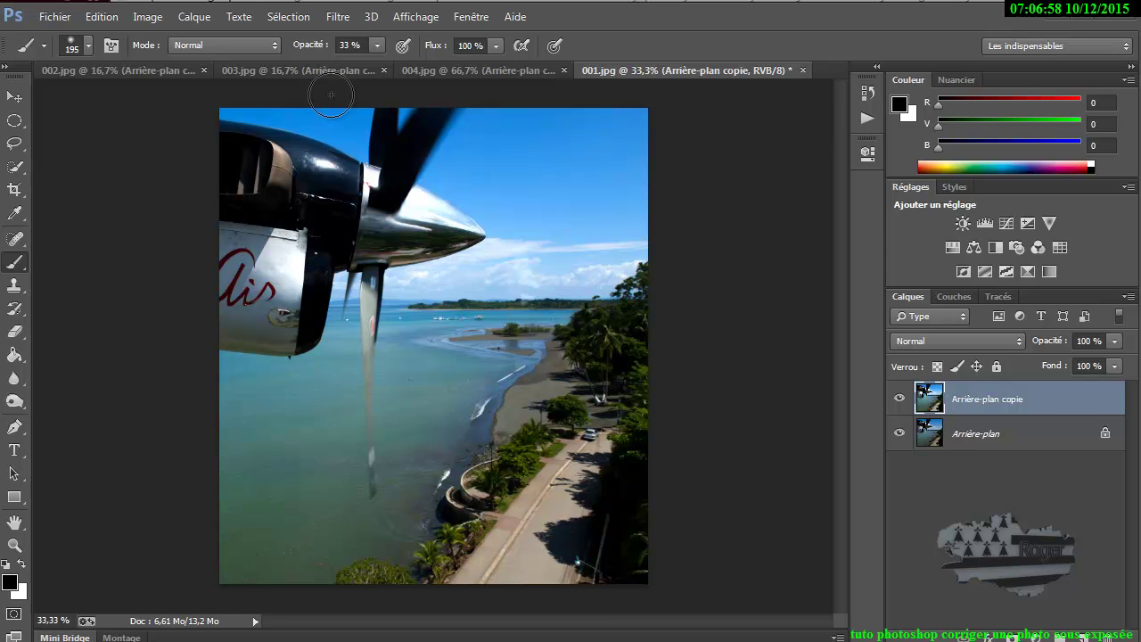
Make a second brightened copy, place the first copy beneath it, and hide the first copy
key("alt+bracketleft")
key("ctrl+j")
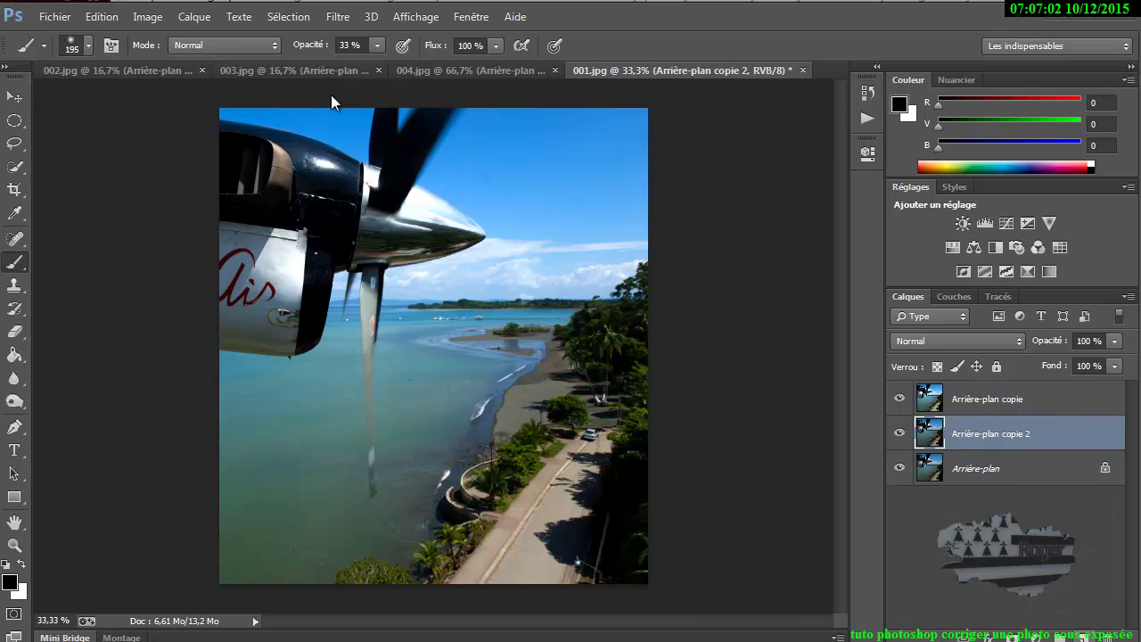
key("alt+bracketright")
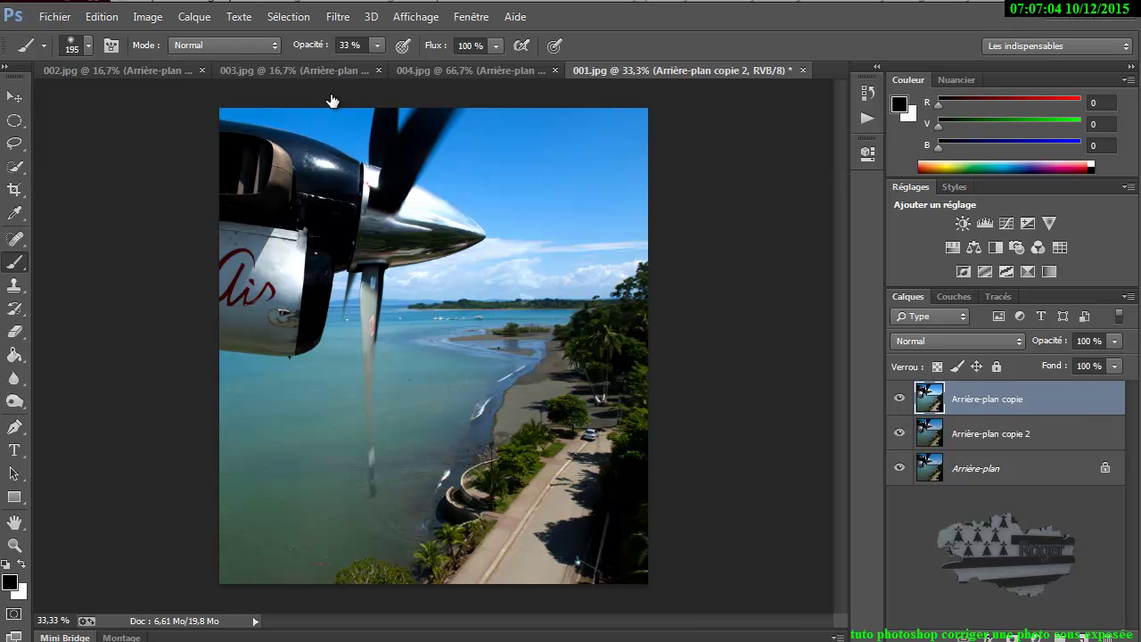
key("ctrl+bracketleft")
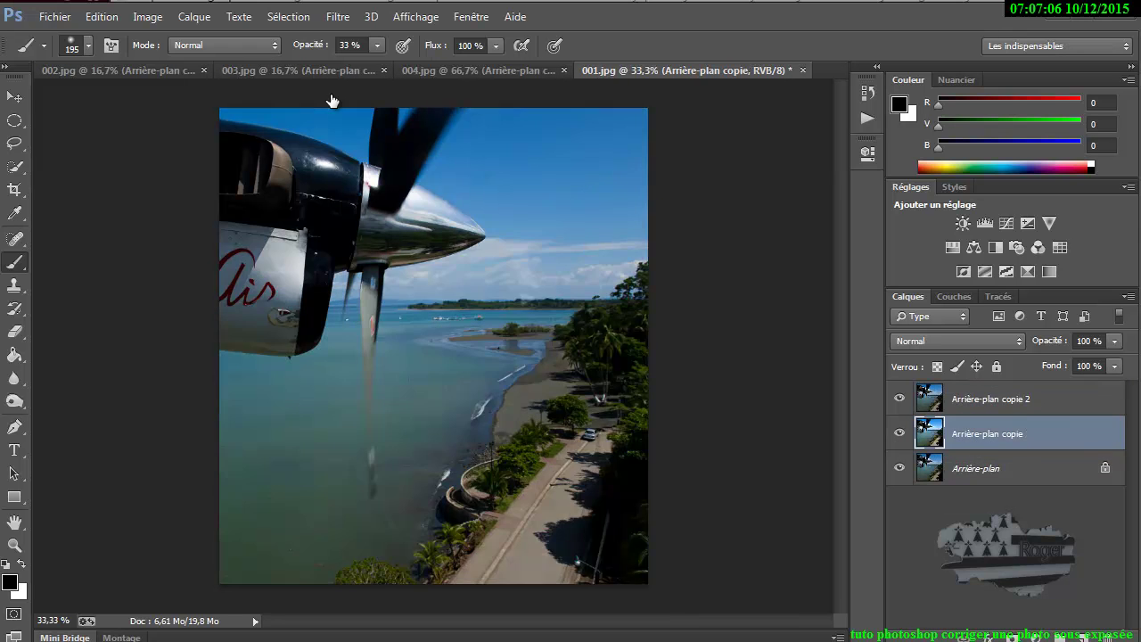
key("alt+bracketright")
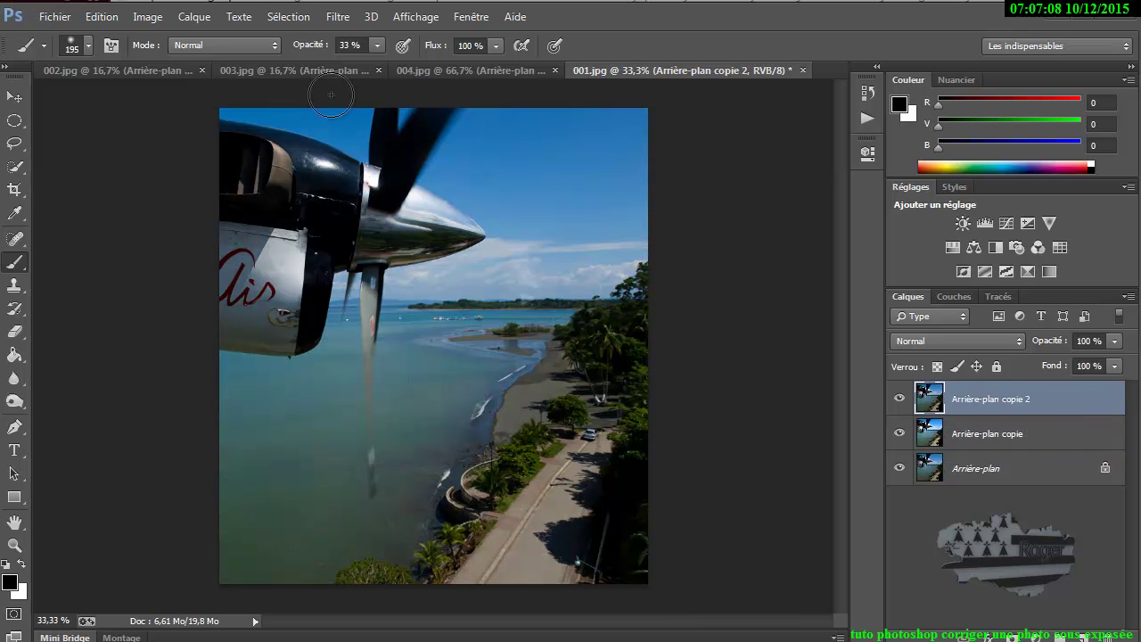
key("ctrl+comma")
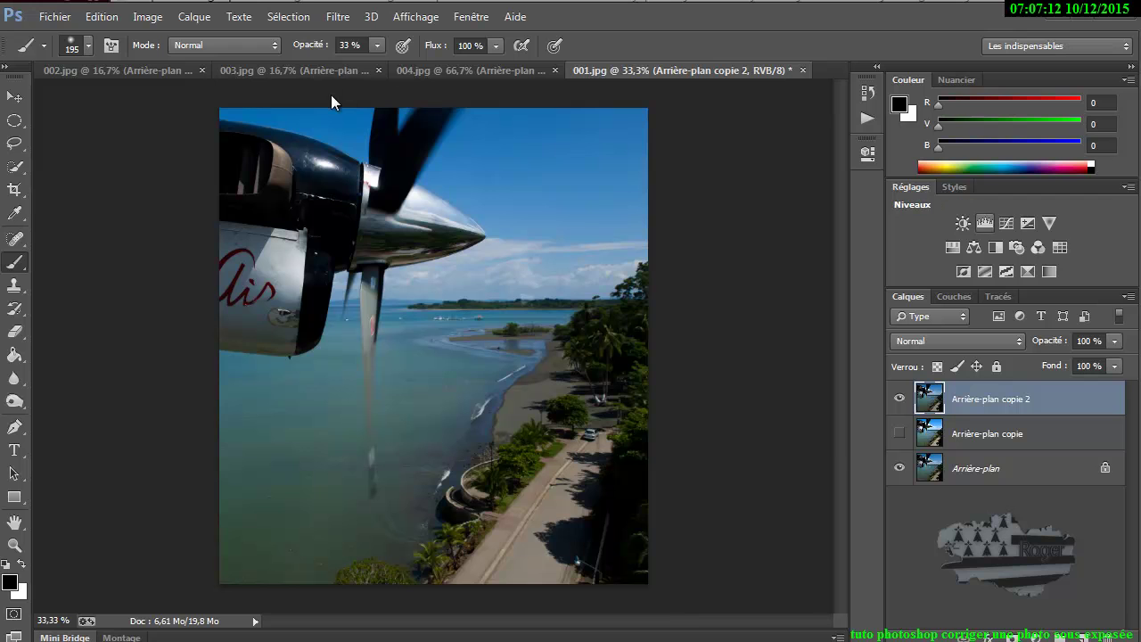
Add a Niveaux Levels layer with white point 186 and midtones 1,10
left_click(984, 223)
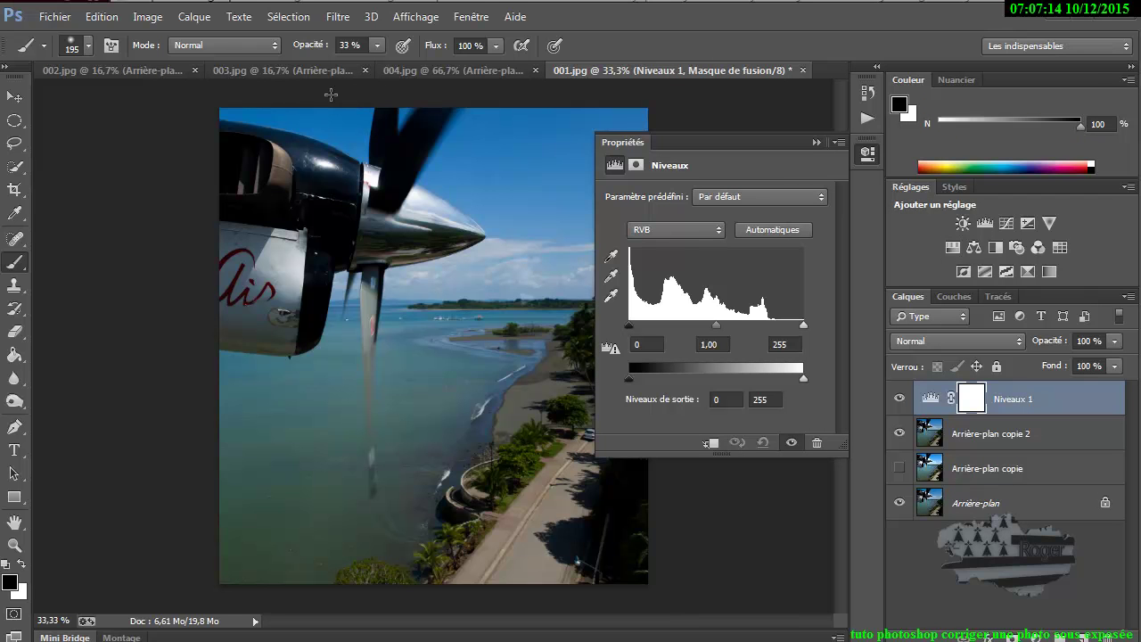
left_click_drag(803, 325, 756, 325)
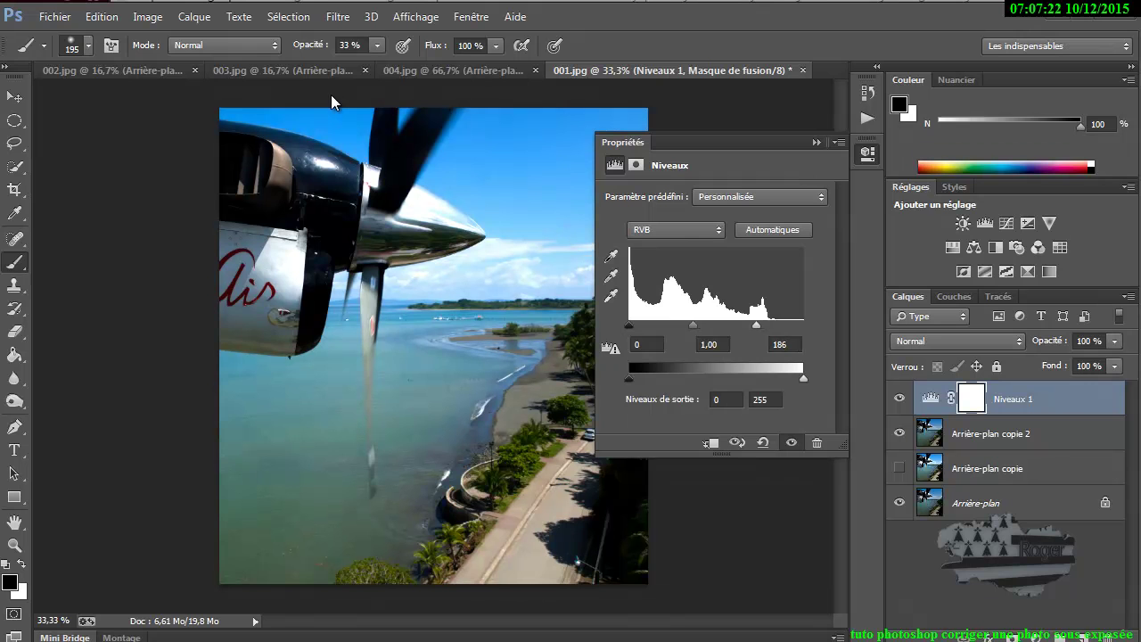
left_click_drag(694, 325, 688, 324)
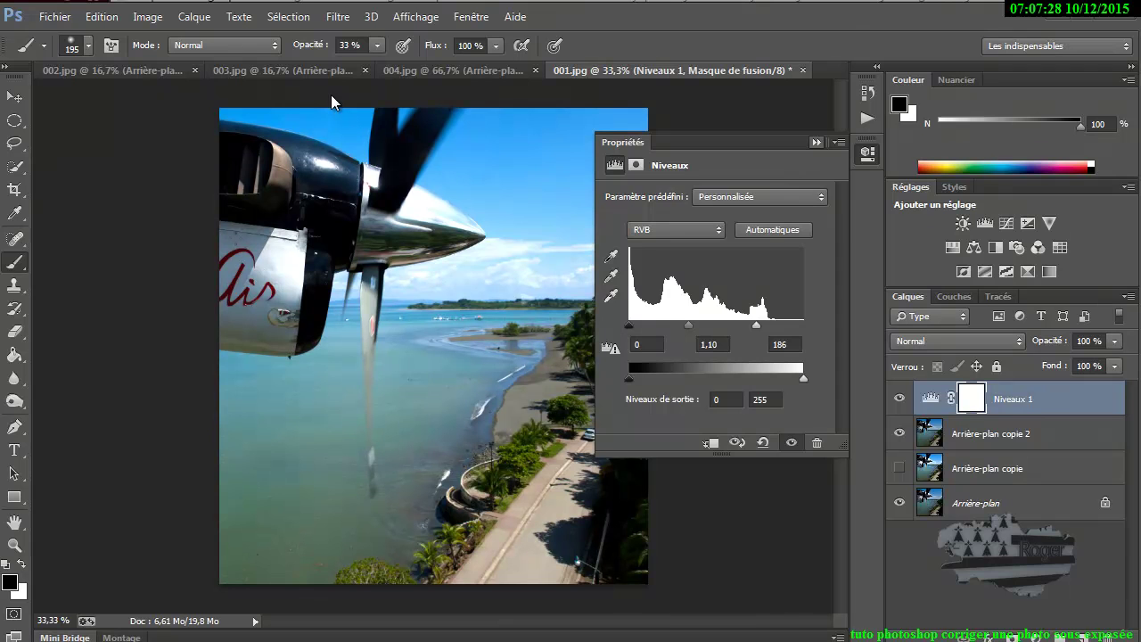
left_click(331, 101)
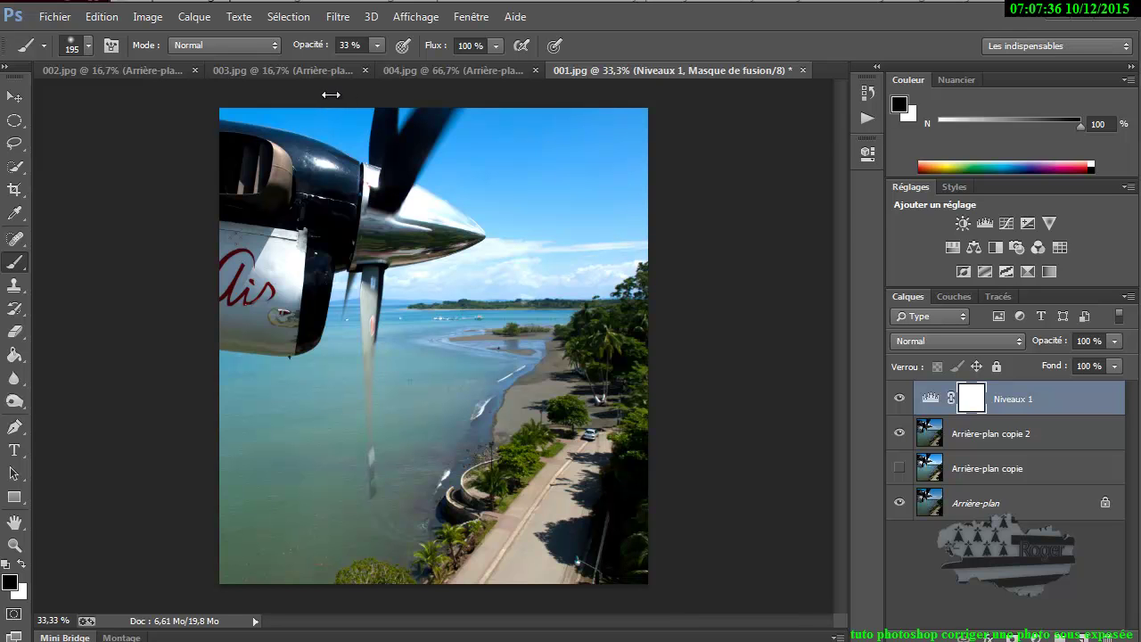
Toggle Niveaux 1 off and on to compare its brightening
key("ctrl+comma")
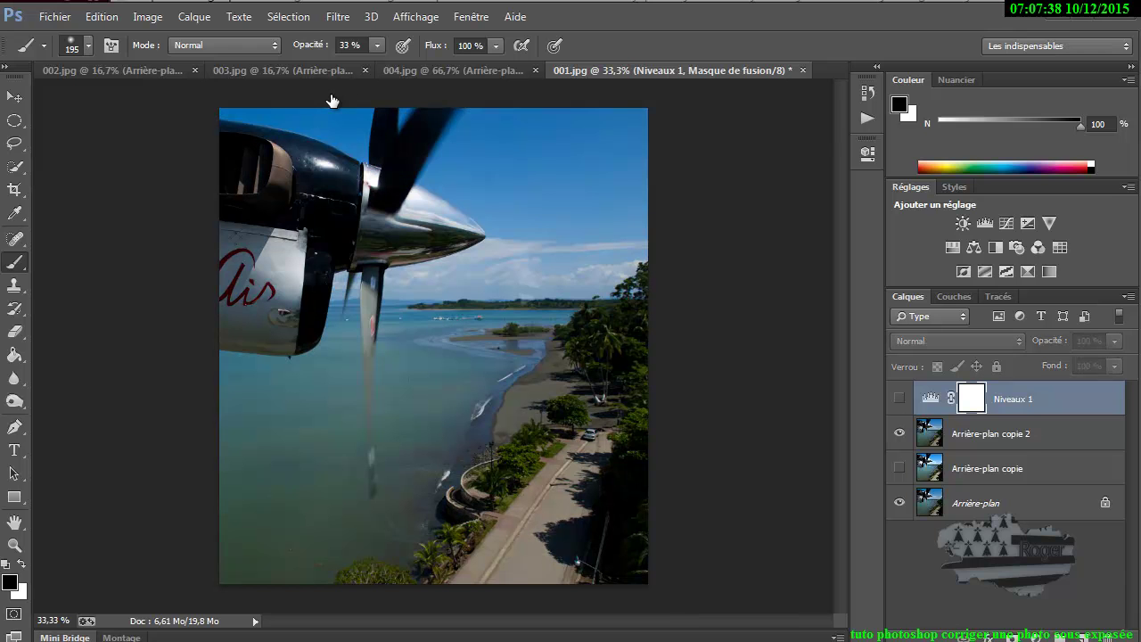
key("ctrl+comma")
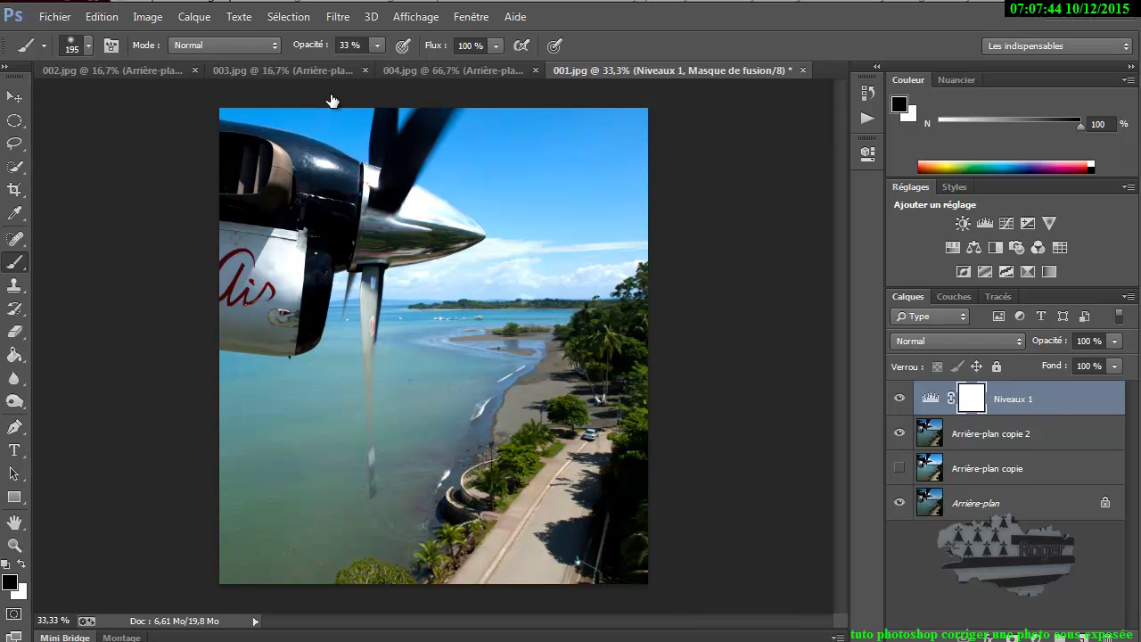
left_click(899, 399)
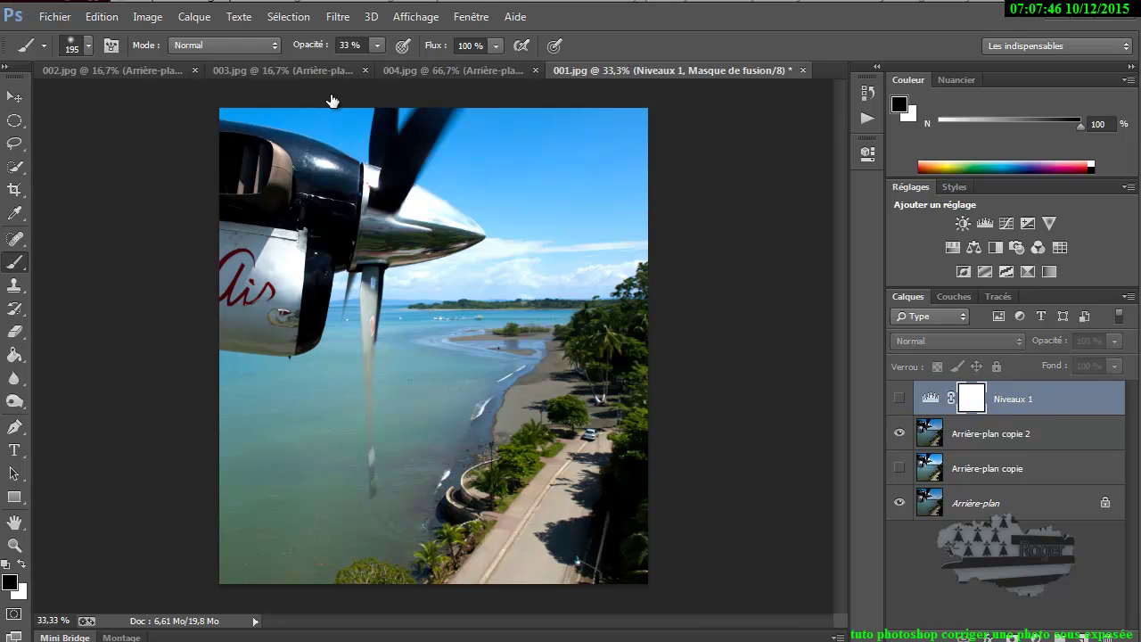
left_click(899, 398)
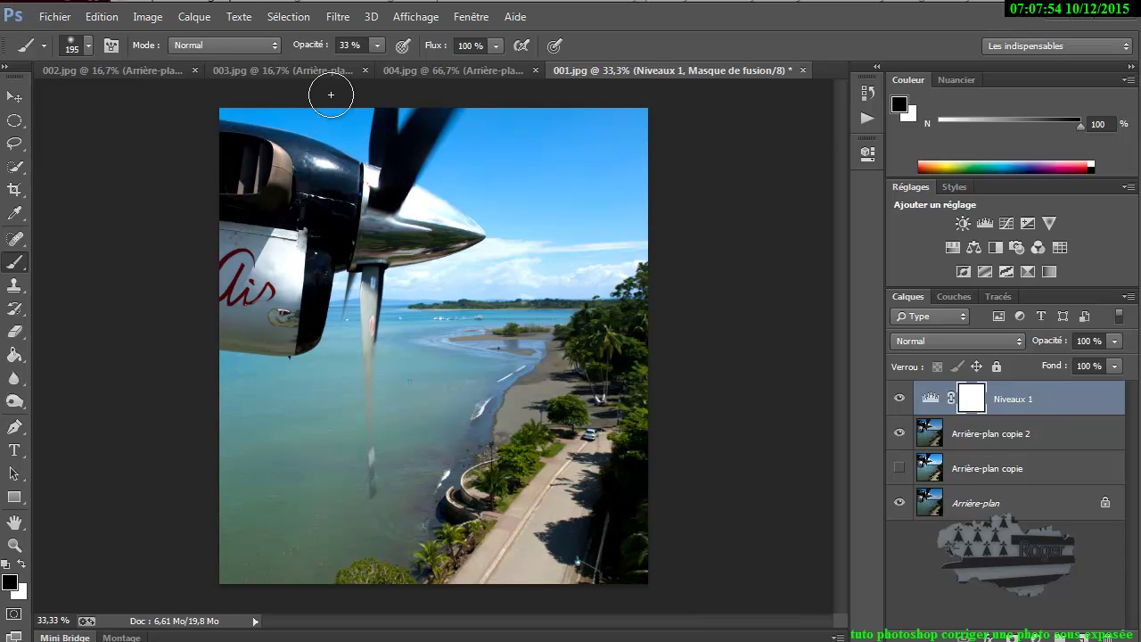
Paint black at 18% brush opacity along the top of the Niveaux 1 mask, then compare
key("l")
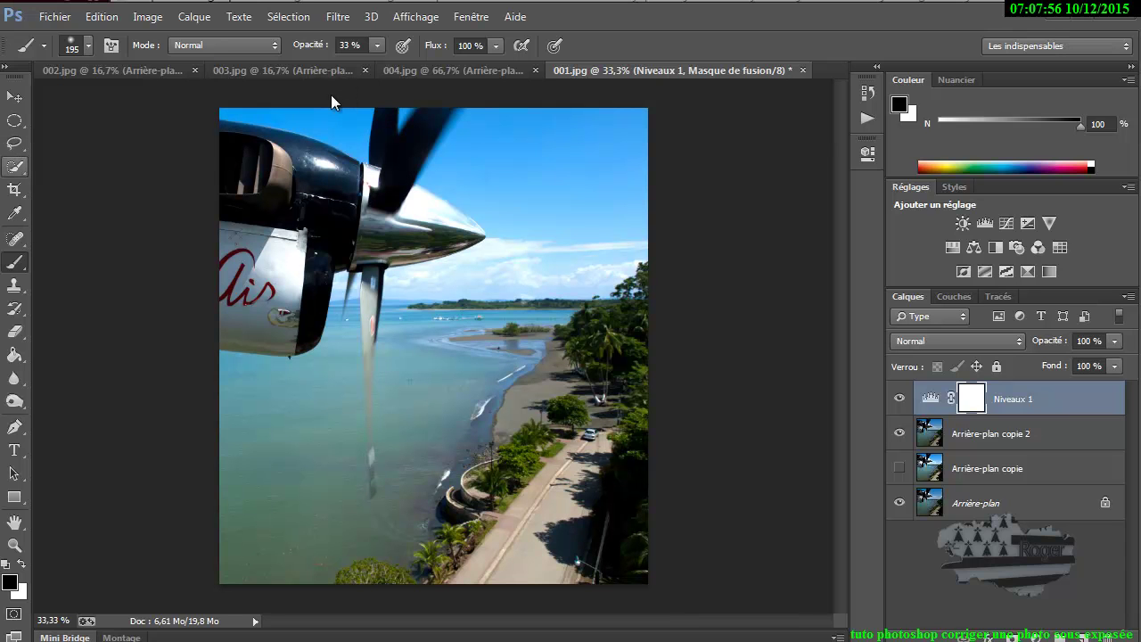
key("b")
key("1")
key("8")
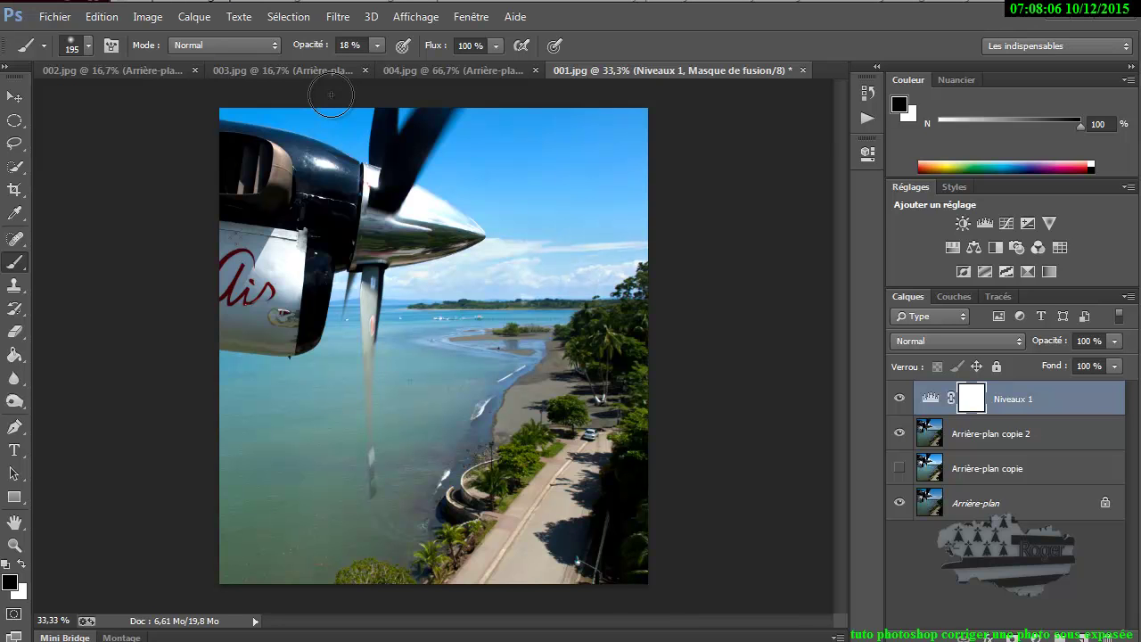
left_click(331, 95)
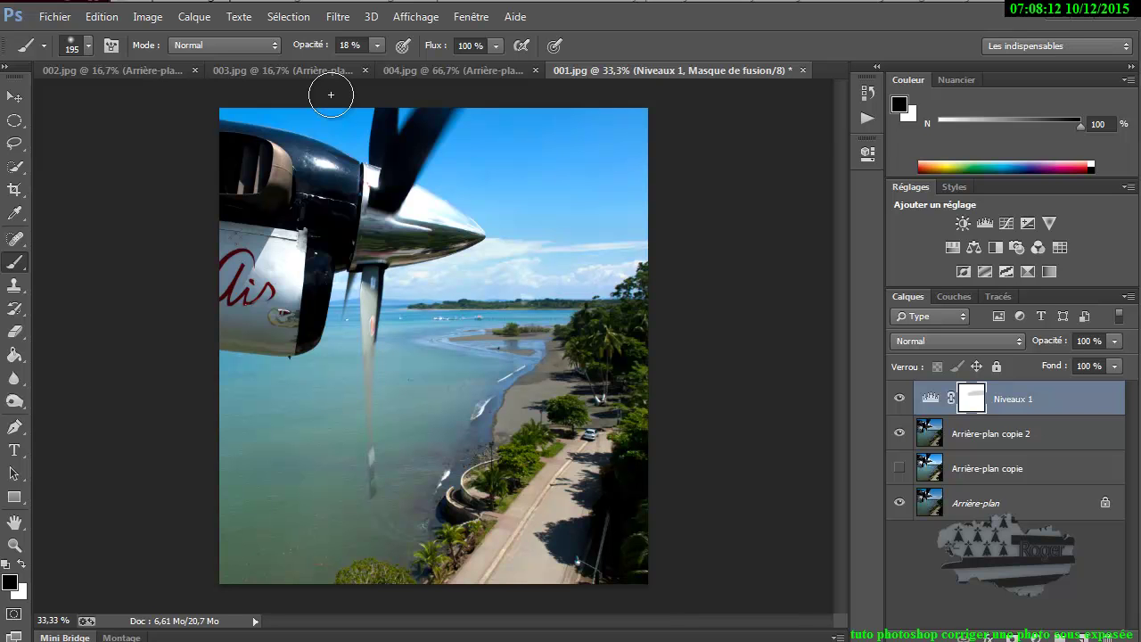
key("ctrl+comma")
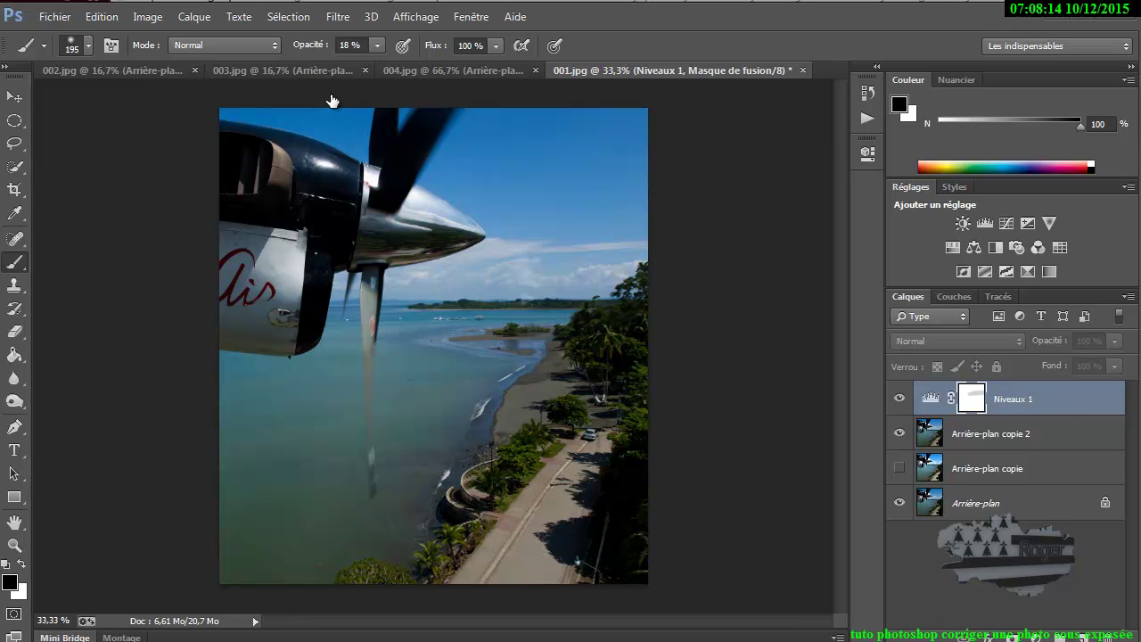
key("ctrl+comma")
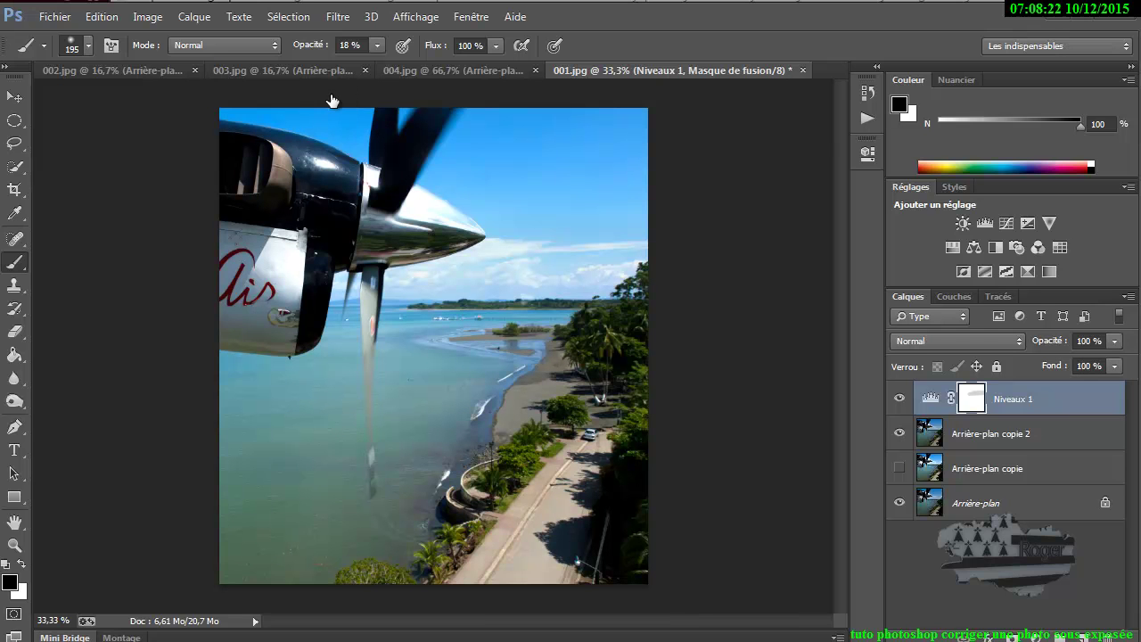
Hide Niveaux 1, move it below Arrière-plan copie 2, and select that copy
left_click(899, 398)
left_click_drag(1013, 398, 995, 435)
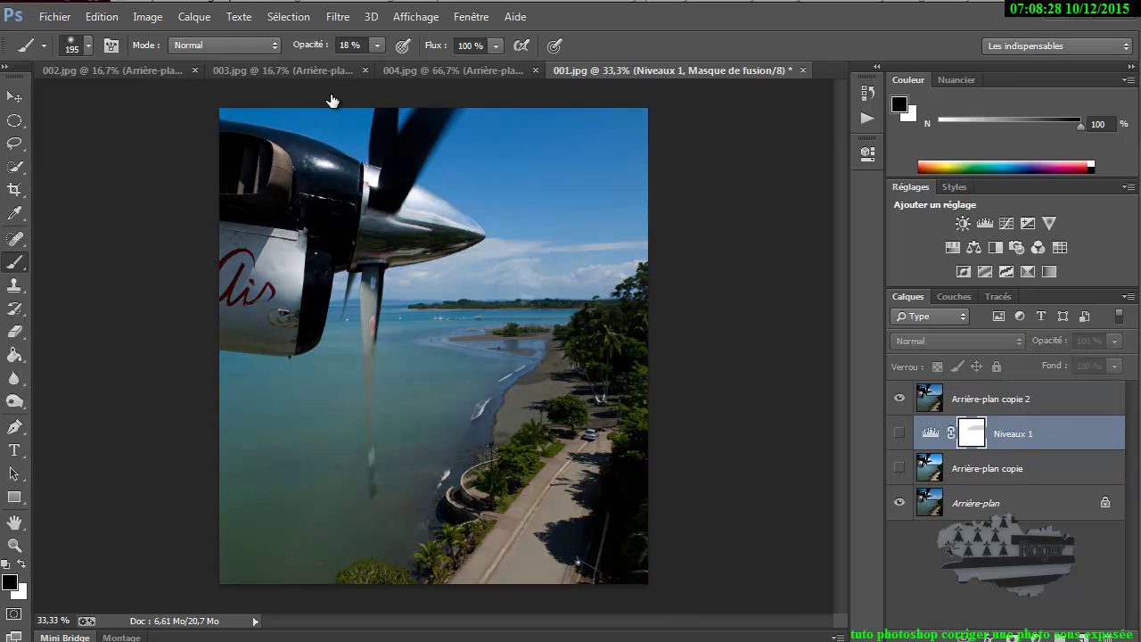
key("alt+bracketright")
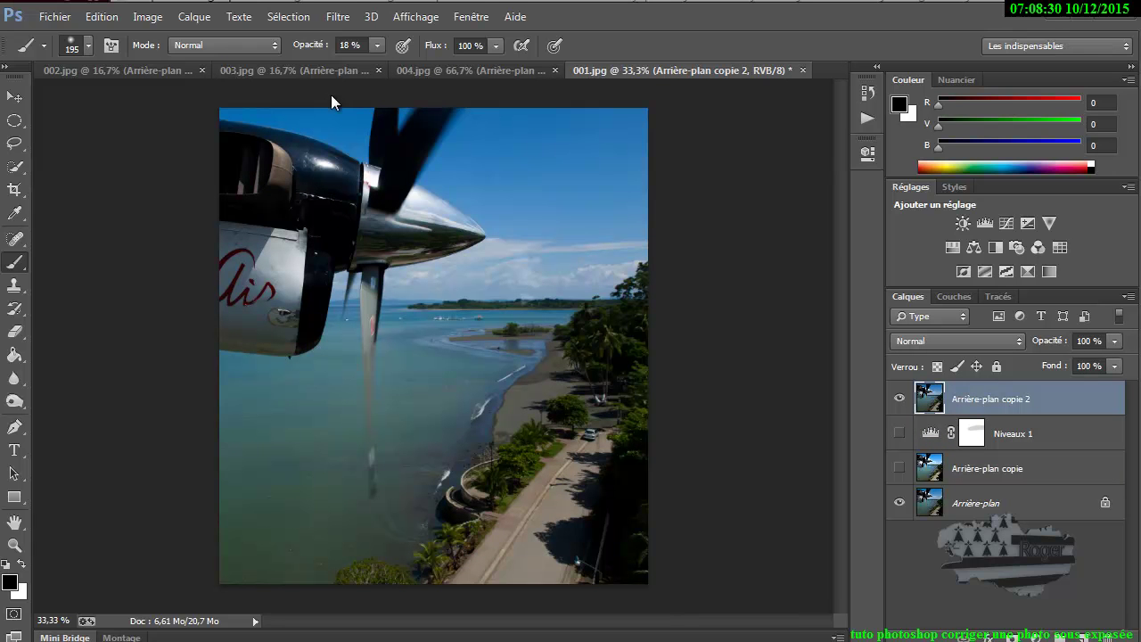
key("alt+t")
key("Down")
key("Down")
key("Return")
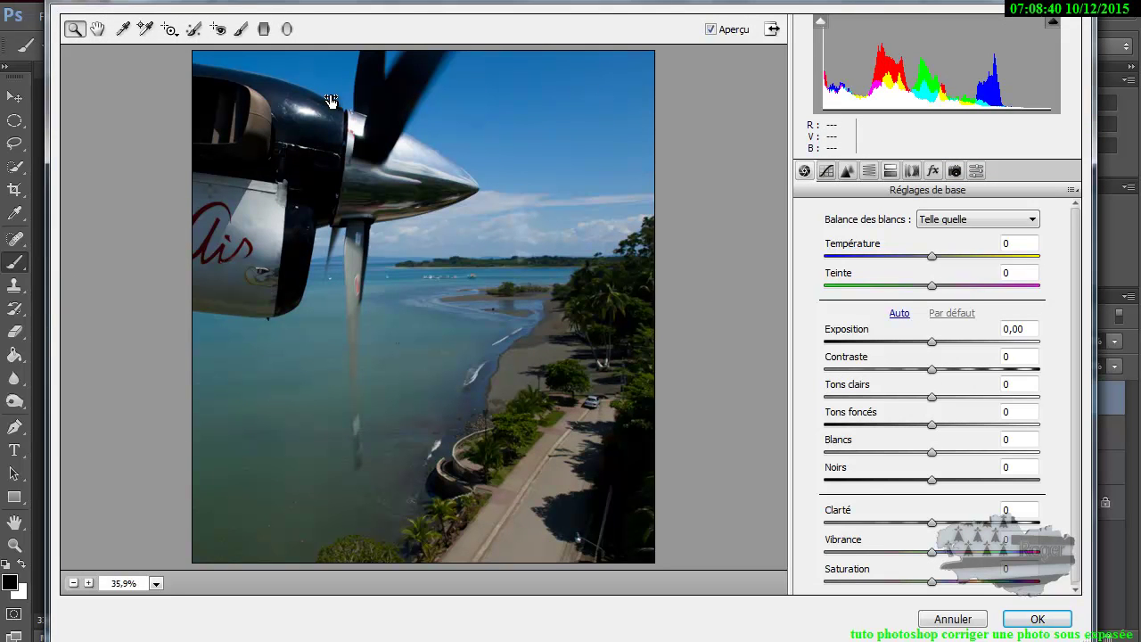
In Camera Raw, set Clarté to +12 and Exposition to +0,90
type("21")
key("Up")
key("Up")
key("Up")
key("Up")
key("Up")
key("Up")
key("Up")
key("Up")
key("Up")
key("Up")
key("Up")
key("Up")
key("Up")
key("Up")
key("Up")
key("Up")
key("Up")
key("Up")
key("shift+Down")
key("shift+Down")
key("shift+Down")
key("Down")
key("Down")
key("Down")
key("Down")
key("Down")
key("Down")
key("Down")
key("Down")
key("Down")
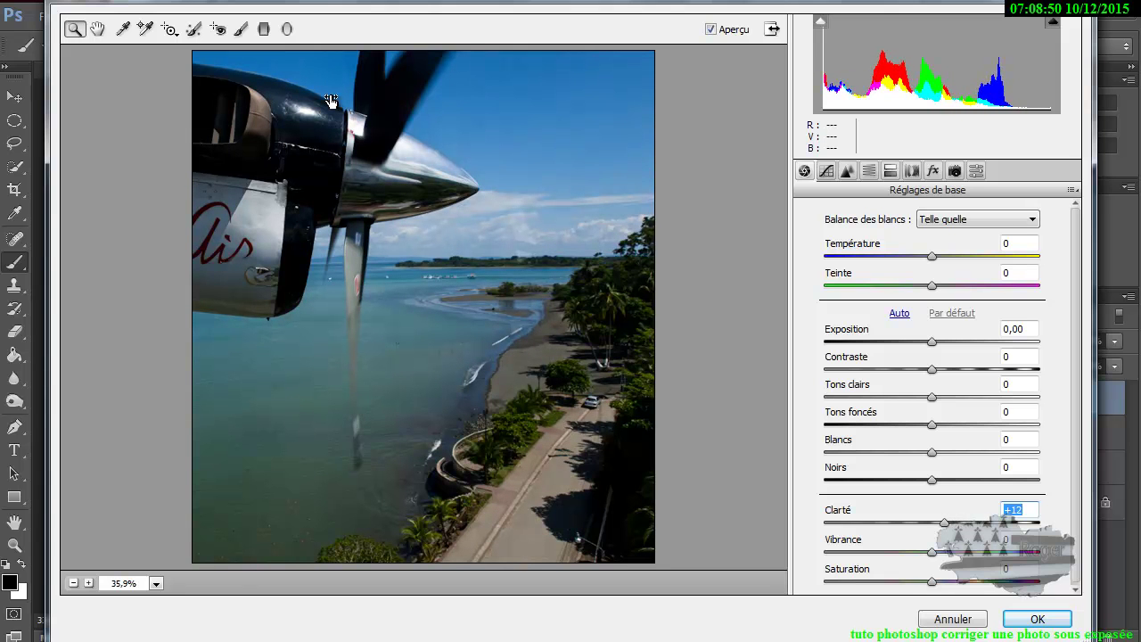
key("shift+Tab")
key("shift+Tab")
key("shift+Tab")
key("Up")
key("Up")
key("Up")
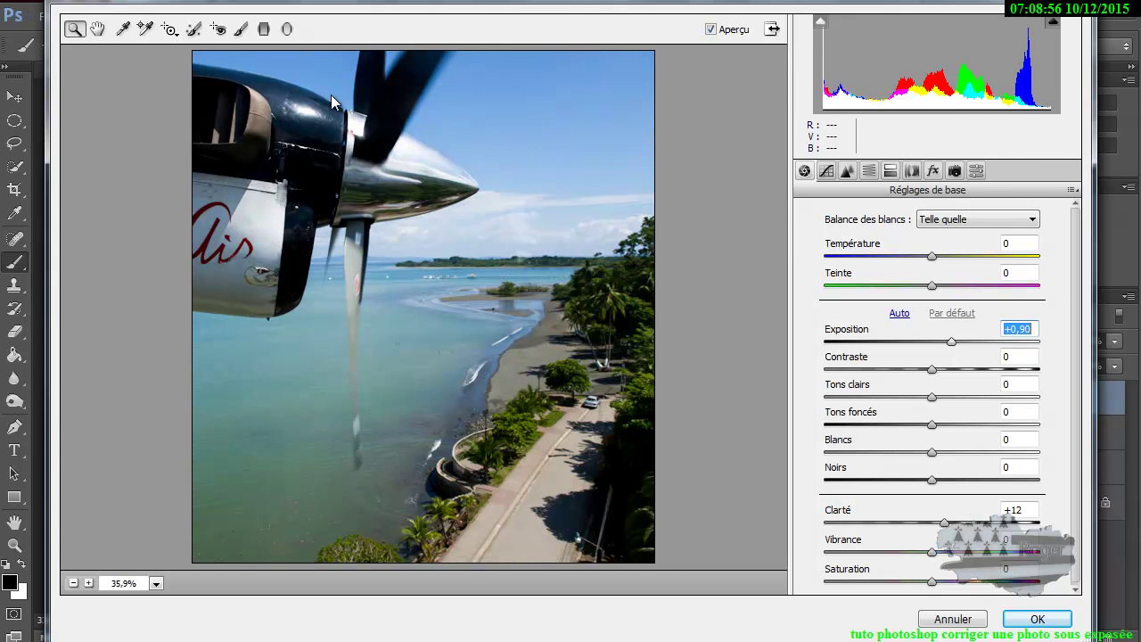
key("Down")
key("Down")
key("Down")
key("Up")
key("Up")
key("Up")
Set Tons clairs to +14 and Tons foncés to +17, then apply Camera Raw
key("Tab")
key("Tab")
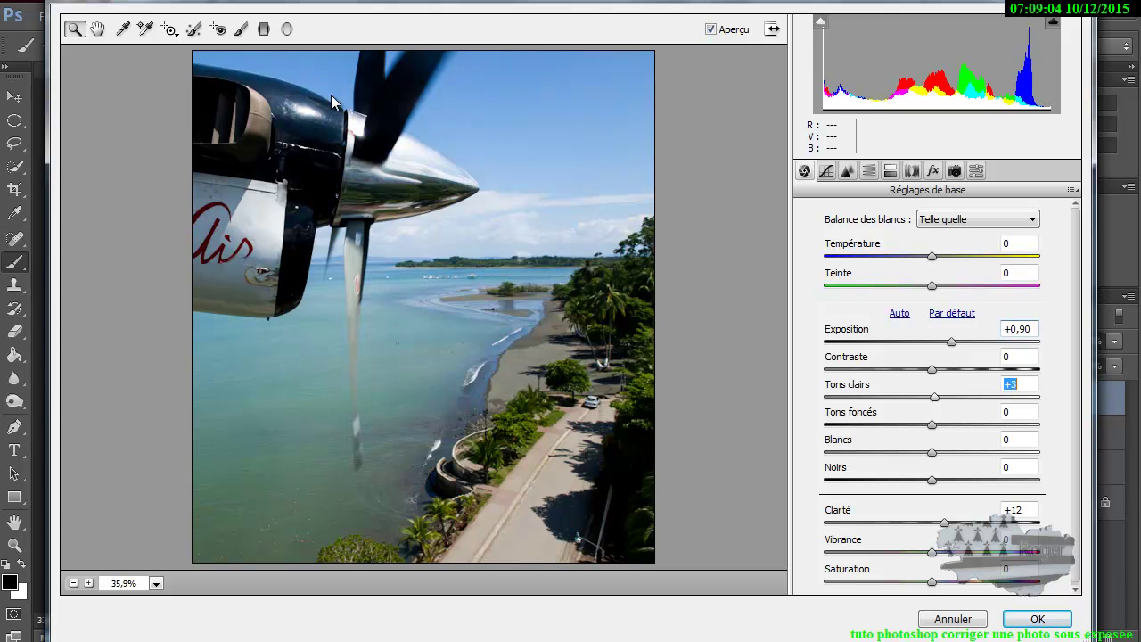
key("Up")
key("Up")
key("Up")
key("shift+Up")
key("shift+Up")
key("shift+Up")
key("shift+Up")
key("Down")
key("Down")
key("Down")
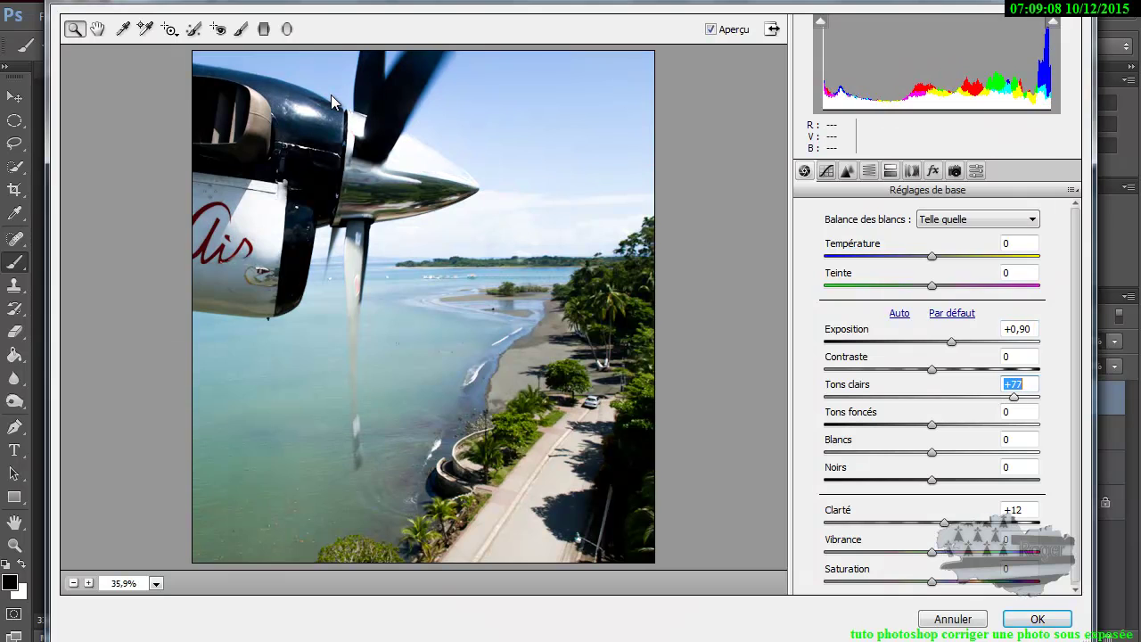
key("Down")
key("Down")
key("Down")
key("Down")
key("Down")
key("Down")
key("shift+Down")
key("Down")
key("Down")
key("Down")
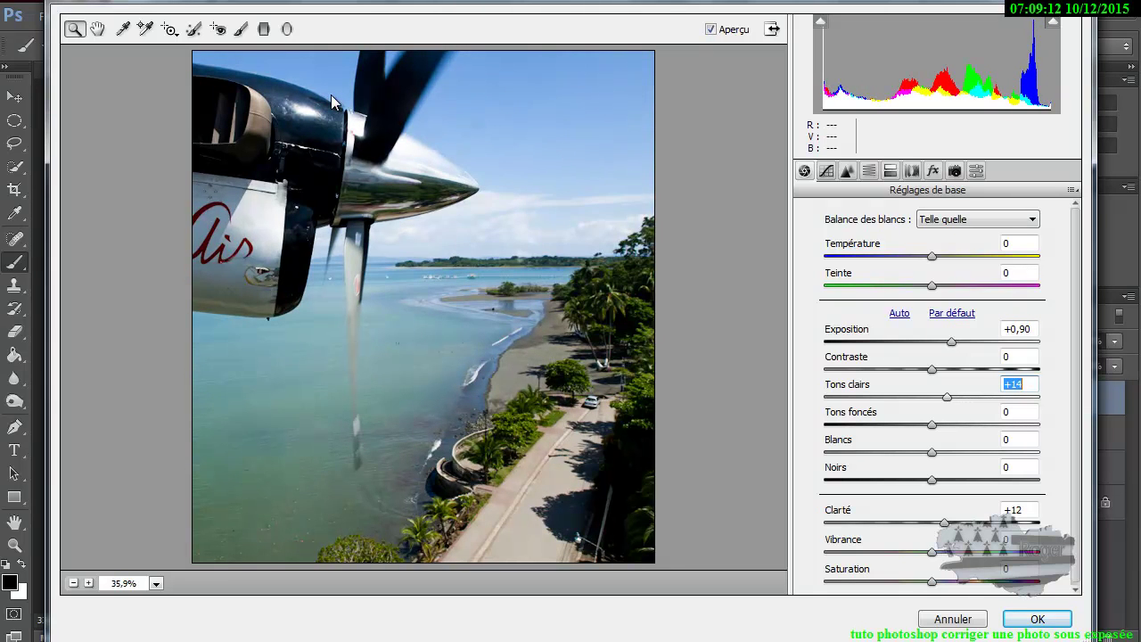
key("Tab")
key("Down")
key("Down")
key("Down")
key("Down")
key("Down")
key("Down")
key("Down")
key("Down")
key("Down")
key("Down")
key("Down")
key("Down")
key("Up")
key("Up")
key("Up")
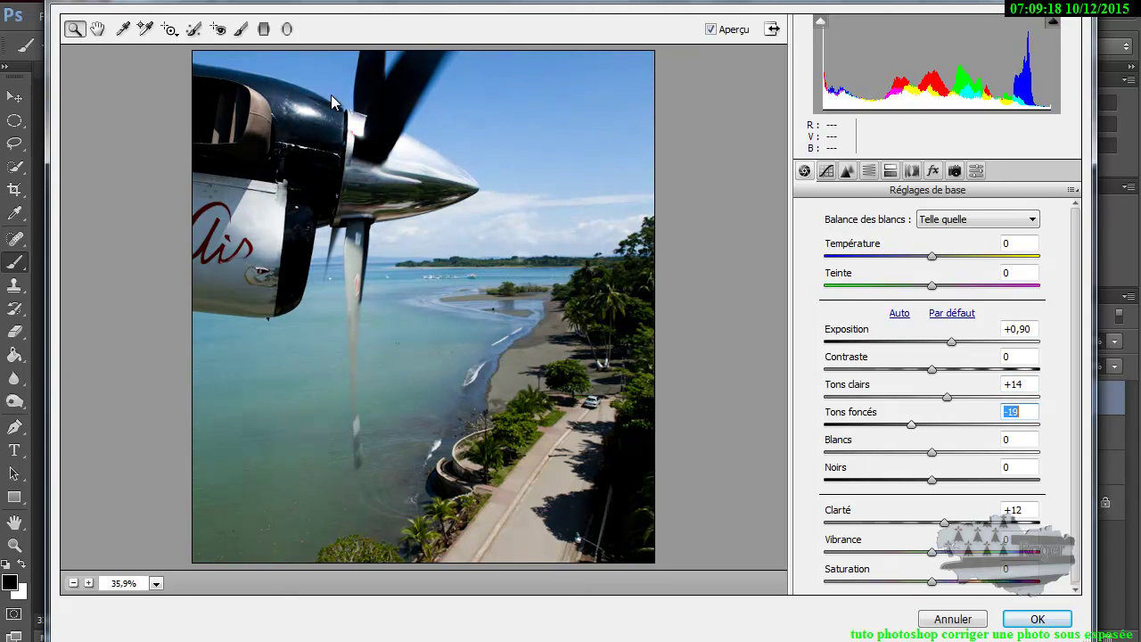
key("Up")
key("Up")
key("Up")
key("Up")
key("Up")
key("Up")
key("Up")
key("Up")
key("Up")
key("Up")
key("Up")
key("Up")
key("Up")
key("Up")
key("Up")
key("Up")
key("Up")
key("Up")
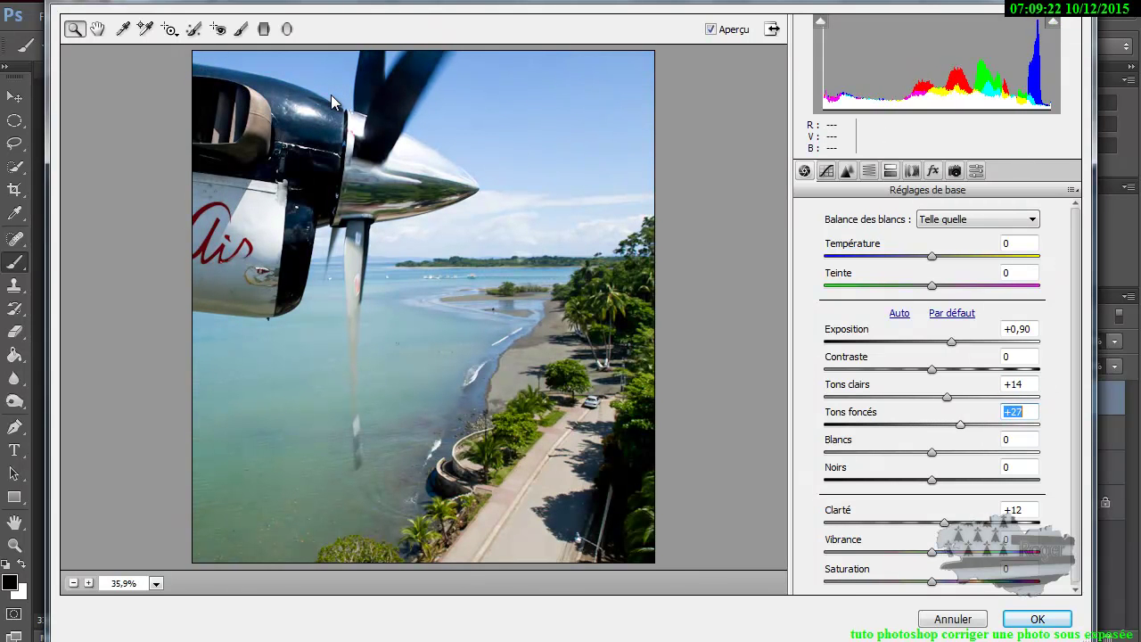
key("Down")
key("Down")
key("Down")
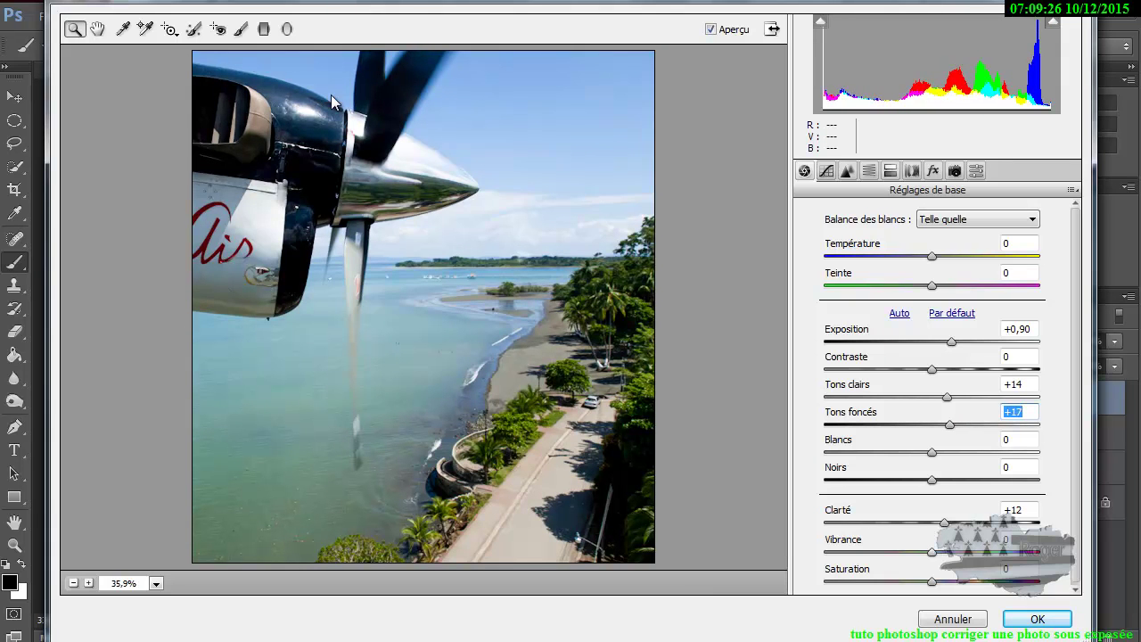
key("Return")
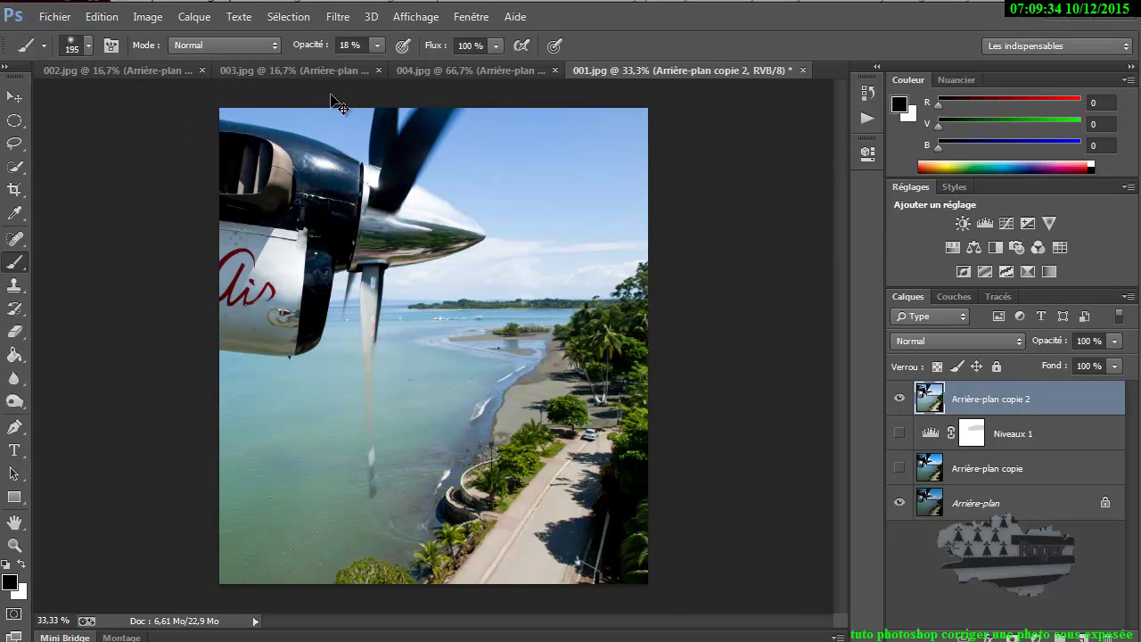
Compare the Camera Raw result with undo, then add a white mask to Arrière-plan copie 2
key("ctrl+z")
key("ctrl+z")
key("ctrl+shift+m")
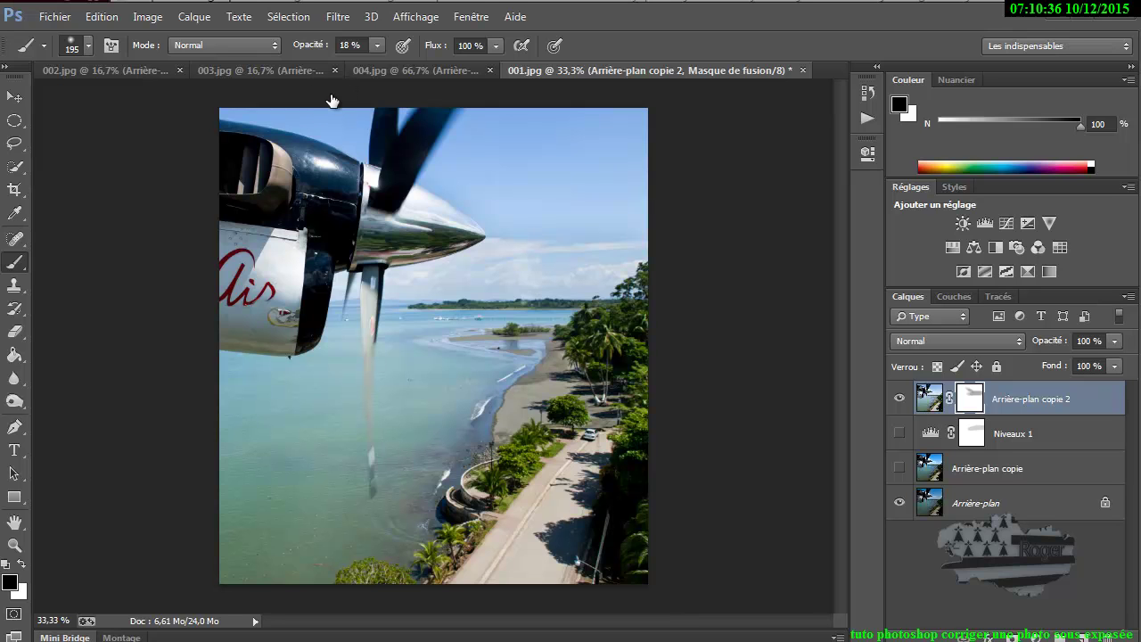
Hide Arrière-plan copie 2 and trial a +3,48 Exposition on the original, without keeping it
key("ctrl+comma")
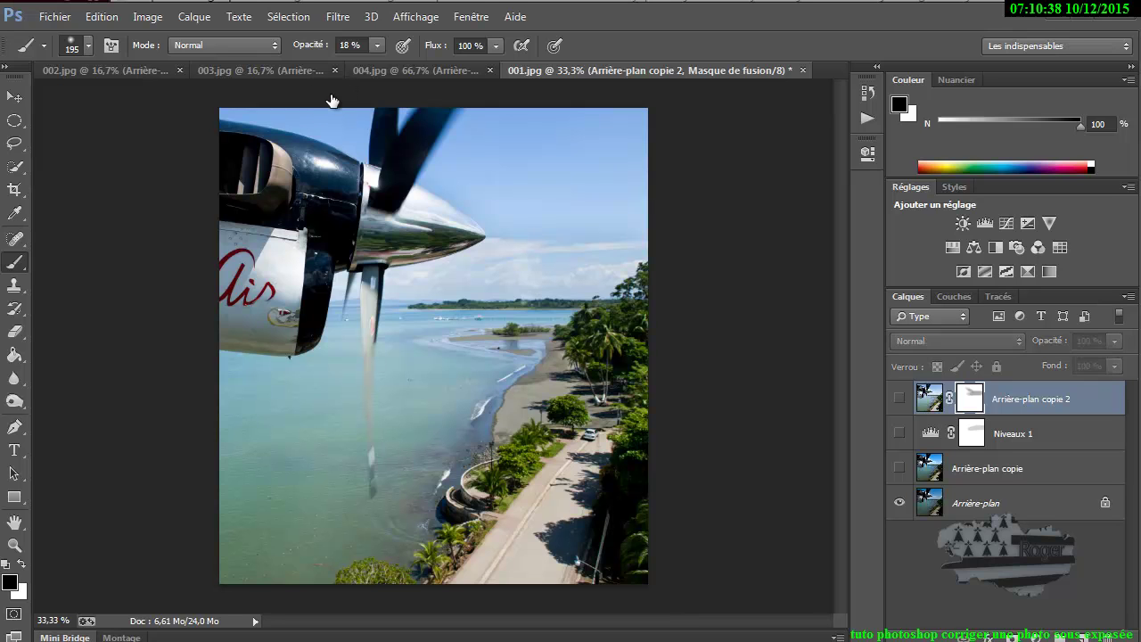
key("alt+comma")
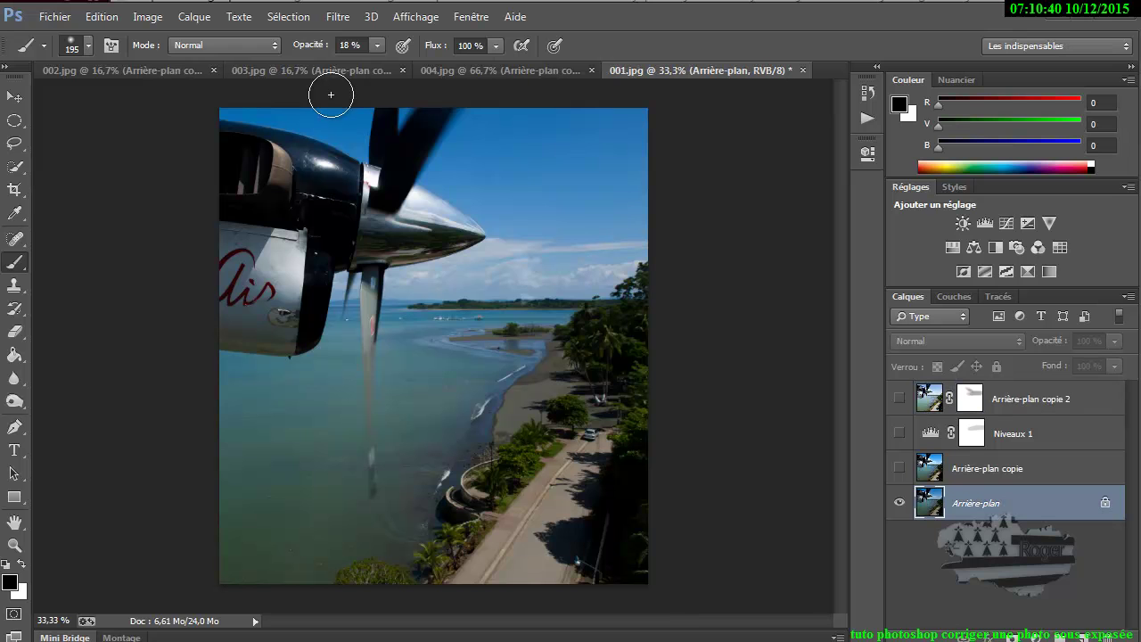
key("alt+i")
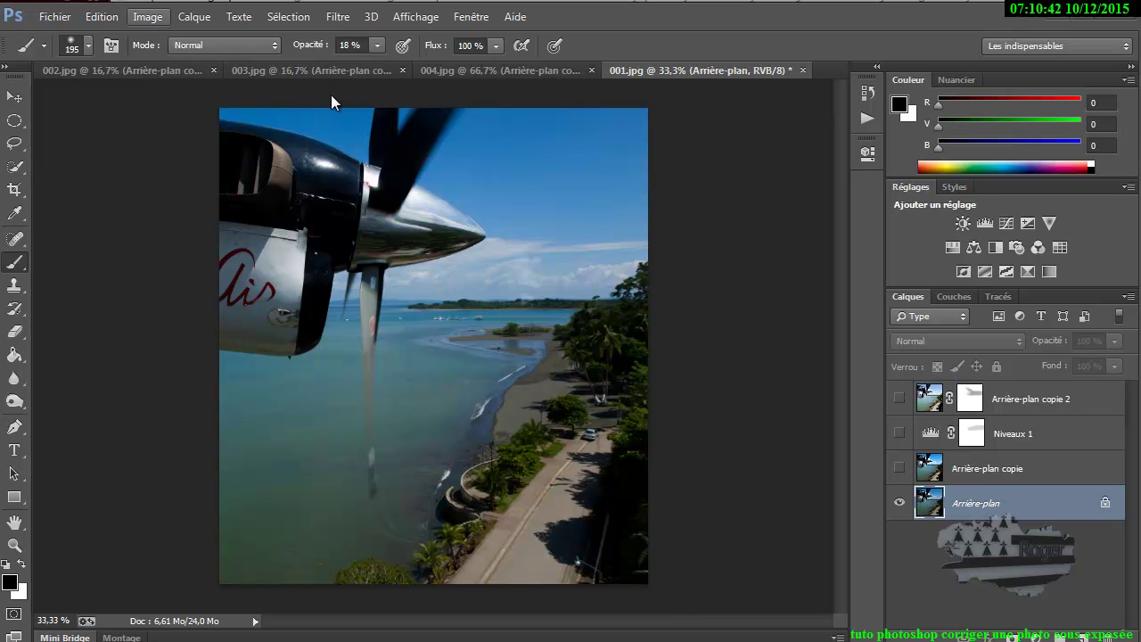
key("Down")
key("Down")
key("Right")
key("Down")
key("Down")
key("Down")
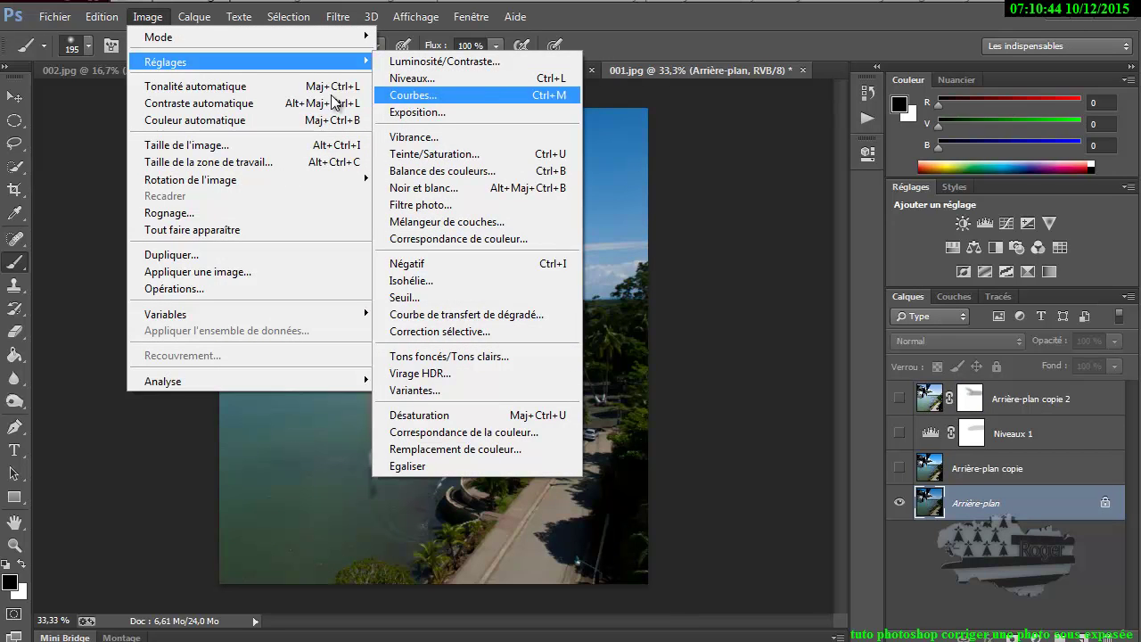
key("Down")
key("Return")
type("2,28")
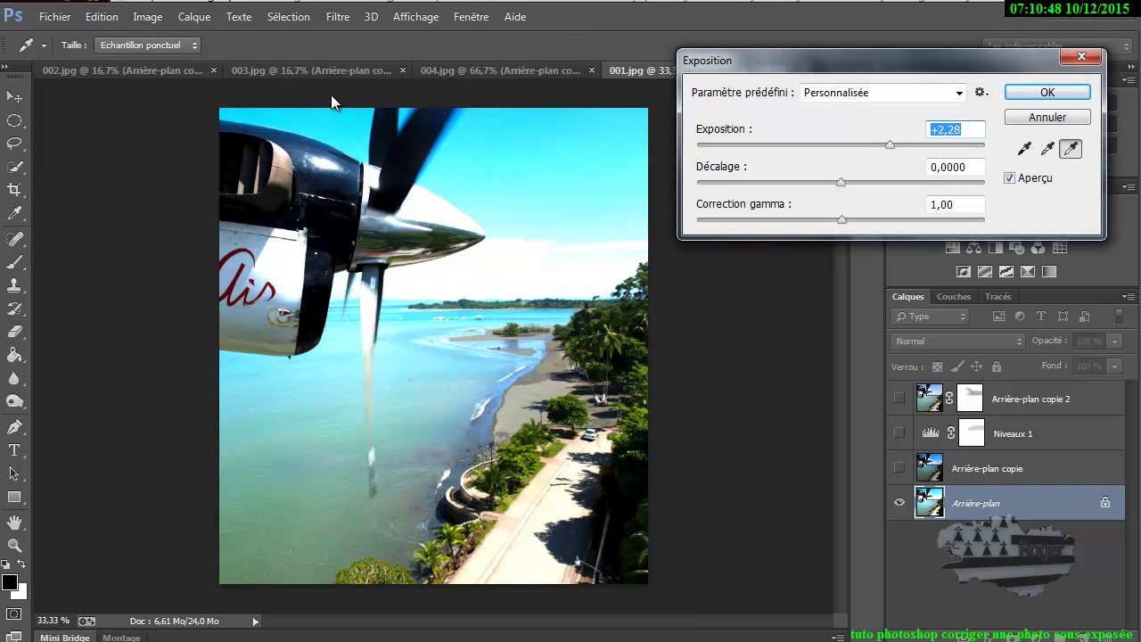
type("3,48")
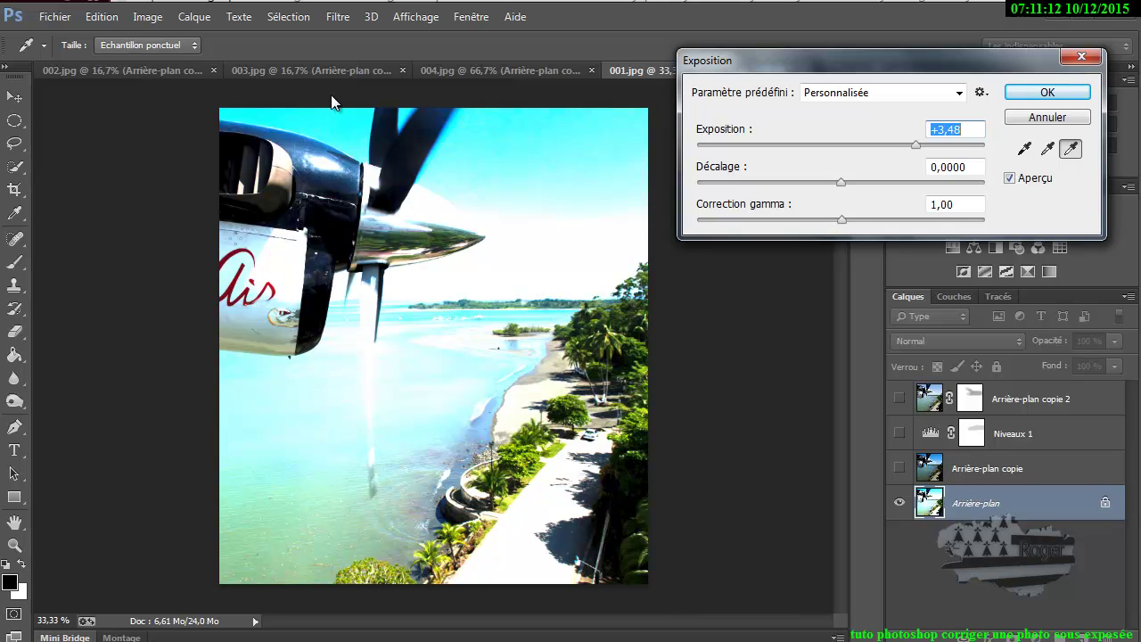
key("alt+p")
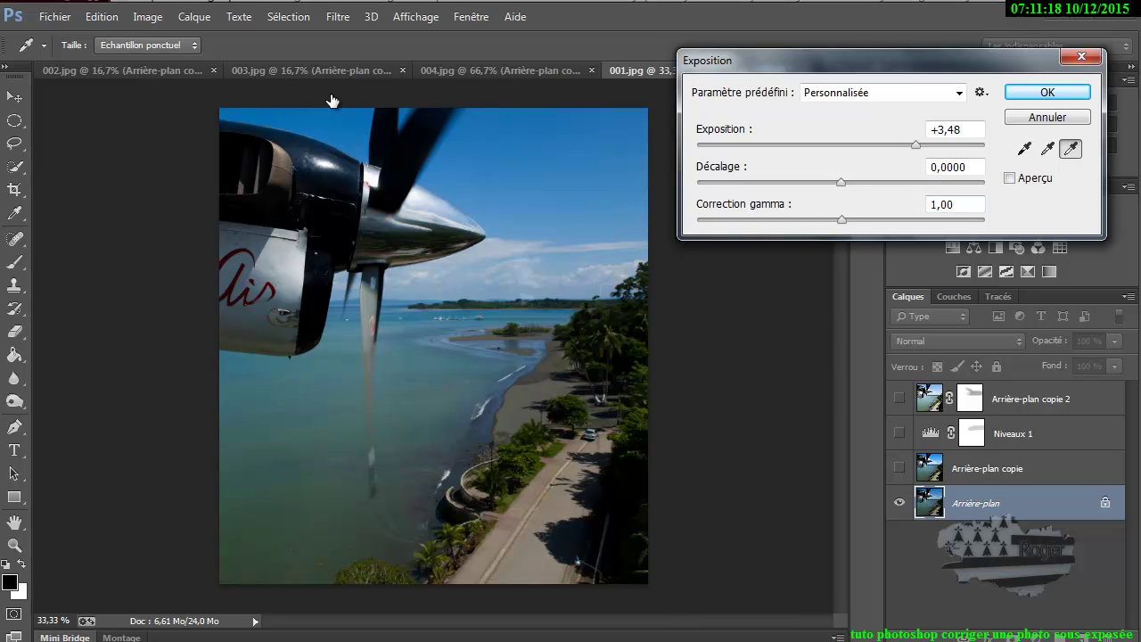
key("Return")
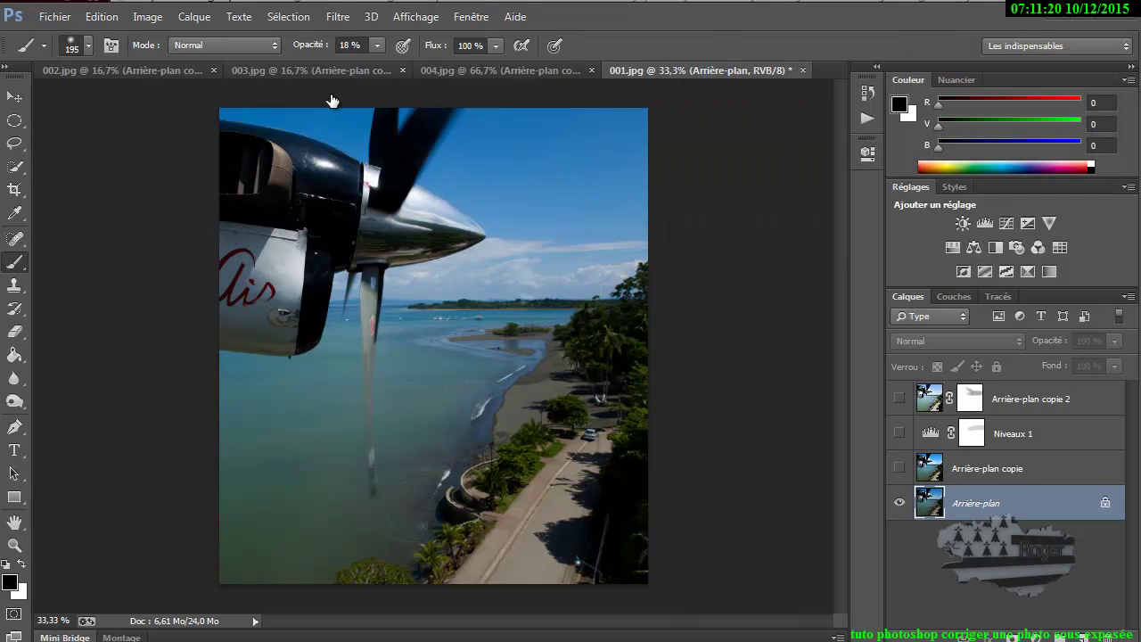
Turn Arrière-plan copie 2's visibility back on to show the Camera Raw brightening
left_click(899, 399)
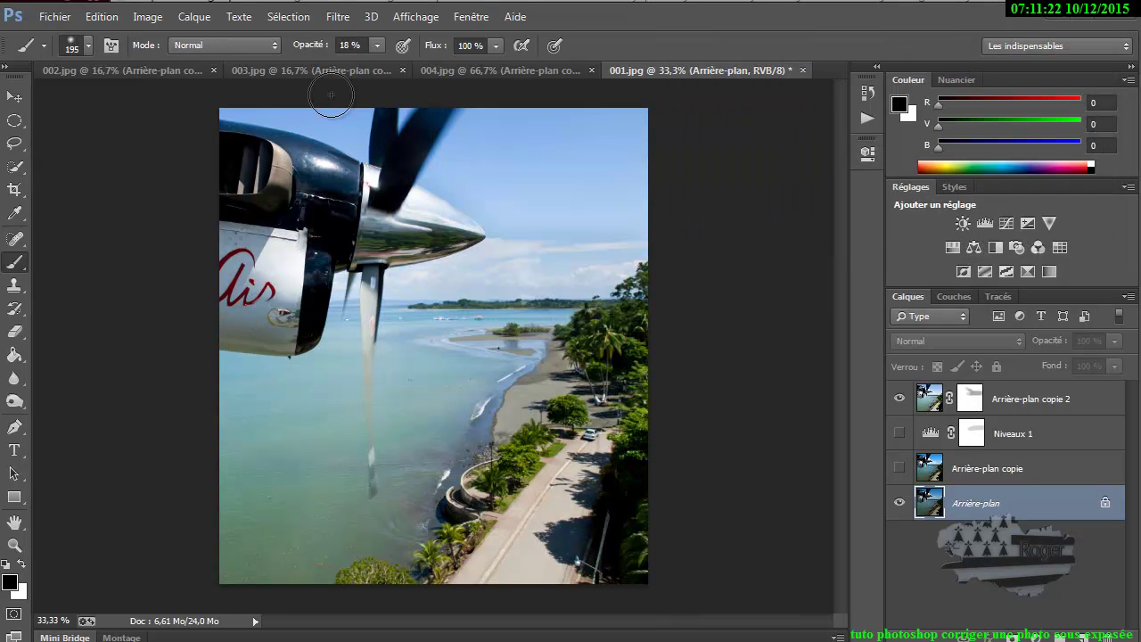